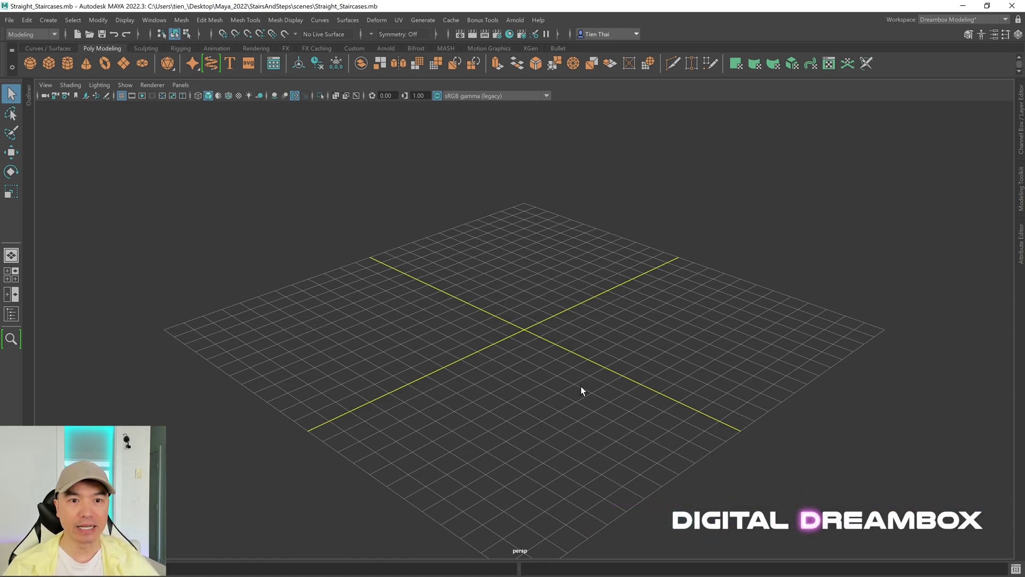
- Create a polygon plane at the origin and set its Rotate X to 90 so that it stands upright
{"action": "left_click", "coordinate": [123, 63]}
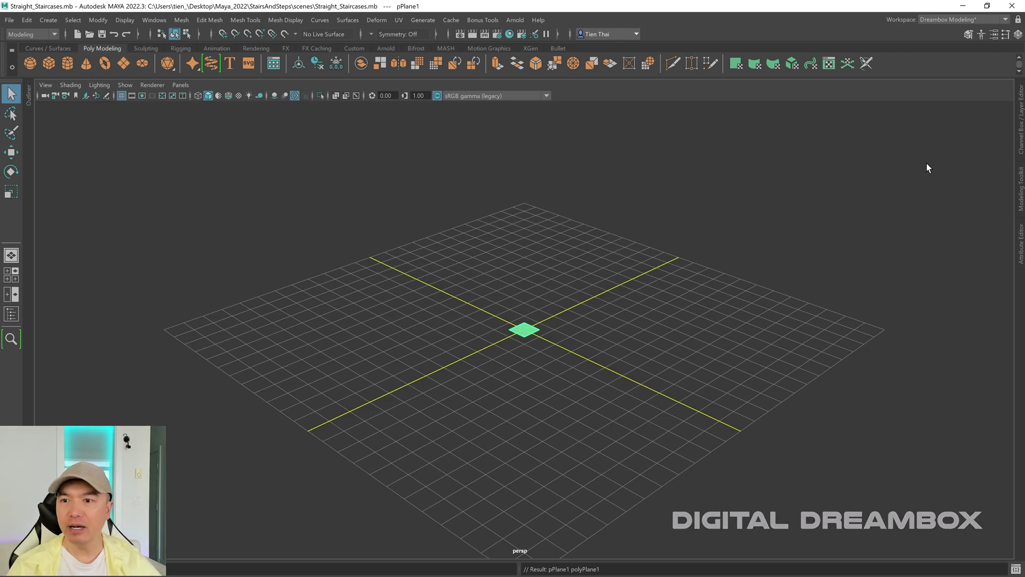
{"action": "left_click", "coordinate": [1021, 122]}
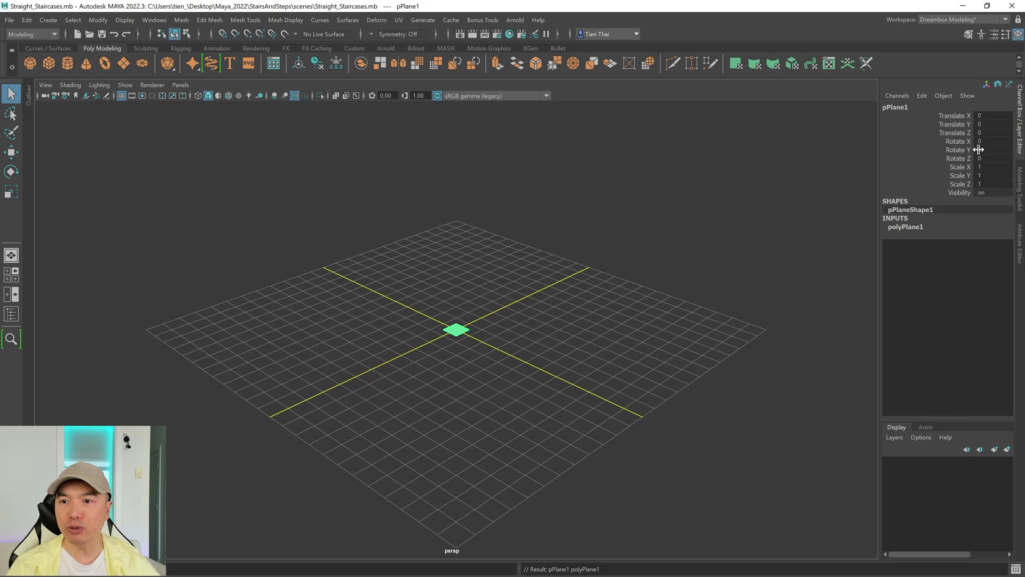
{"action": "left_click", "coordinate": [984, 142]}
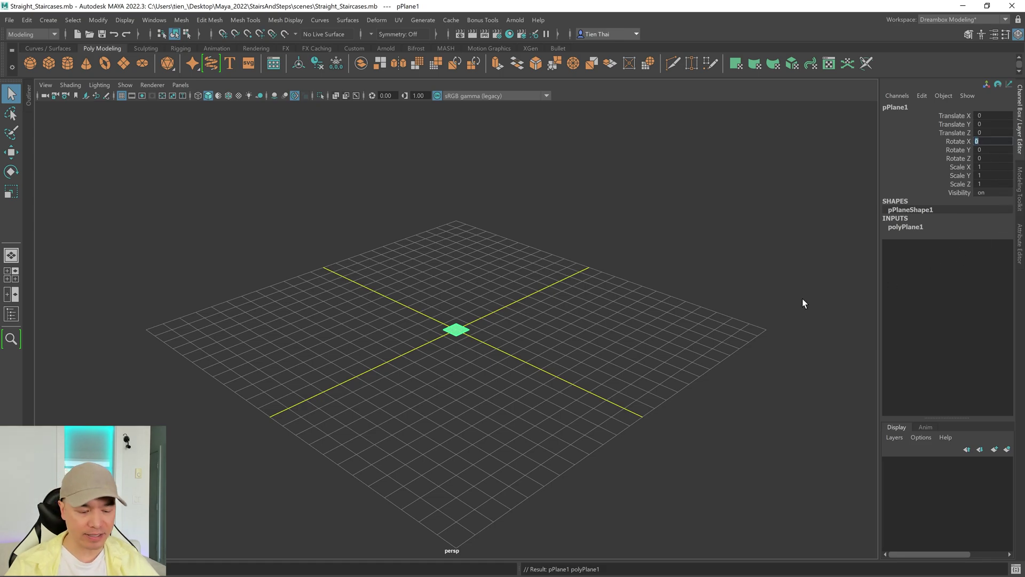
{"action": "type", "text": "90"}
{"action": "key", "text": "Return"}
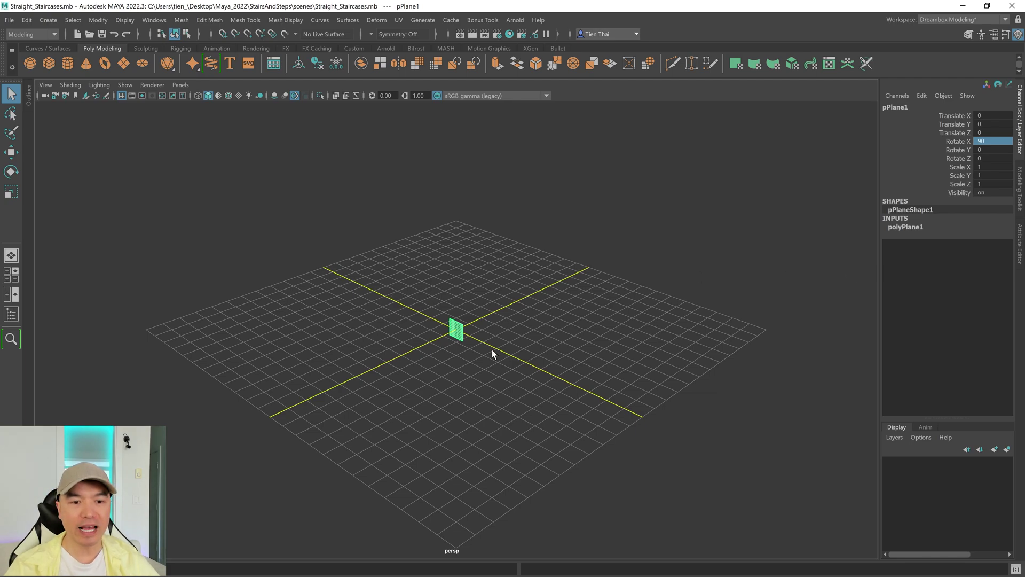
- Switch to a full-size front view, frame the plane and hide the grid
{"action": "key", "text": "f"}
{"action": "left_click_drag", "start_coordinate": [492, 349], "coordinate": [496, 374], "text": "alt"}
{"action": "left_click_drag", "start_coordinate": [532, 291], "coordinate": [505, 315], "text": "alt"}
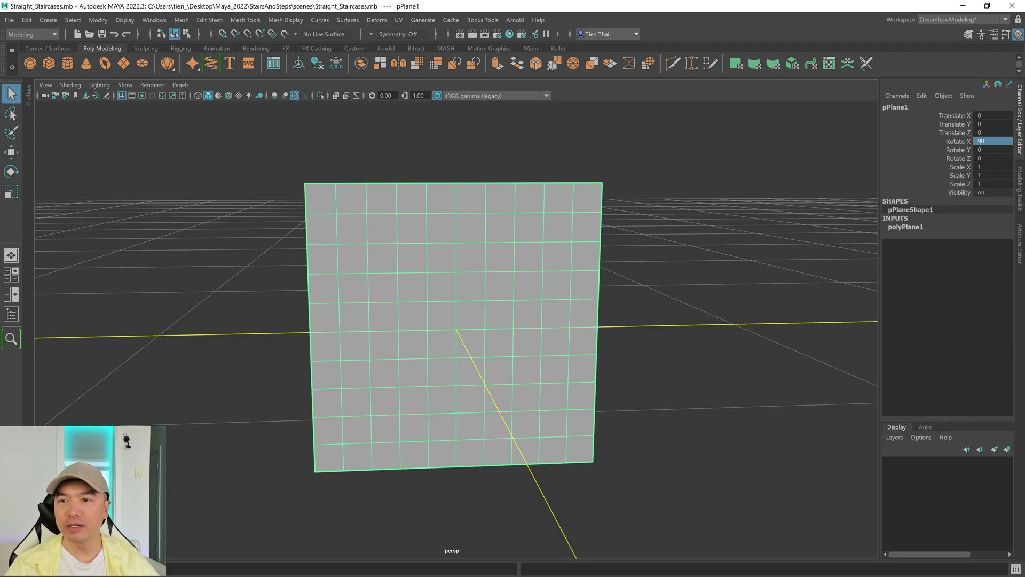
{"action": "key", "text": "space"}
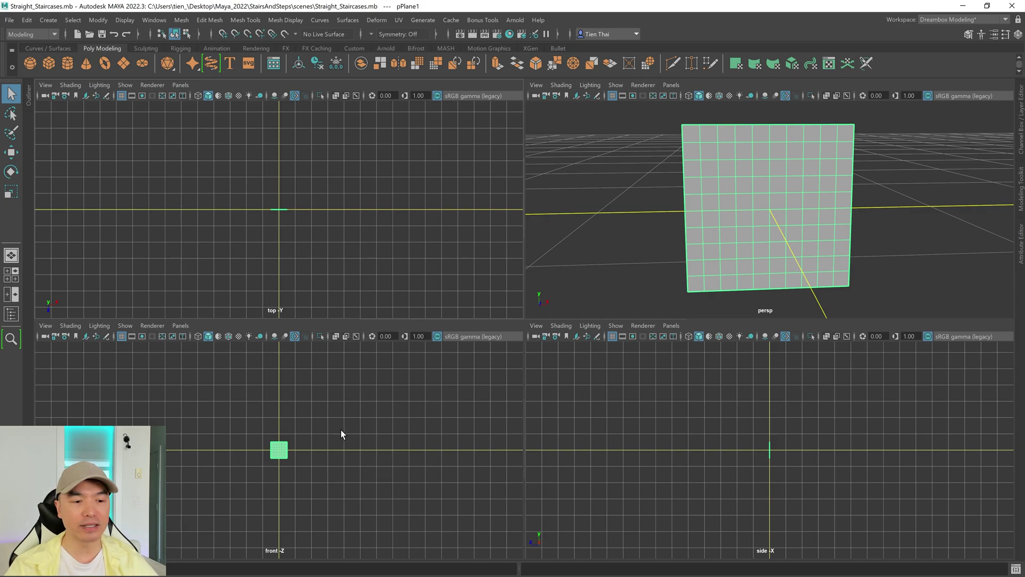
{"action": "key", "text": "space"}
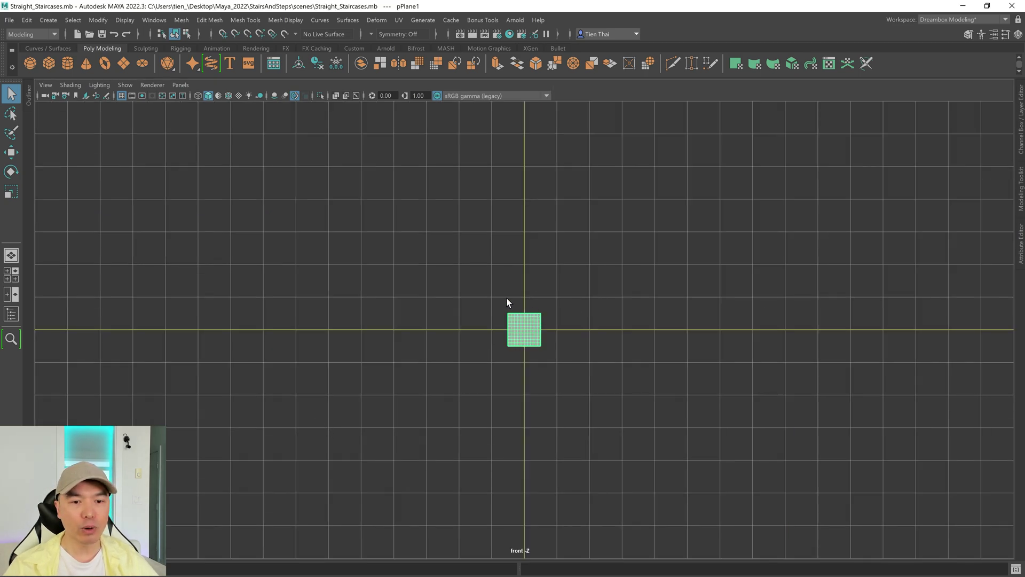
{"action": "key", "text": "f"}
{"action": "left_click", "coordinate": [121, 96]}
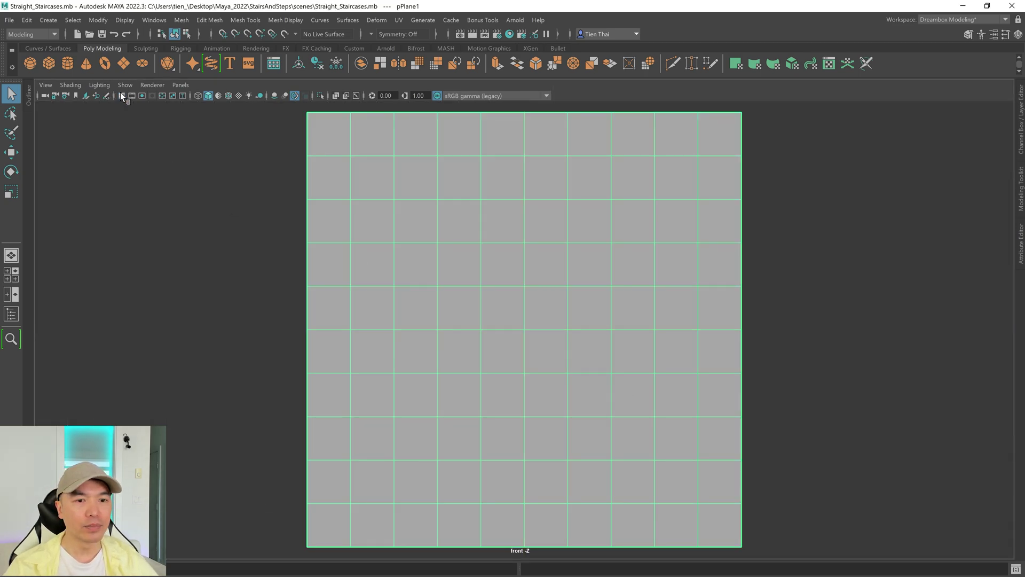
{"action": "scroll", "coordinate": [675, 279], "scroll_direction": "down", "scroll_amount": 5}
{"action": "scroll", "coordinate": [596, 303], "scroll_direction": "up", "scroll_amount": 1}
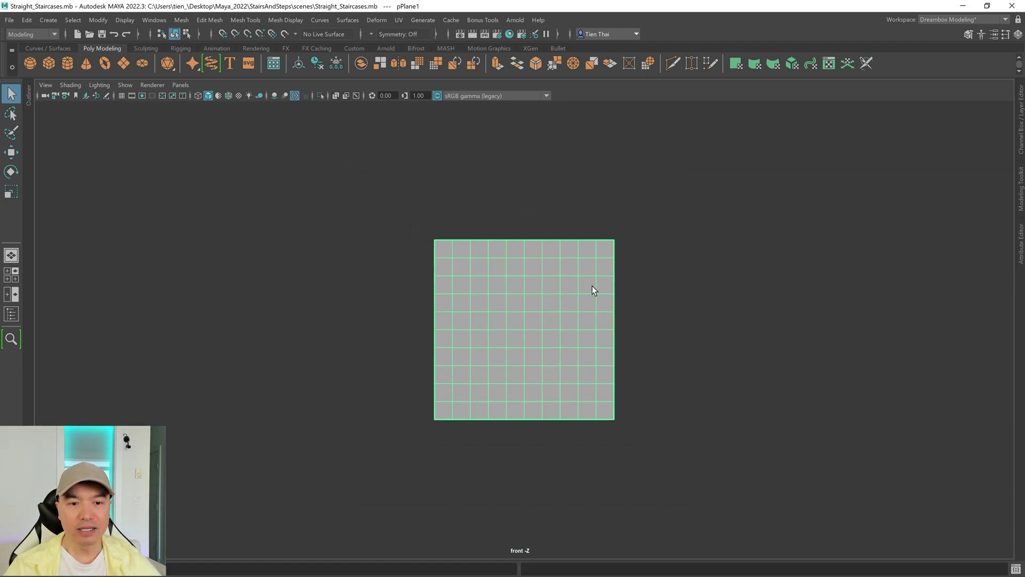
- Set the plane's width to 10 and height to 7.5, and frame it in the view
{"action": "key", "text": "t"}
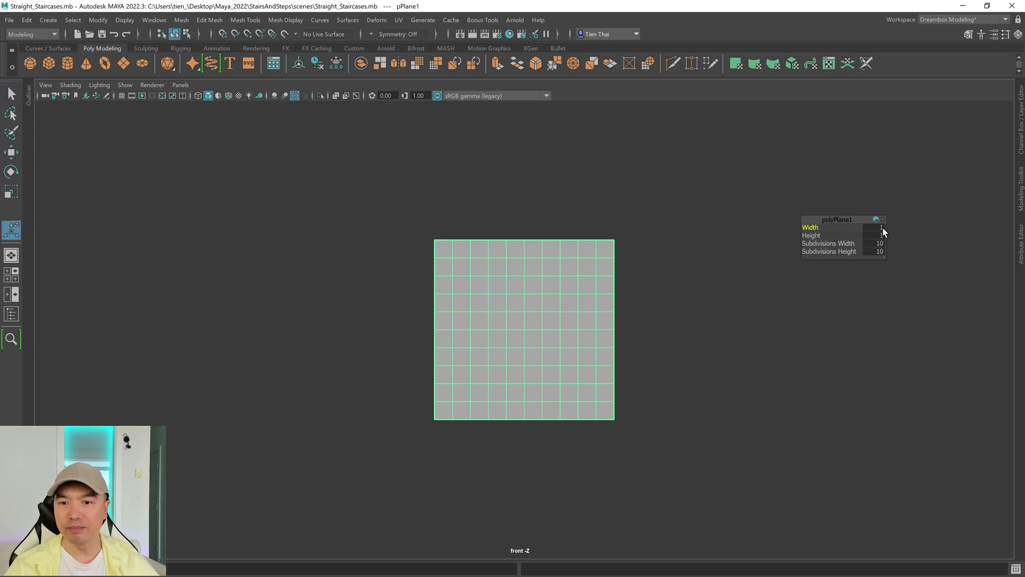
{"action": "left_click", "coordinate": [874, 227]}
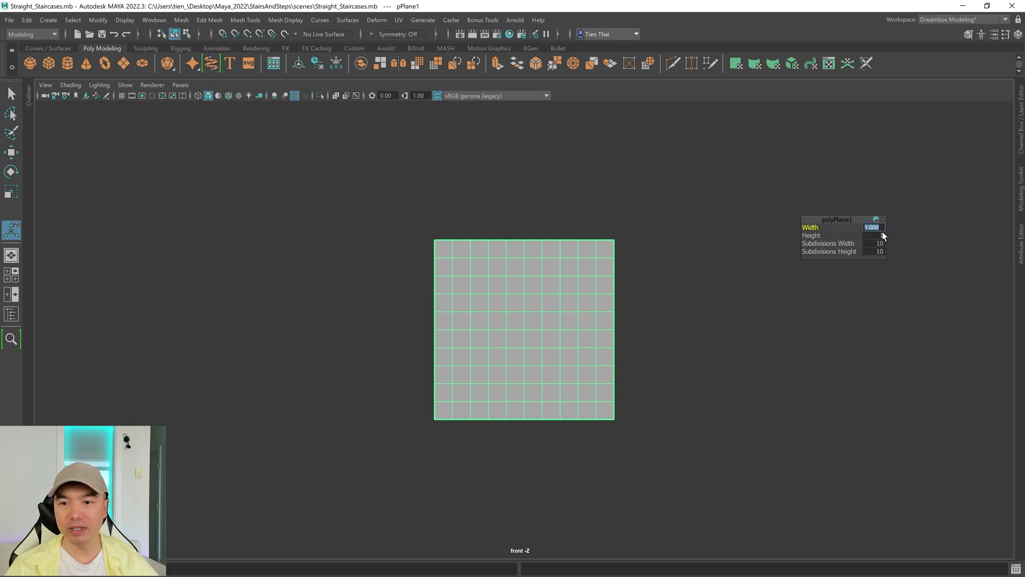
{"action": "type", "text": "10"}
{"action": "key", "text": "Tab"}
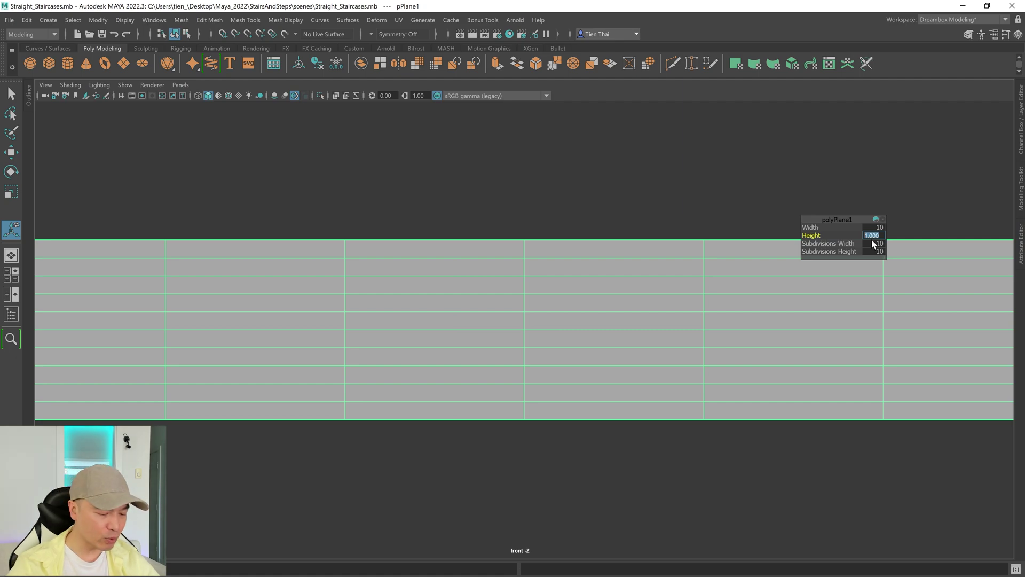
{"action": "type", "text": "7.5"}
{"action": "key", "text": "Return"}
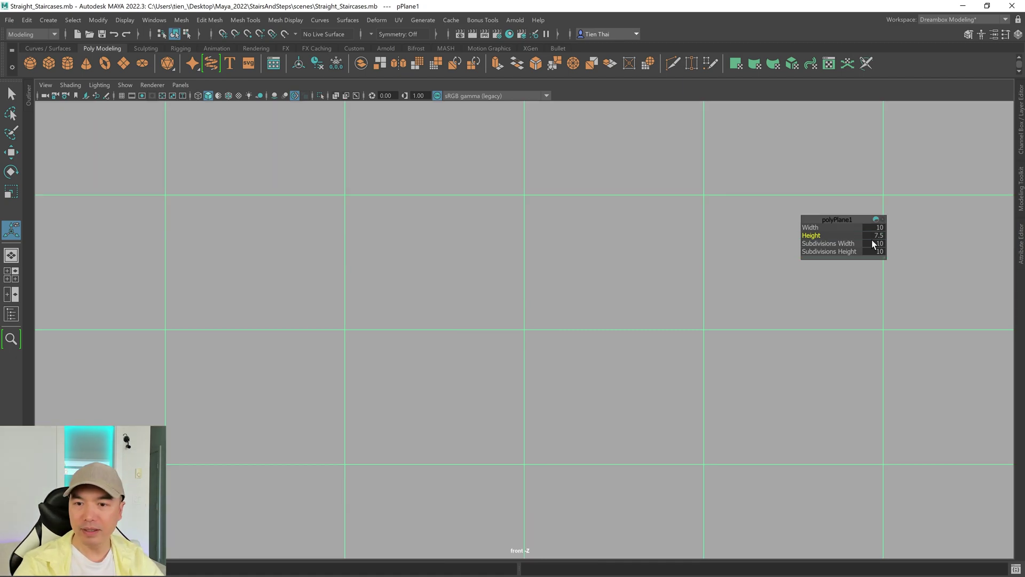
{"action": "key", "text": "f"}
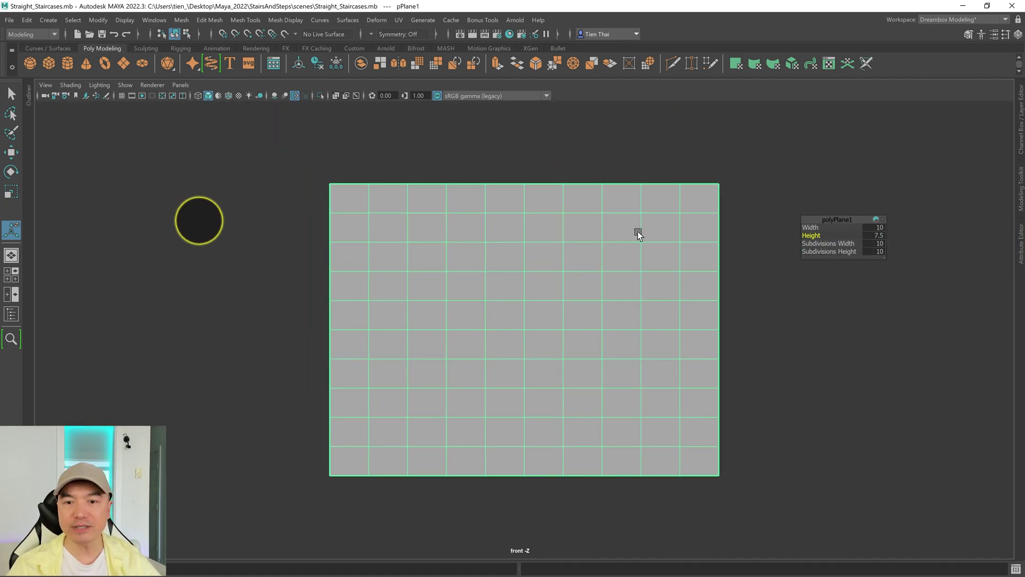
- Delete the plane's upper-left faces in a diagonal stepped pattern, leaving a ten-step staircase profile
{"action": "right_click_drag", "start_coordinate": [727, 137], "coordinate": [728, 167]}
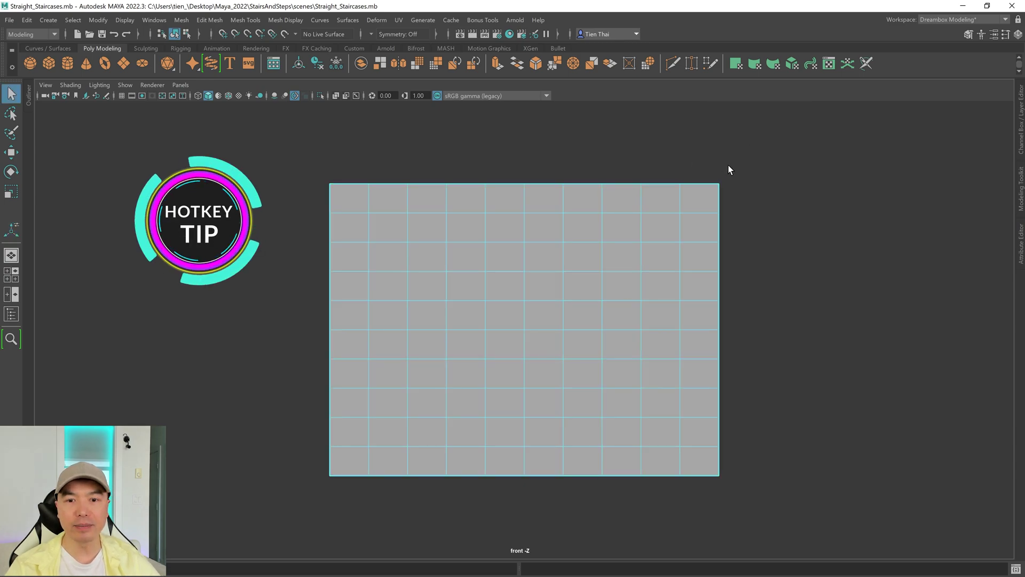
{"action": "left_click", "coordinate": [466, 344]}
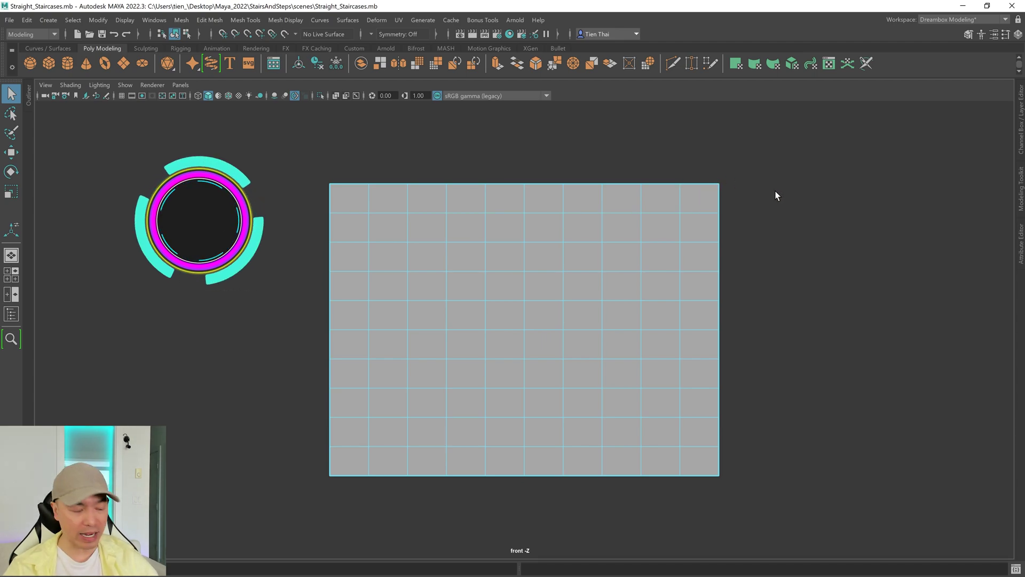
{"action": "mouse_move", "coordinate": [680, 155]}
{"action": "left_mouse_down"}
{"action": "mouse_move", "coordinate": [620, 225]}
{"action": "mouse_move", "coordinate": [550, 261]}
{"action": "mouse_move", "coordinate": [461, 341]}
{"action": "mouse_move", "coordinate": [400, 367]}
{"action": "mouse_move", "coordinate": [343, 425]}
{"action": "mouse_move", "coordinate": [362, 227]}
{"action": "mouse_move", "coordinate": [379, 291]}
{"action": "mouse_move", "coordinate": [418, 316]}
{"action": "mouse_move", "coordinate": [466, 199]}
{"action": "mouse_move", "coordinate": [546, 226]}
{"action": "mouse_move", "coordinate": [595, 202]}
{"action": "left_mouse_up"}
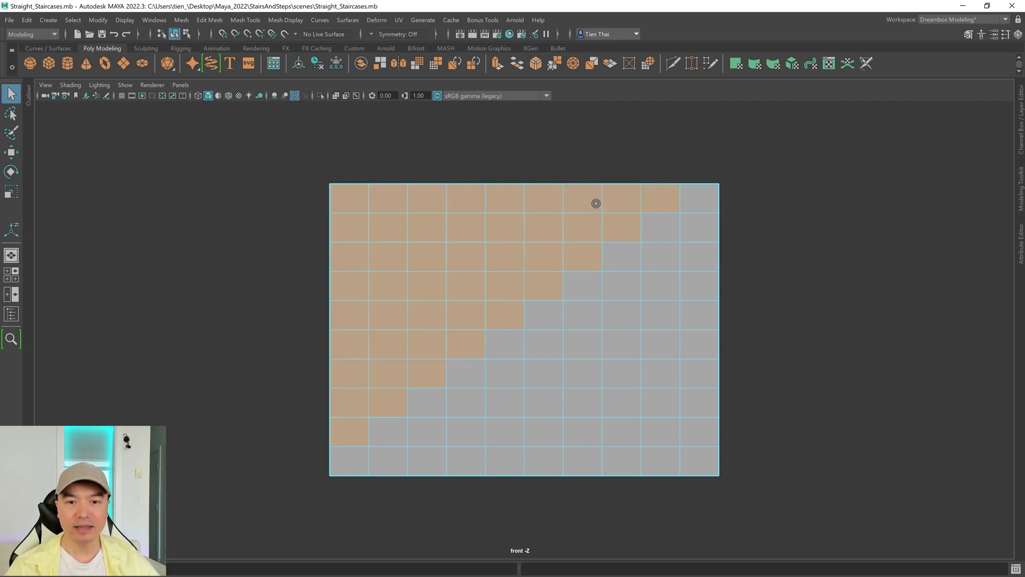
{"action": "key", "text": "Delete"}
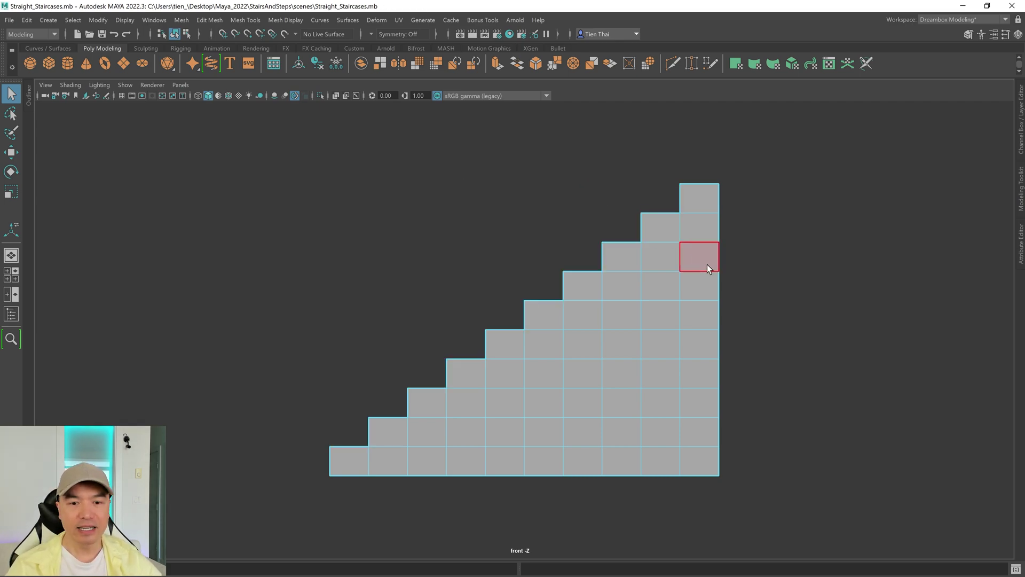
- Examine the tread and riser edges of a middle step on the staircase profile, selecting each edge in turn
{"action": "middle_click_drag", "start_coordinate": [710, 263], "coordinate": [626, 252], "text": "alt"}
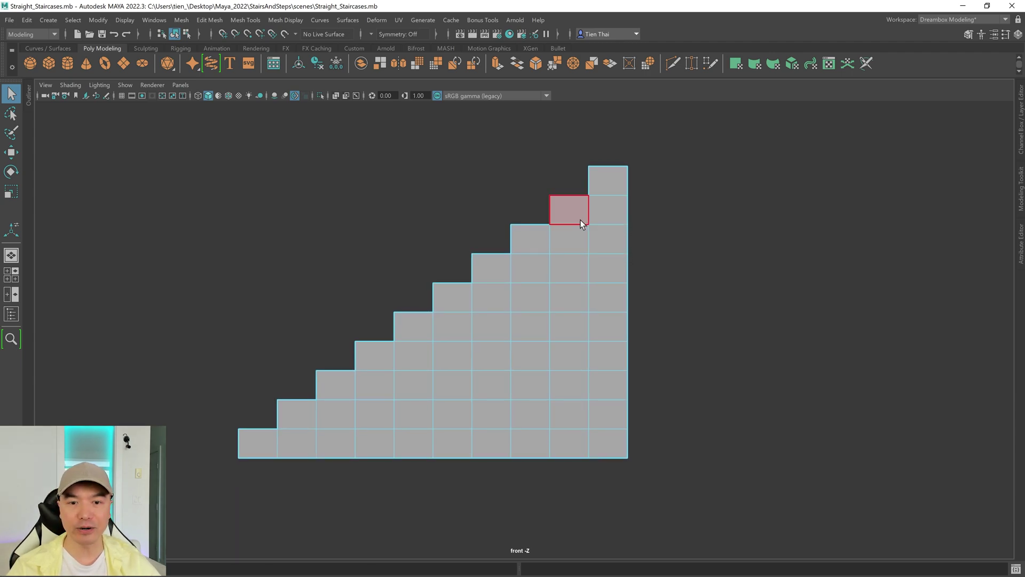
{"action": "right_click_drag", "start_coordinate": [580, 219], "coordinate": [666, 182]}
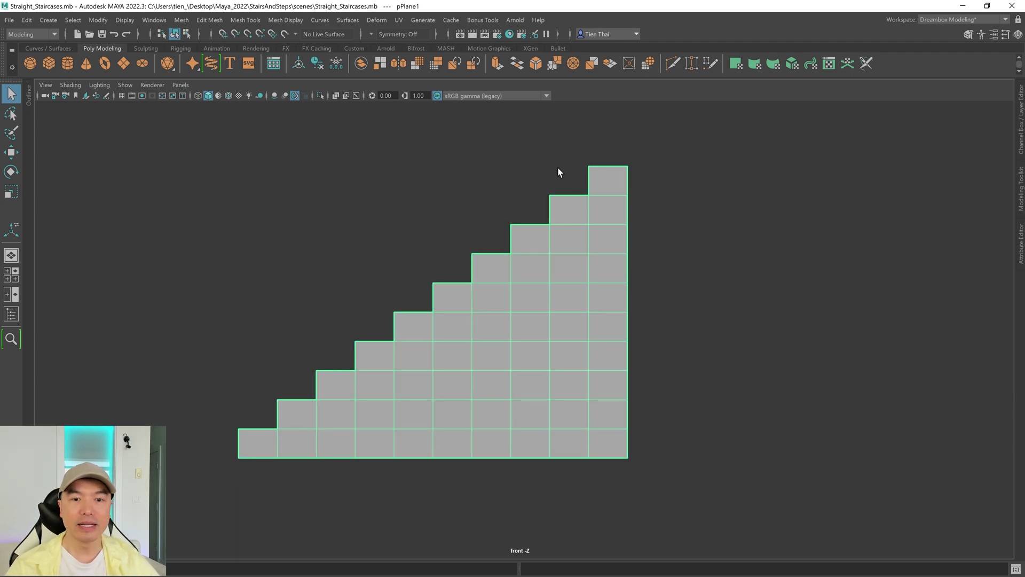
{"action": "middle_click_drag", "start_coordinate": [567, 197], "coordinate": [560, 222], "text": "alt"}
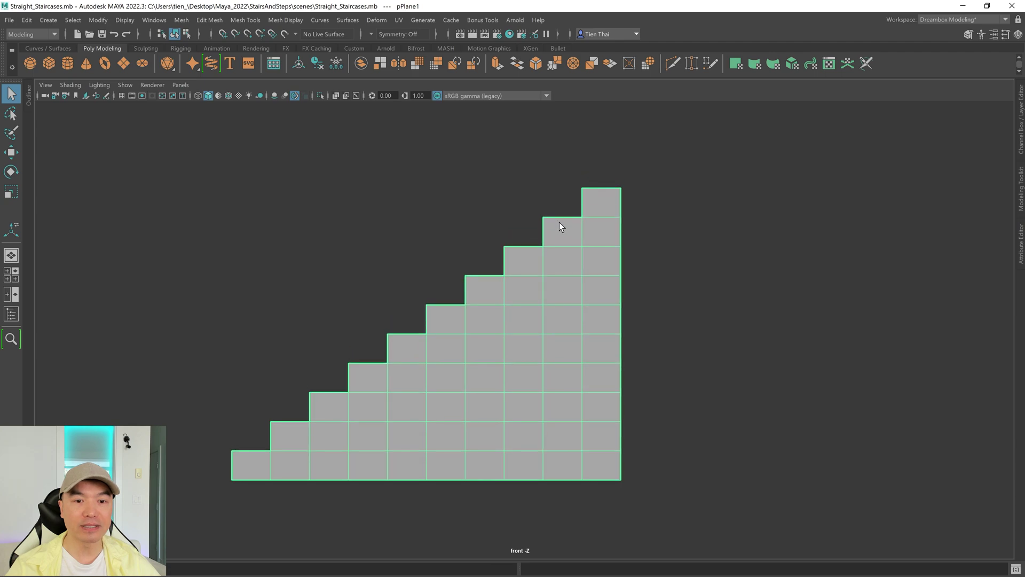
{"action": "scroll", "coordinate": [539, 229], "scroll_direction": "up", "scroll_amount": 4}
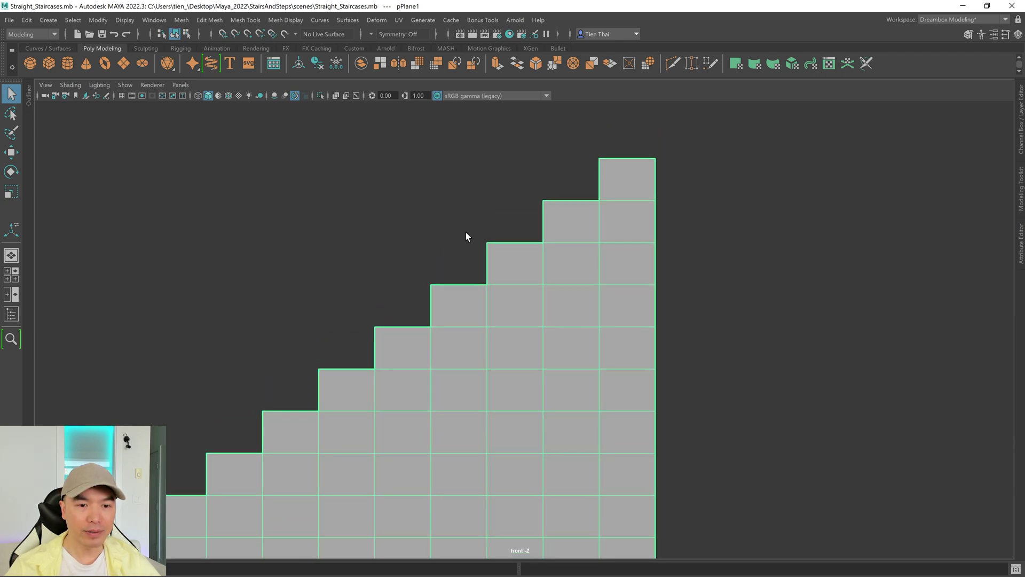
{"action": "right_click_drag", "start_coordinate": [453, 252], "coordinate": [450, 214]}
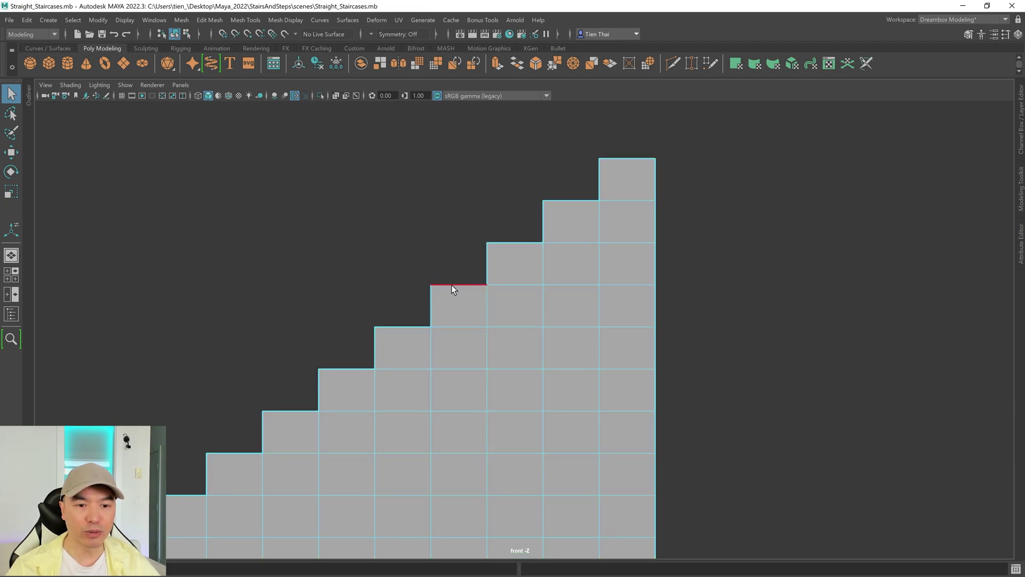
{"action": "left_click", "coordinate": [452, 286]}
{"action": "middle_click_drag", "start_coordinate": [485, 350], "coordinate": [543, 401], "text": "alt"}
{"action": "scroll", "coordinate": [616, 395], "scroll_direction": "up", "scroll_amount": 5}
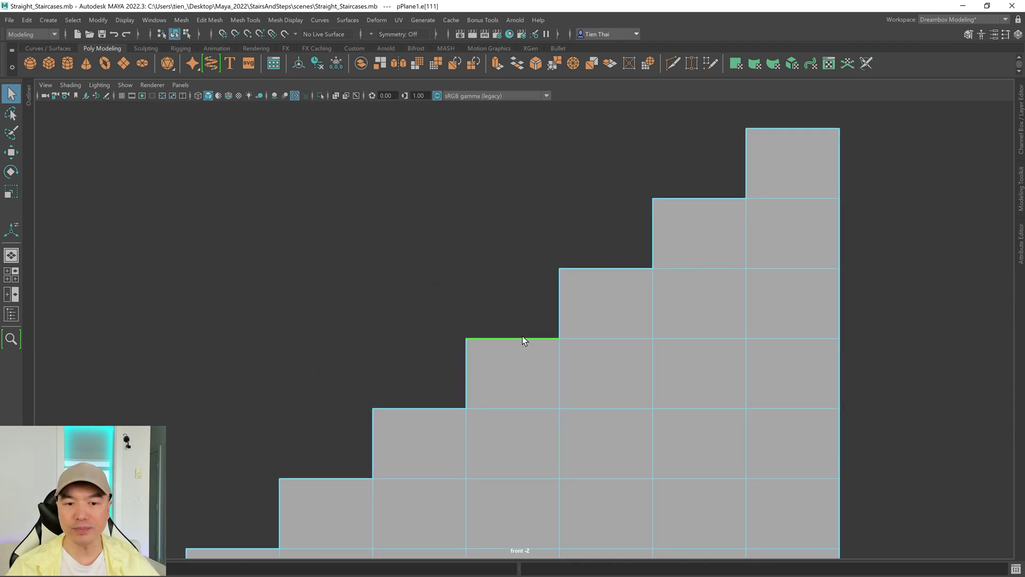
{"action": "left_click", "coordinate": [467, 368]}
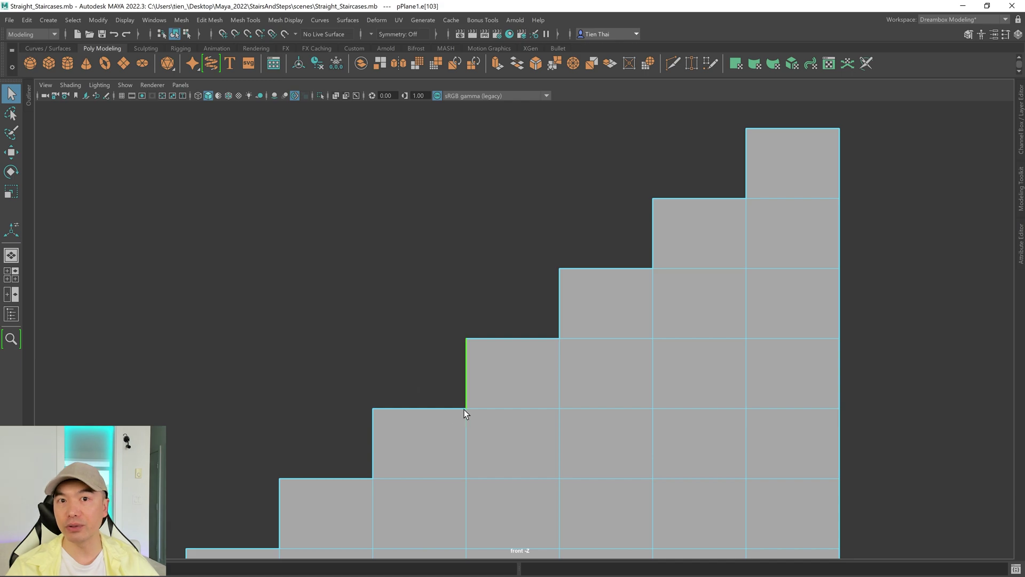
{"action": "scroll", "coordinate": [520, 389], "scroll_direction": "down", "scroll_amount": 5}
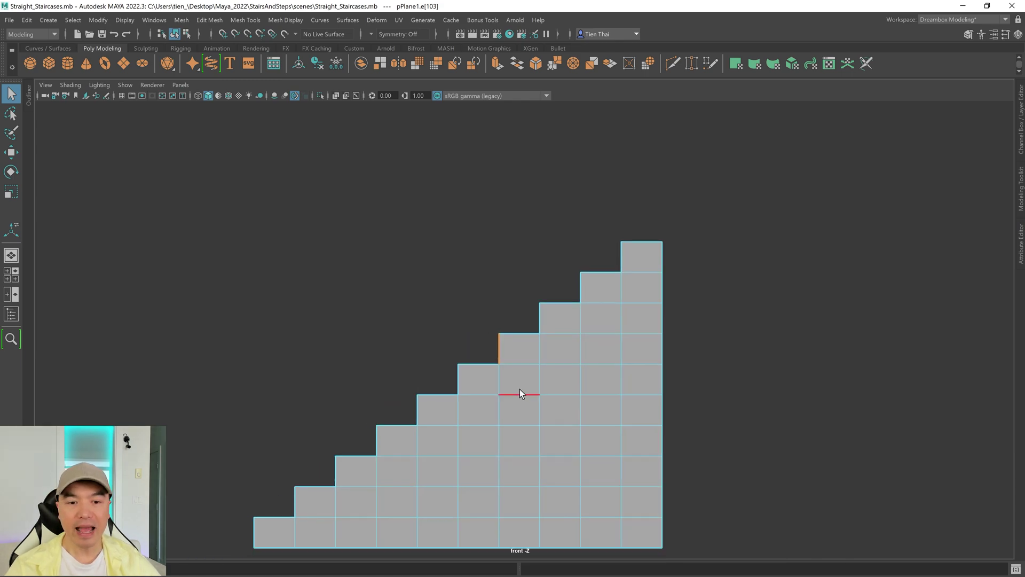
{"action": "left_click", "coordinate": [525, 333]}
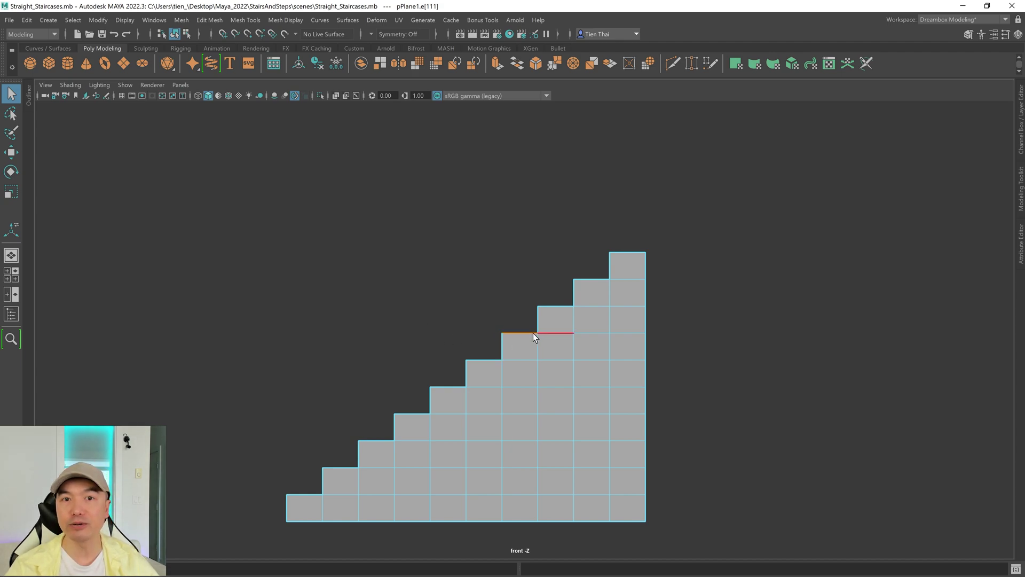
{"action": "middle_click_drag", "start_coordinate": [544, 329], "coordinate": [506, 284], "text": "alt"}
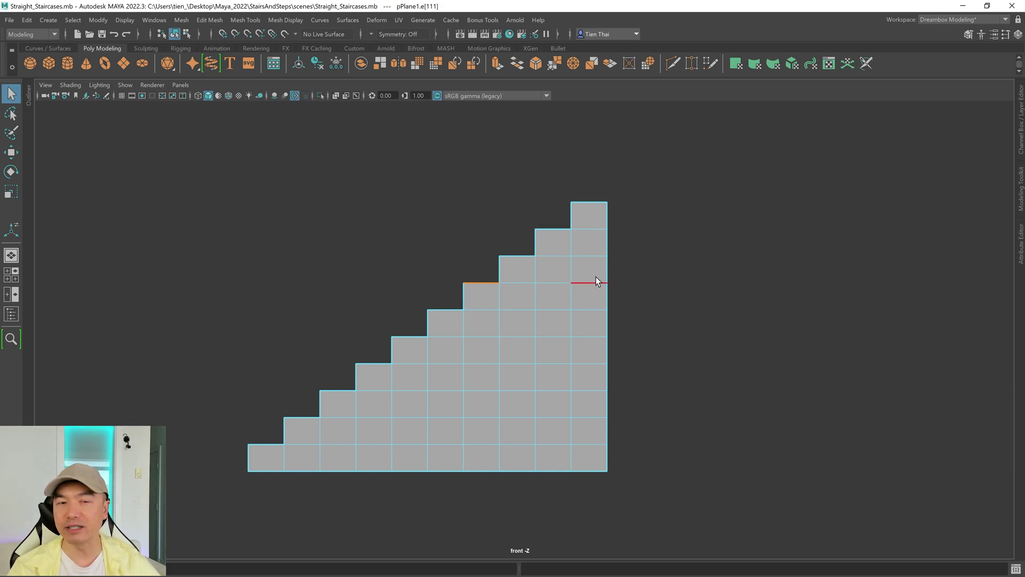
{"action": "scroll", "coordinate": [517, 269], "scroll_direction": "up", "scroll_amount": 4}
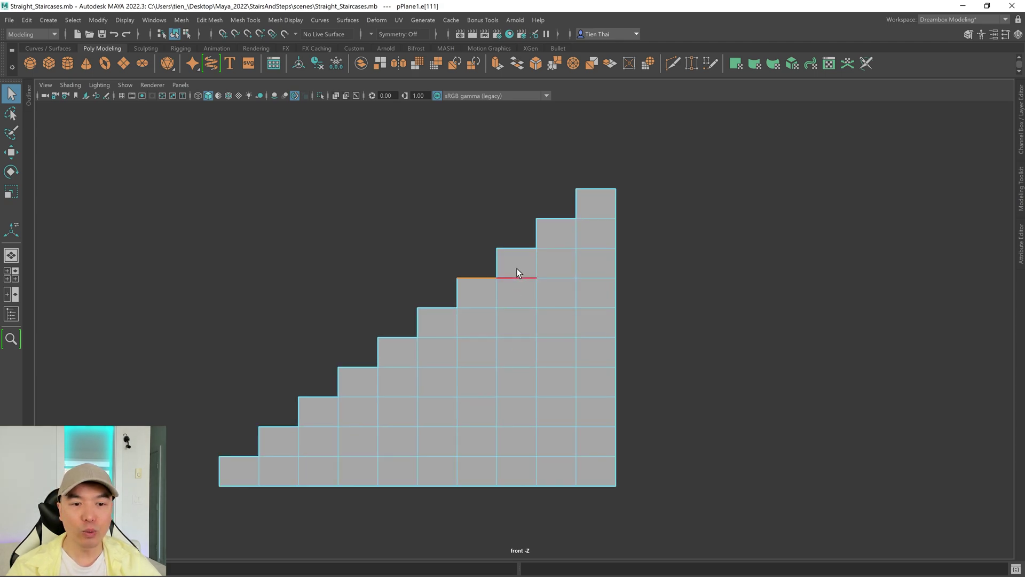
{"action": "middle_click_drag", "start_coordinate": [505, 270], "coordinate": [493, 357], "text": "alt"}
{"action": "right_click_drag", "start_coordinate": [430, 343], "coordinate": [756, 339], "text": "alt"}
{"action": "middle_click_drag", "start_coordinate": [407, 393], "coordinate": [467, 350], "text": "alt"}
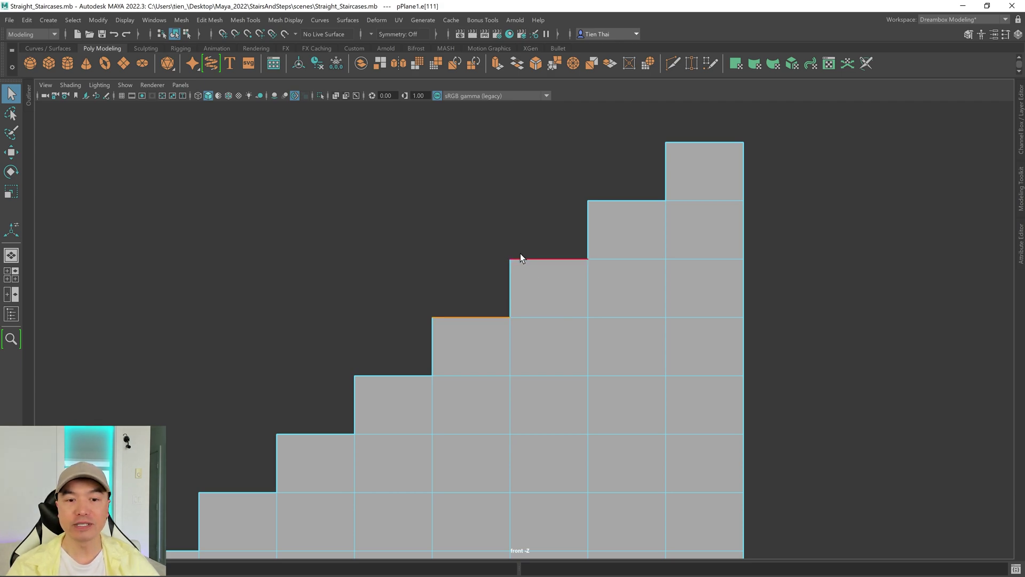
- Try scaling the whole staircase profile along its width to change the depth of the treads
{"action": "key", "text": "F8"}
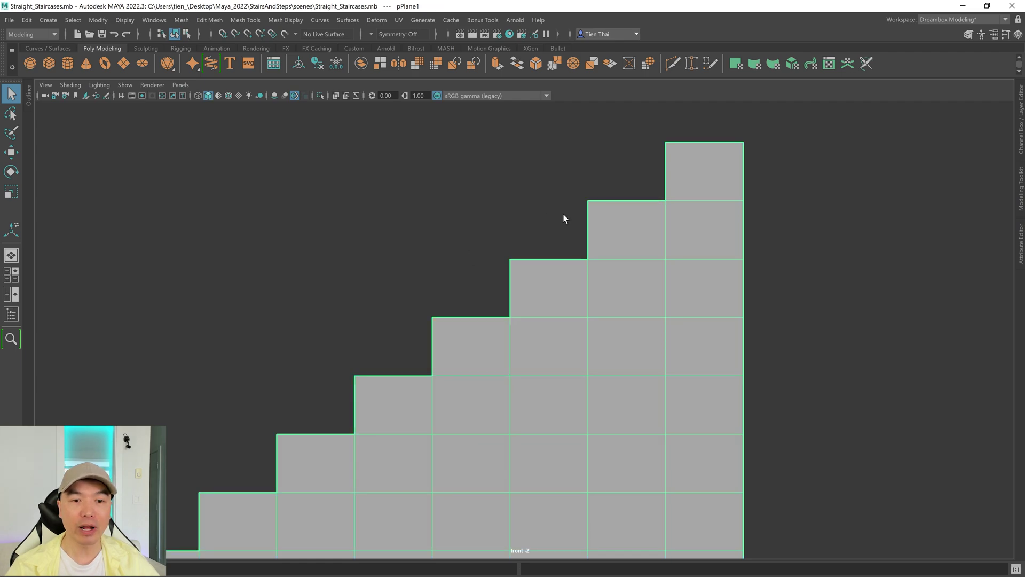
{"action": "key", "text": "r"}
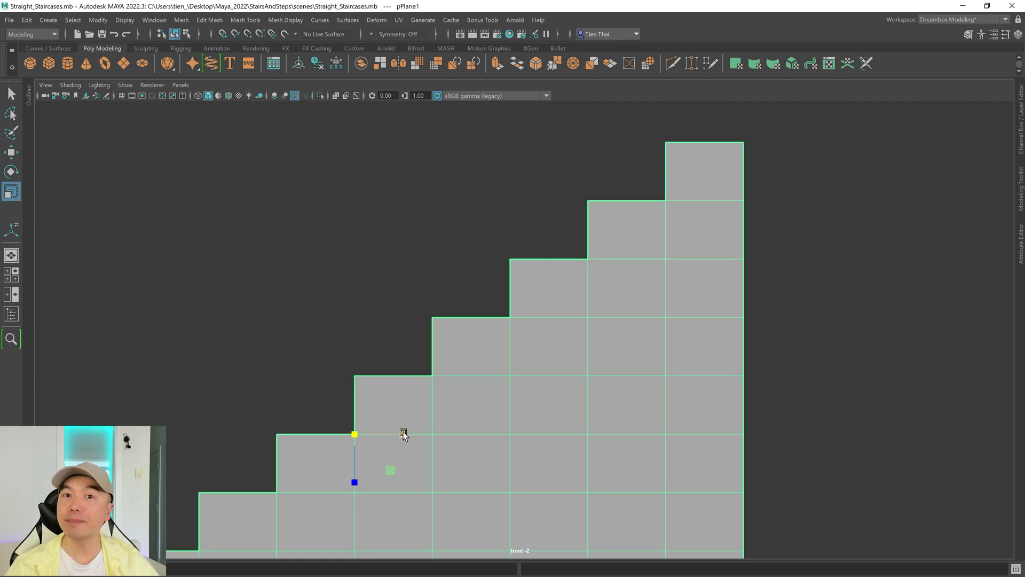
{"action": "scroll", "coordinate": [409, 431], "scroll_direction": "up", "scroll_amount": 1}
{"action": "scroll", "coordinate": [518, 351], "scroll_direction": "down", "scroll_amount": 4}
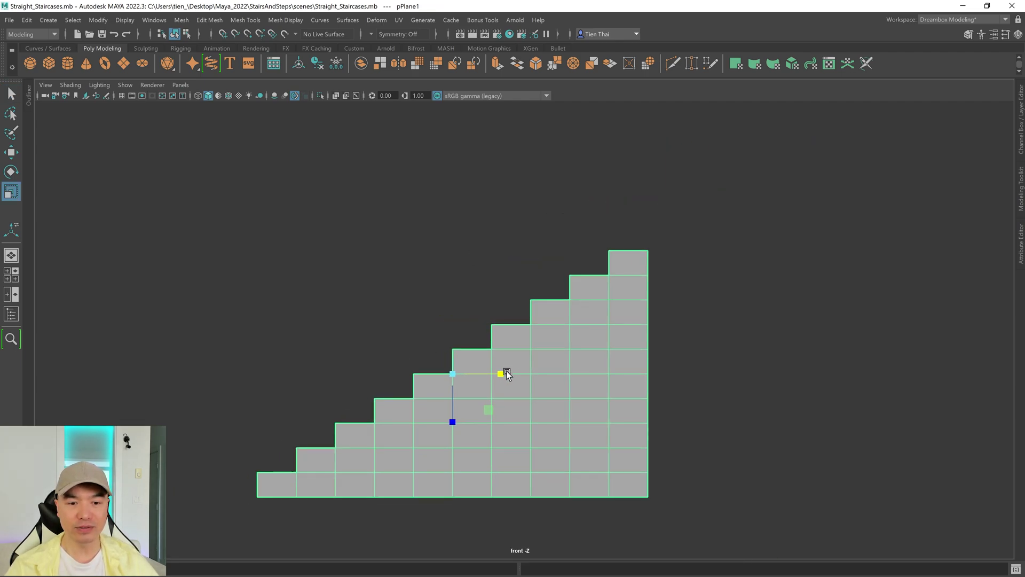
{"action": "left_click_drag", "start_coordinate": [501, 373], "coordinate": [503, 374]}
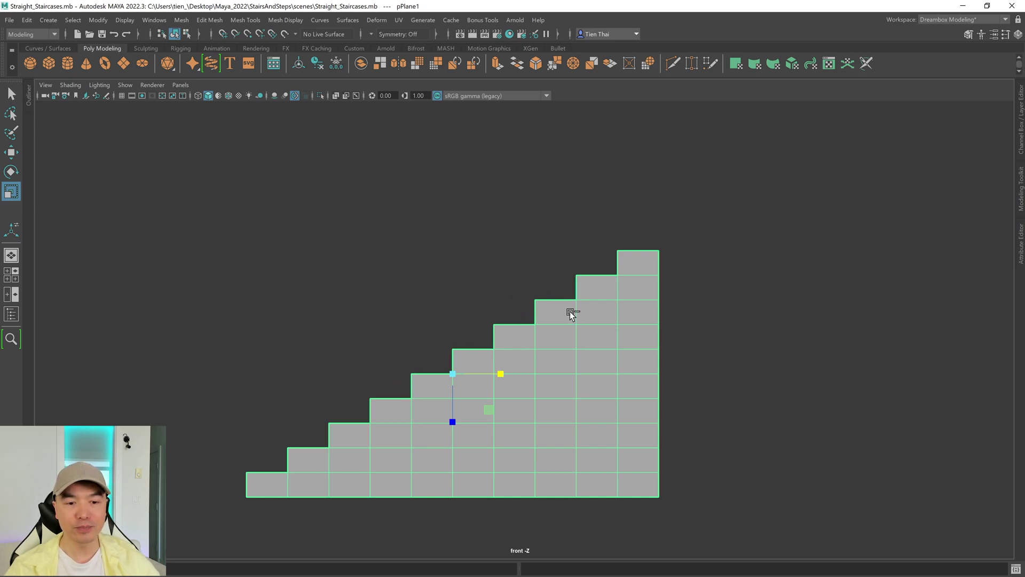
{"action": "middle_click_drag", "start_coordinate": [570, 312], "coordinate": [551, 322]}
{"action": "scroll", "coordinate": [552, 321], "scroll_direction": "up", "scroll_amount": 1}
{"action": "key", "text": "q"}
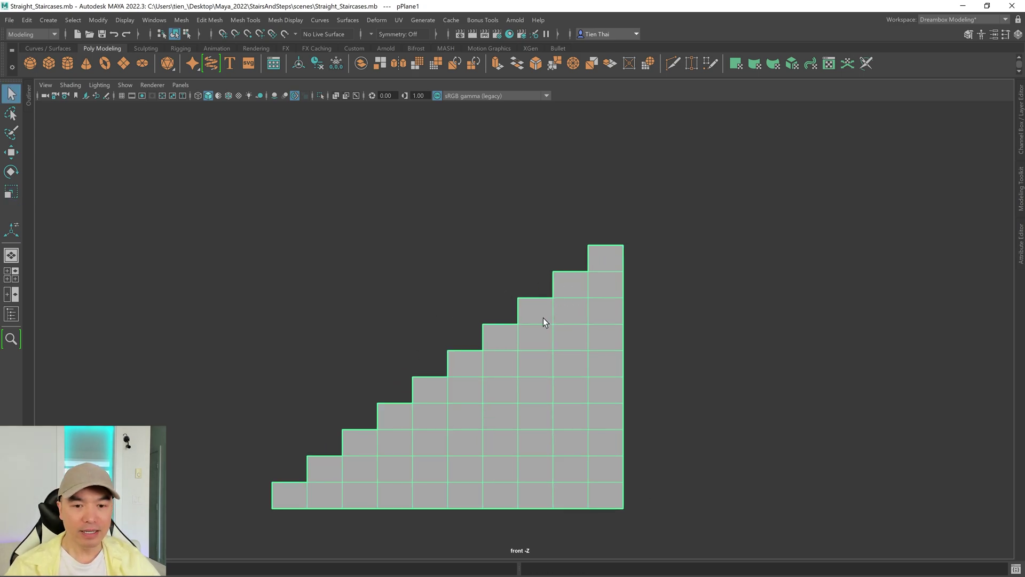
- Delete all interior edges of the staircase profile, leaving a single face bounded by the stepped outline
{"action": "middle_click_drag", "start_coordinate": [602, 328], "coordinate": [575, 265], "text": "alt"}
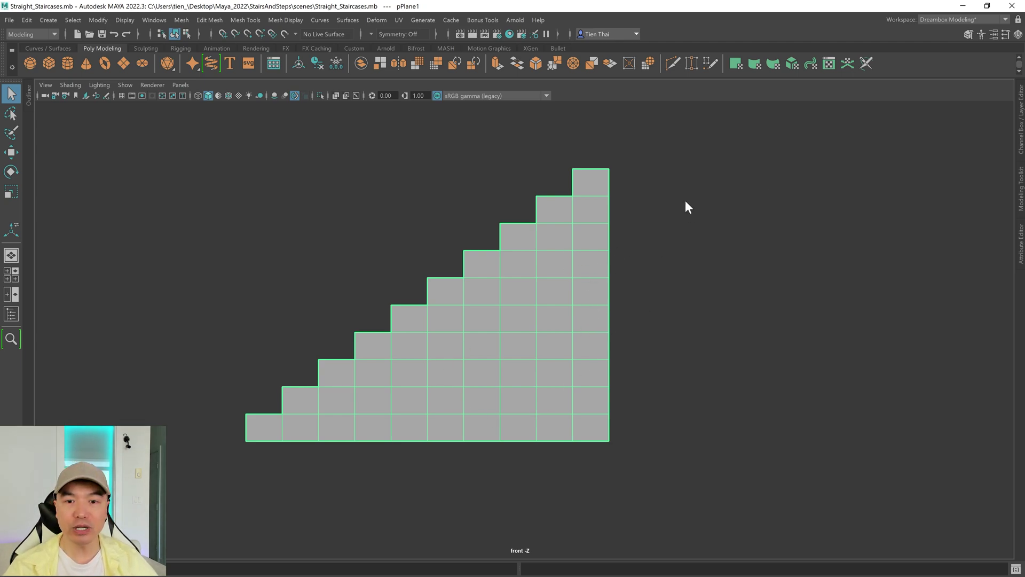
{"action": "right_click_drag", "start_coordinate": [685, 200], "coordinate": [683, 172]}
{"action": "double_click", "coordinate": [587, 169]}
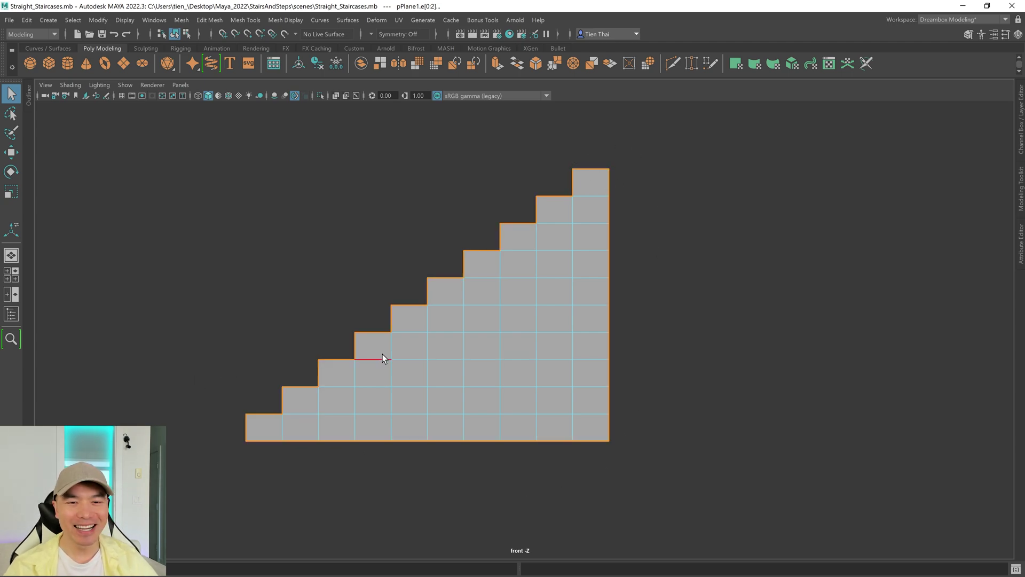
{"action": "scroll", "coordinate": [382, 354], "scroll_direction": "down", "scroll_amount": 1}
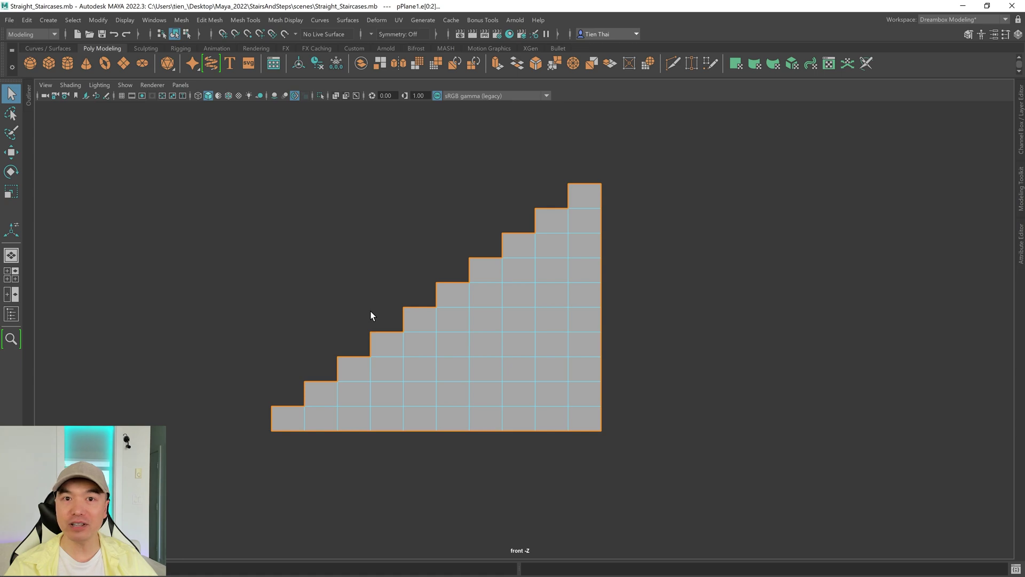
{"action": "left_click_drag", "start_coordinate": [202, 152], "coordinate": [723, 505], "text": "shift"}
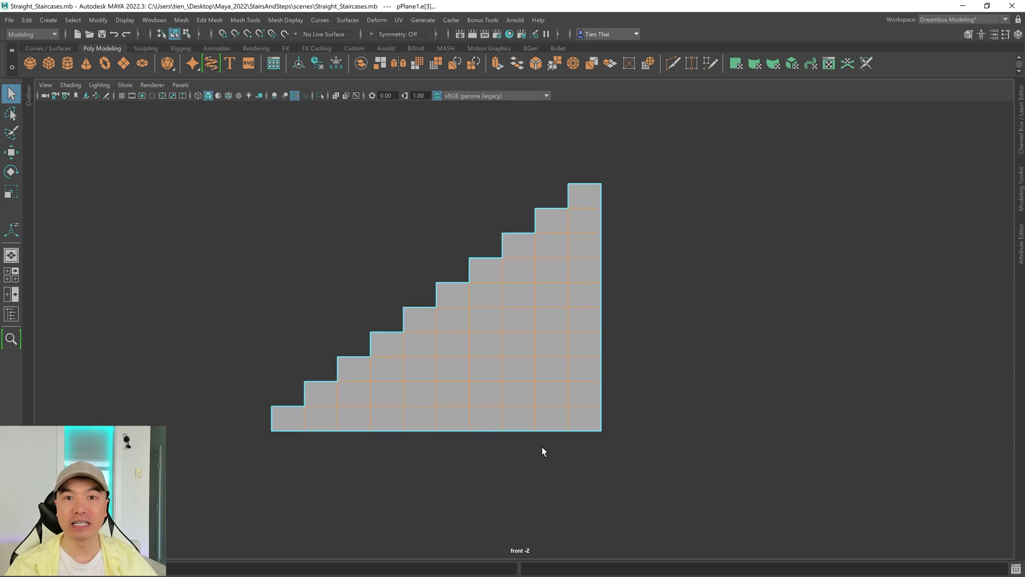
{"action": "scroll", "coordinate": [569, 377], "scroll_direction": "up", "scroll_amount": 1}
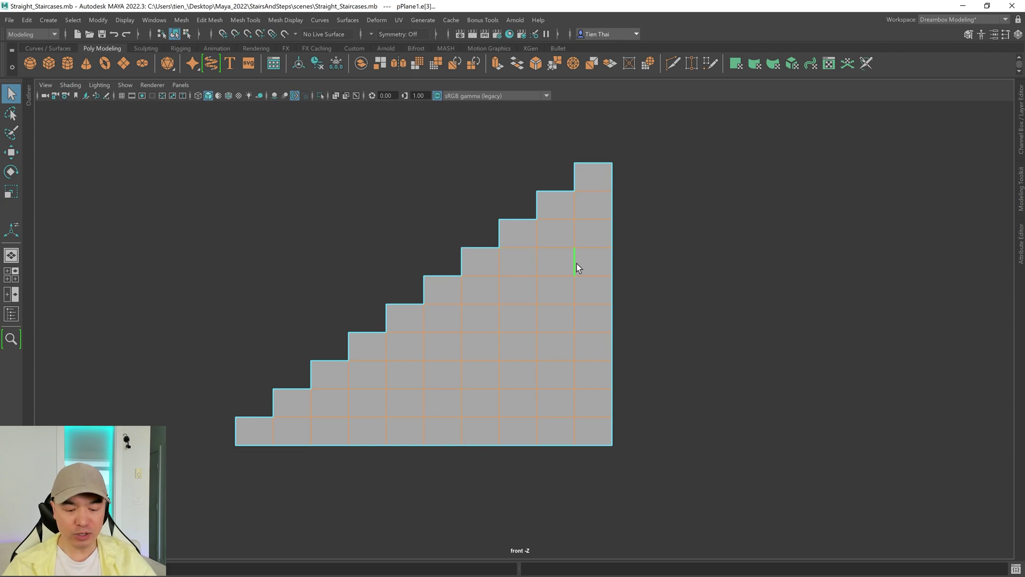
{"action": "key", "text": "Delete"}
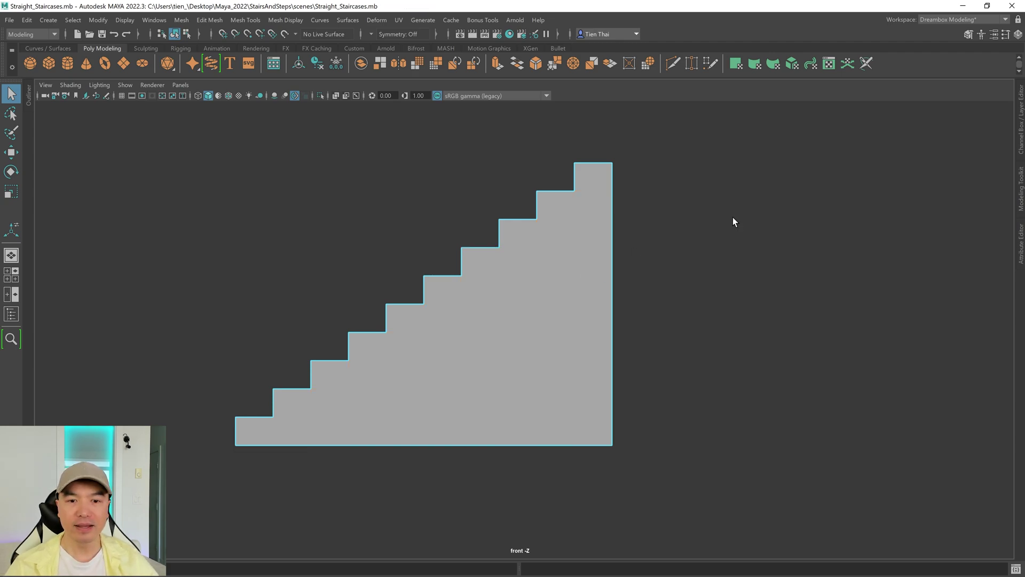
- Delete the leftover intermediate vertices along the profile's vertical back edge and bottom edge, and return to object selection
{"action": "right_click_drag", "start_coordinate": [734, 194], "coordinate": [689, 195]}
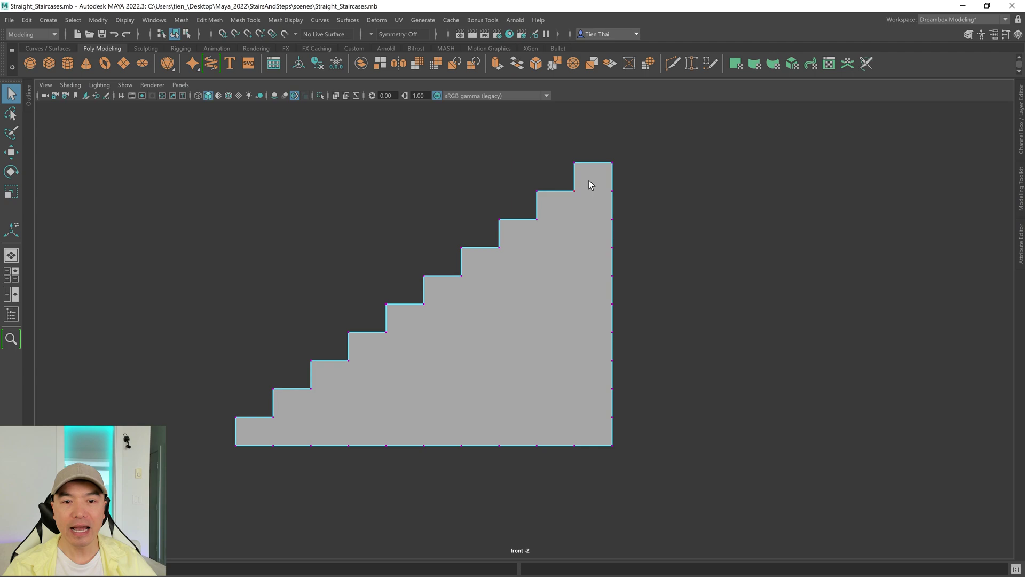
{"action": "left_click_drag", "start_coordinate": [589, 181], "coordinate": [647, 427]}
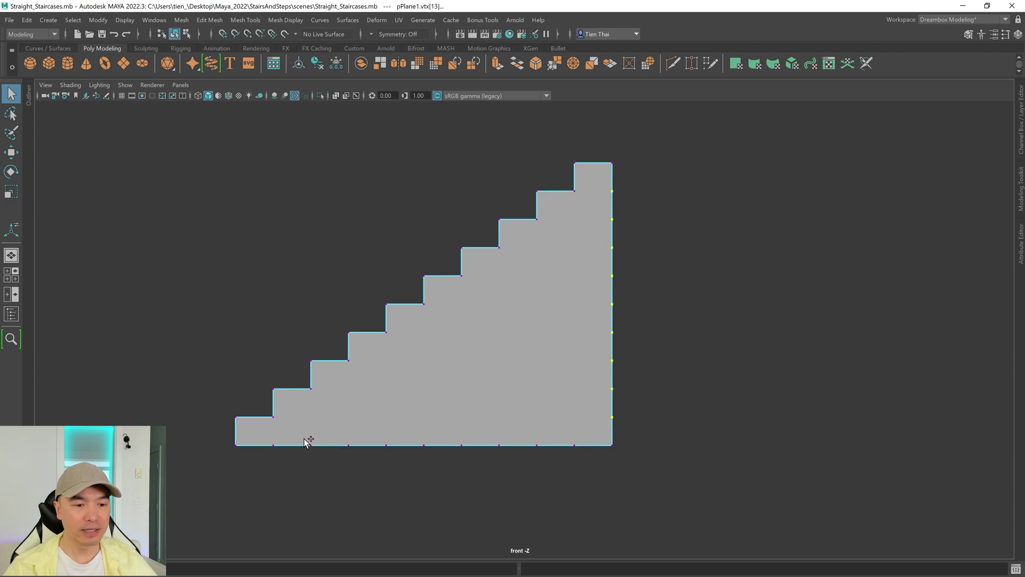
{"action": "left_click_drag", "start_coordinate": [258, 438], "coordinate": [582, 476], "text": "shift"}
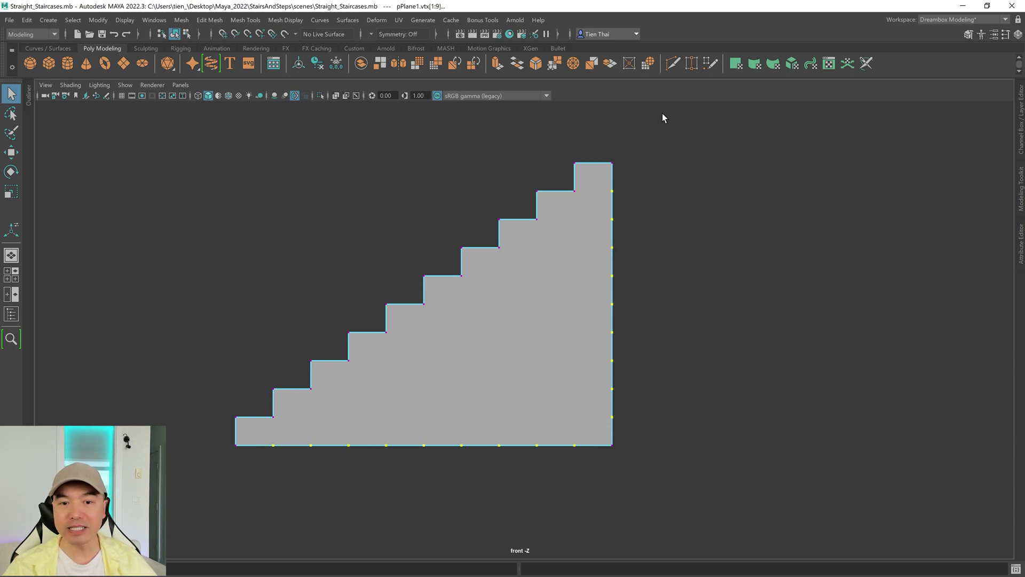
{"action": "left_click", "coordinate": [573, 449]}
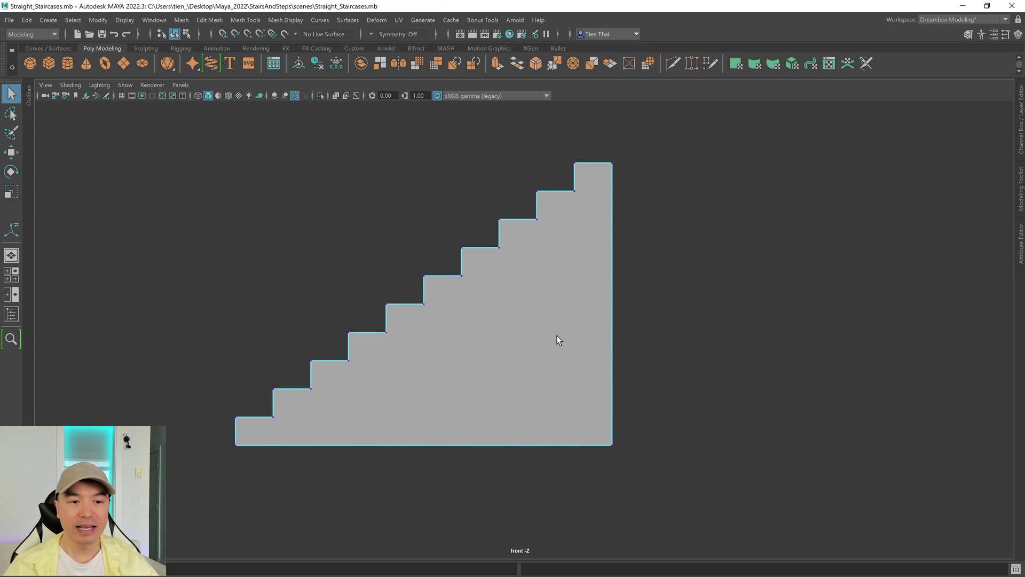
{"action": "right_click_drag", "start_coordinate": [546, 275], "coordinate": [577, 241]}
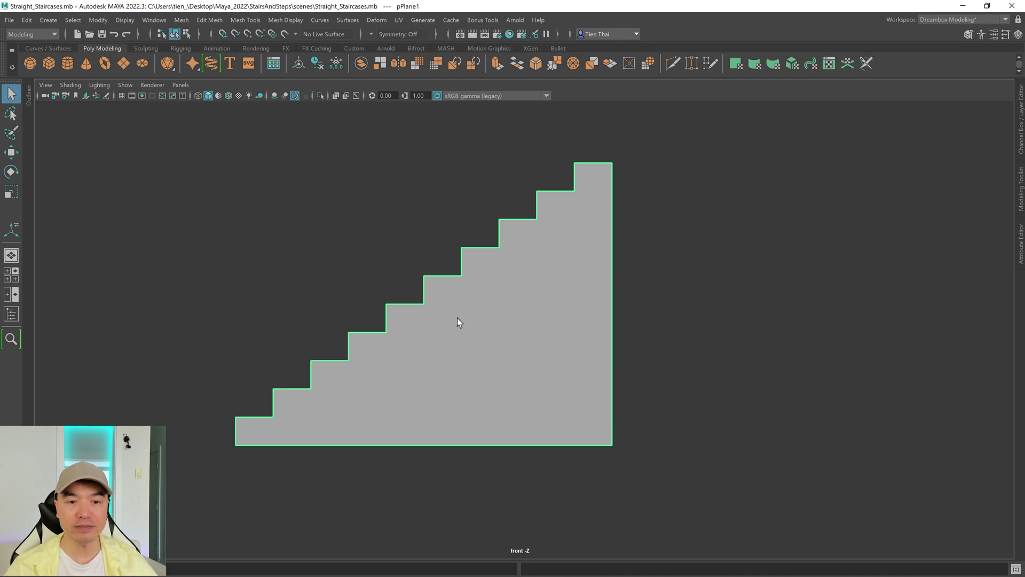
- Switch to the perspective view of the staircase profile and hide the grid
{"action": "key", "text": "space"}
{"action": "key", "text": "space"}
{"action": "left_click_drag", "start_coordinate": [643, 249], "coordinate": [626, 293], "text": "alt"}
{"action": "scroll", "coordinate": [434, 216], "scroll_direction": "down", "scroll_amount": 3}
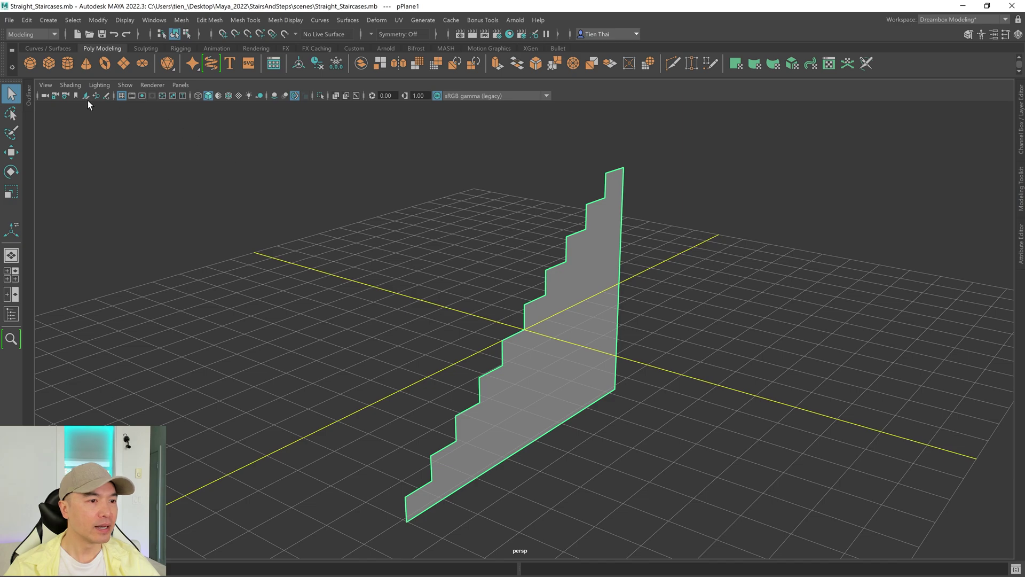
{"action": "left_click", "coordinate": [122, 96]}
{"action": "middle_click_drag", "start_coordinate": [689, 369], "coordinate": [553, 328], "text": "alt"}
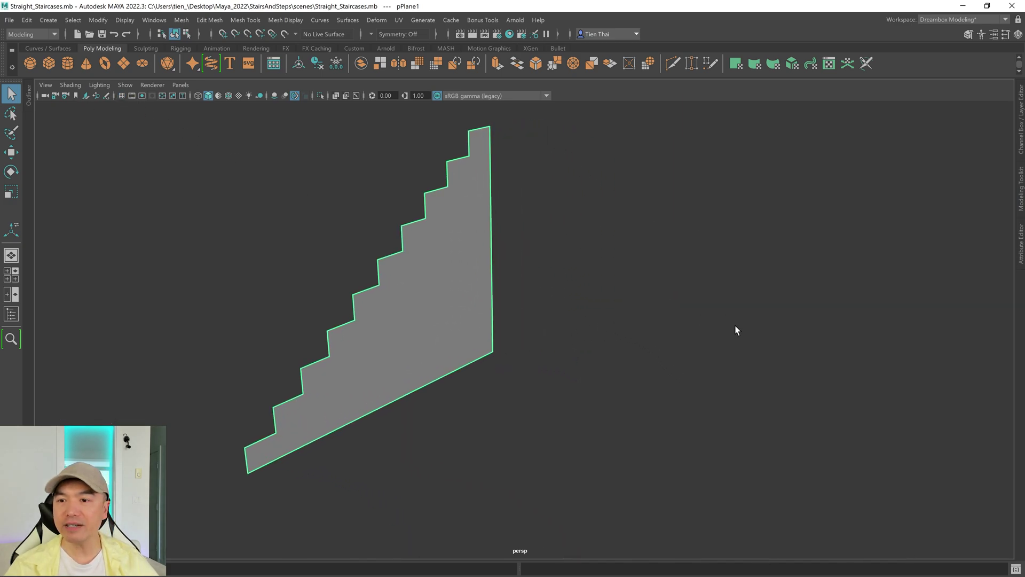
{"action": "left_click", "coordinate": [1021, 189]}
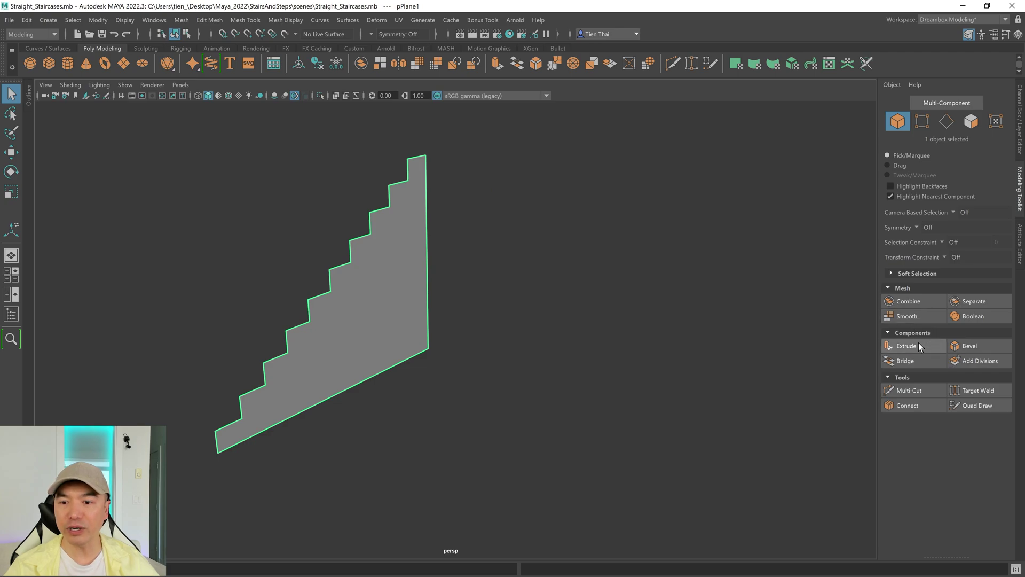
{"action": "left_click", "coordinate": [1021, 190]}
- Extrude the staircase profile with a Local Translate Z of 4, and return to object selection
{"action": "scroll", "coordinate": [753, 267], "scroll_direction": "down", "scroll_amount": 4}
{"action": "left_click_drag", "start_coordinate": [735, 277], "coordinate": [697, 272], "text": "alt"}
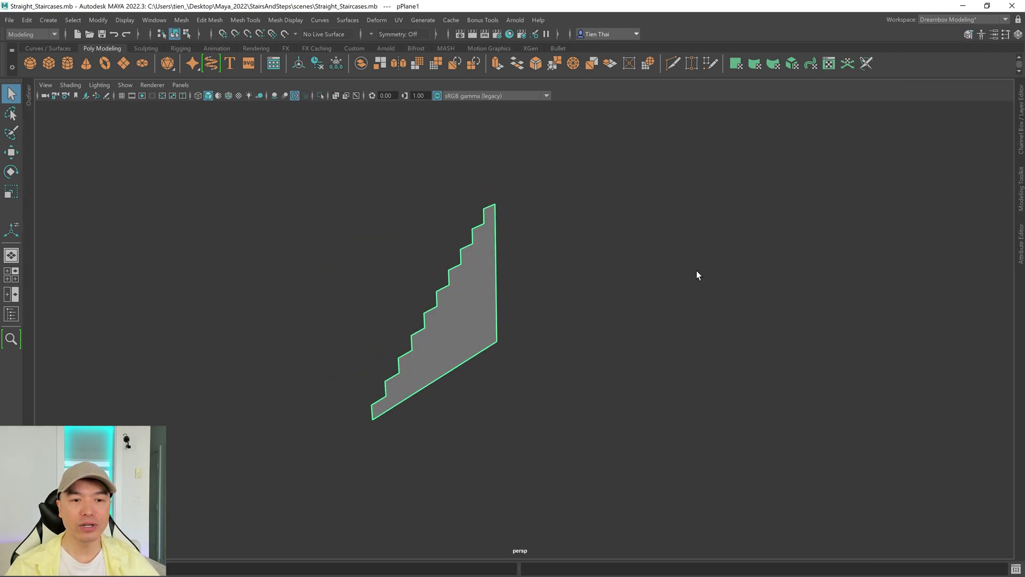
{"action": "right_click", "coordinate": [570, 216], "text": "shift"}
{"action": "right_click_drag", "start_coordinate": [567, 232], "coordinate": [563, 241], "text": "shift"}
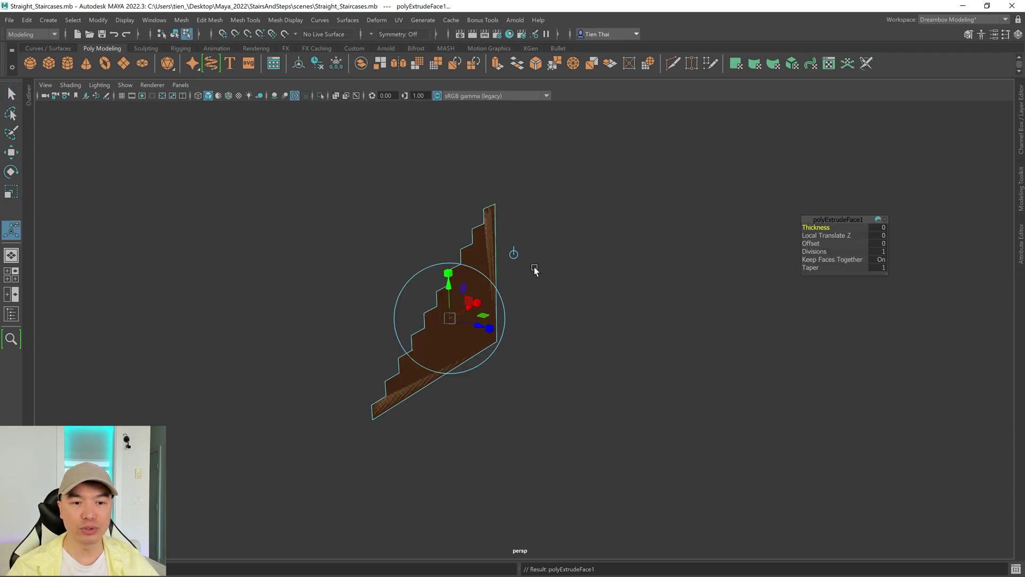
{"action": "left_click_drag", "start_coordinate": [534, 270], "coordinate": [543, 277], "text": "alt"}
{"action": "left_click_drag", "start_coordinate": [497, 330], "coordinate": [564, 337]}
{"action": "left_click", "coordinate": [878, 237]}
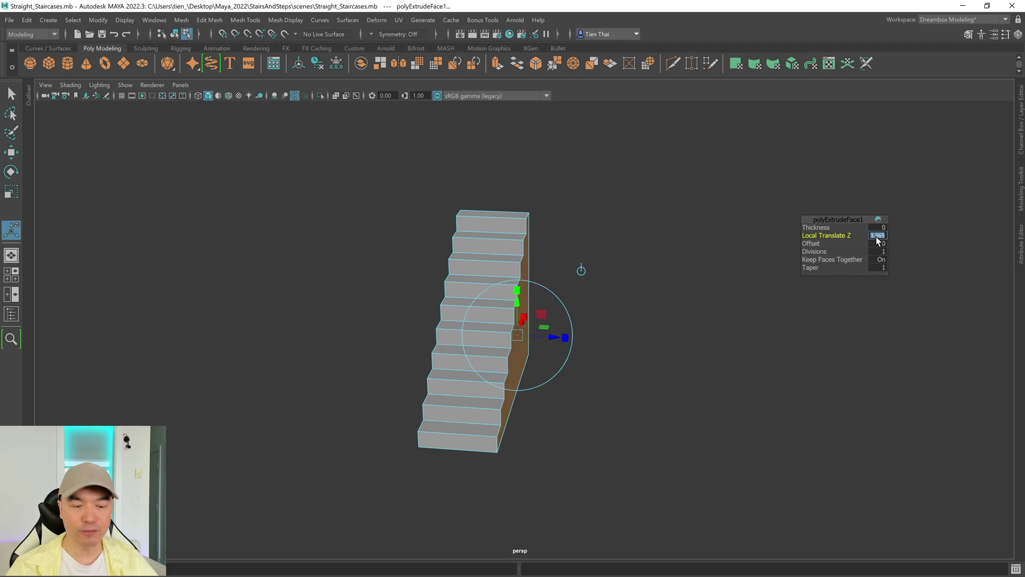
{"action": "type", "text": "4"}
{"action": "key", "text": "Return"}
{"action": "mouse_move", "coordinate": [603, 336]}
{"action": "left_mouse_down", "text": "alt"}
{"action": "mouse_move", "coordinate": [638, 344]}
{"action": "mouse_move", "coordinate": [602, 330]}
{"action": "left_mouse_up", "text": "alt"}
{"action": "key", "text": "q"}
{"action": "right_click_drag", "start_coordinate": [579, 246], "coordinate": [614, 209]}
{"action": "left_click", "coordinate": [614, 210]}
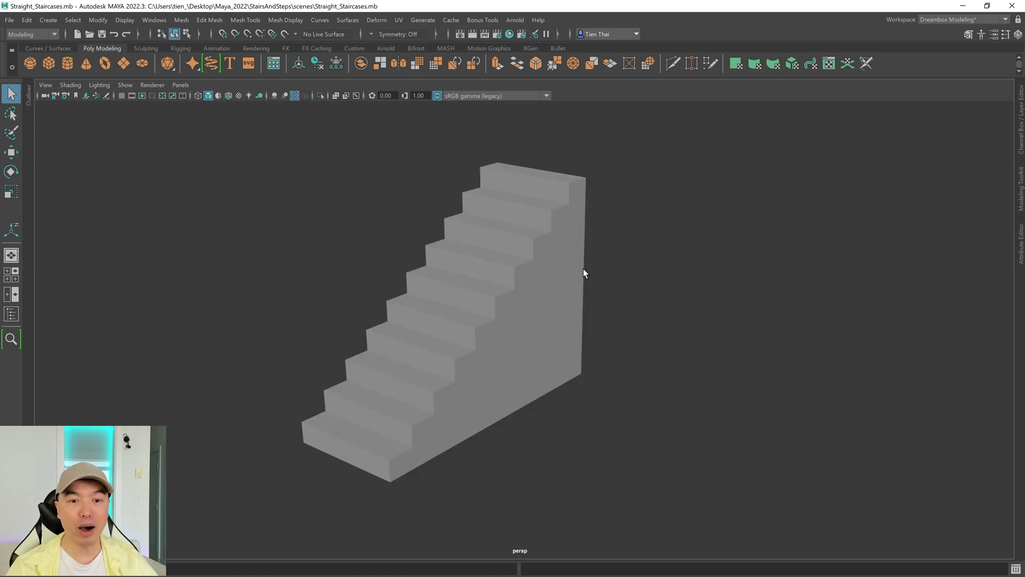
- Turn on wireframe display over the shaded staircase and deselect it
{"action": "left_click", "coordinate": [581, 267]}
{"action": "left_click", "coordinate": [228, 98]}
{"action": "left_click", "coordinate": [630, 353]}
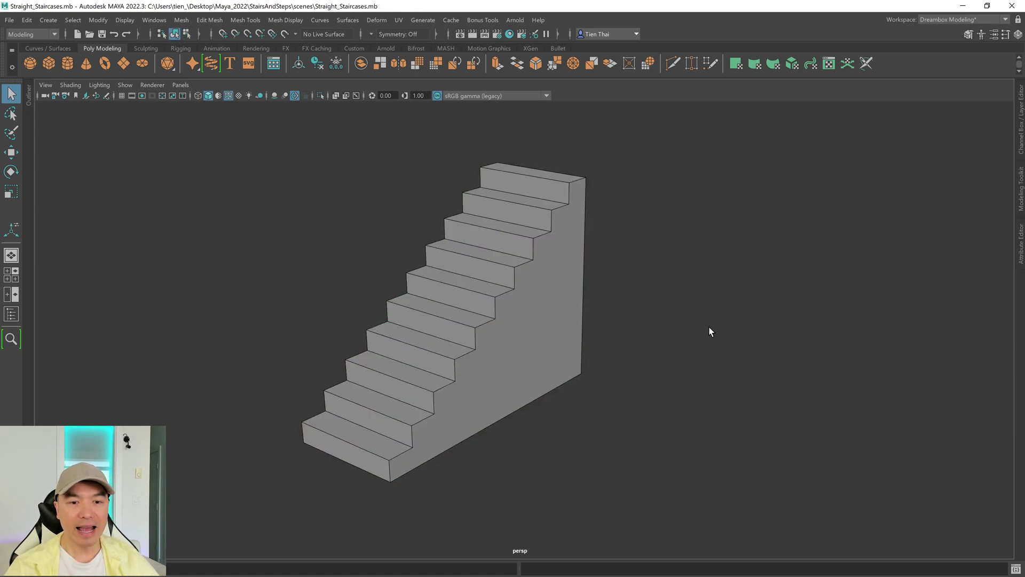
{"action": "left_click_drag", "start_coordinate": [710, 330], "coordinate": [601, 339], "text": "alt"}
{"action": "left_click_drag", "start_coordinate": [538, 360], "coordinate": [553, 361], "text": "alt"}
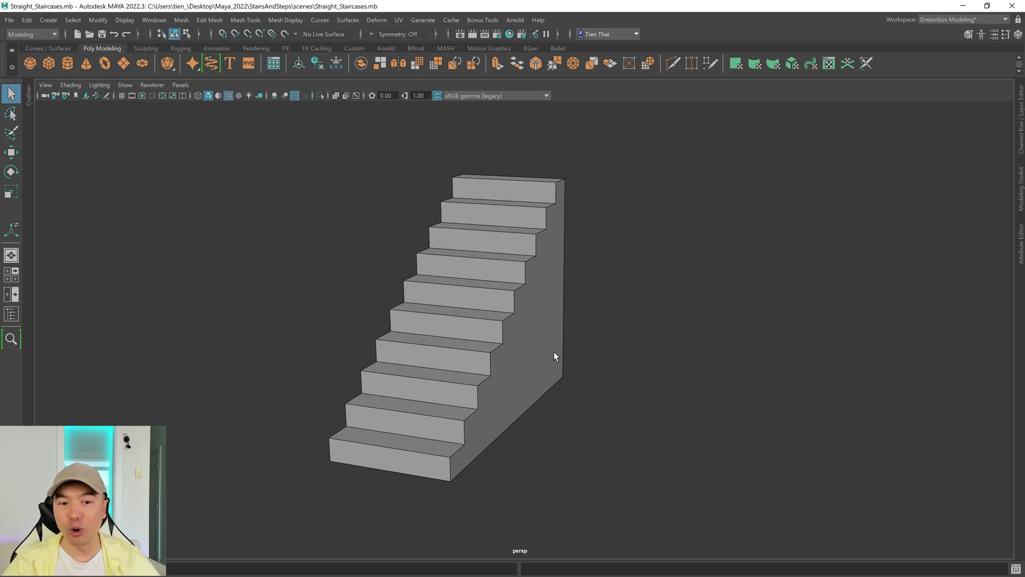
{"action": "left_click_drag", "start_coordinate": [554, 352], "coordinate": [609, 291], "text": "alt"}
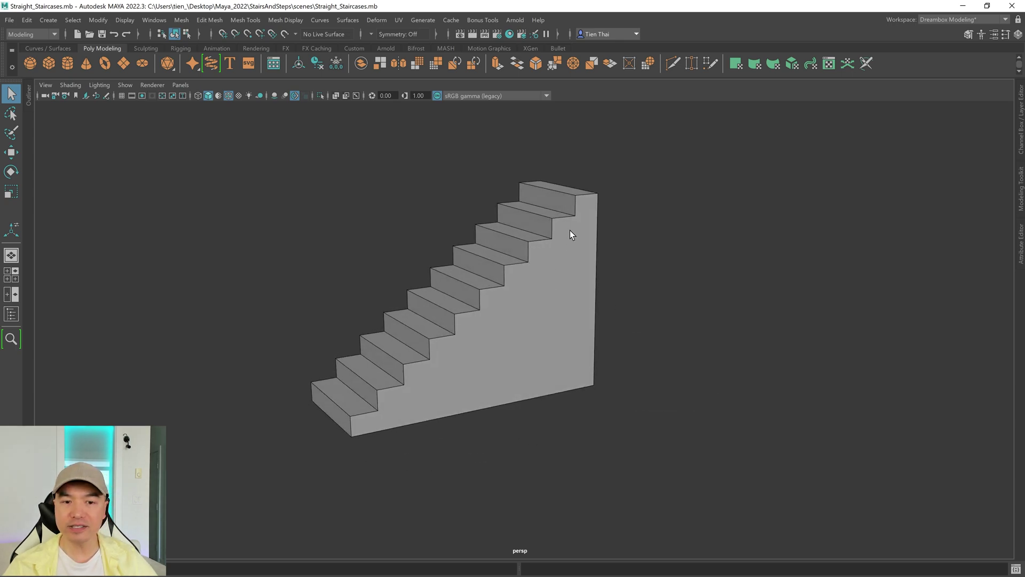
{"action": "scroll", "coordinate": [548, 316], "scroll_direction": "up", "scroll_amount": 1}
{"action": "left_click_drag", "start_coordinate": [547, 315], "coordinate": [554, 316], "text": "alt"}
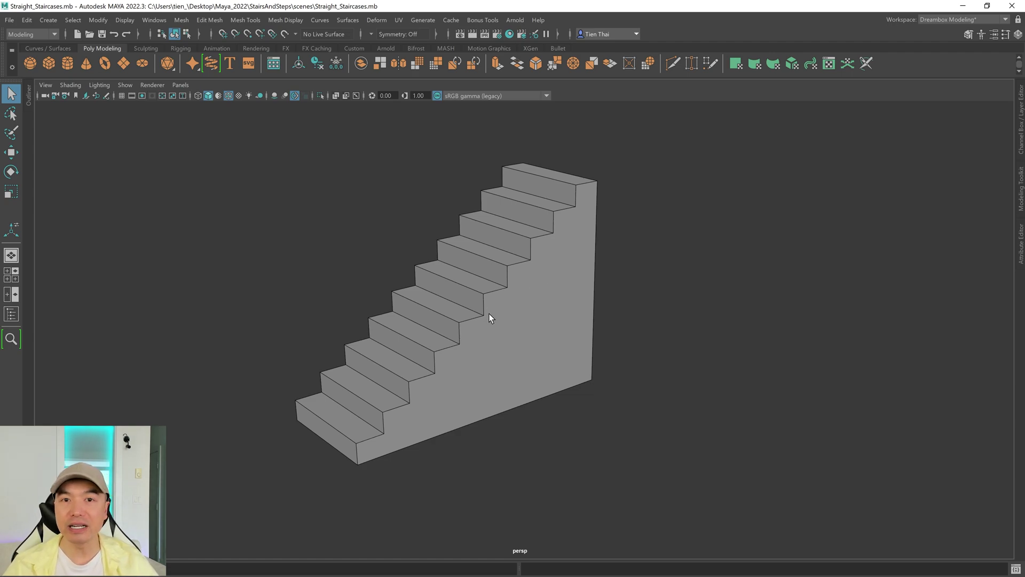
- Try triangulating the two large stepped side faces of the staircase
{"action": "left_click_drag", "start_coordinate": [622, 305], "coordinate": [529, 288], "text": "alt"}
{"action": "left_click", "coordinate": [541, 272]}
{"action": "right_click_drag", "start_coordinate": [543, 270], "coordinate": [533, 293]}
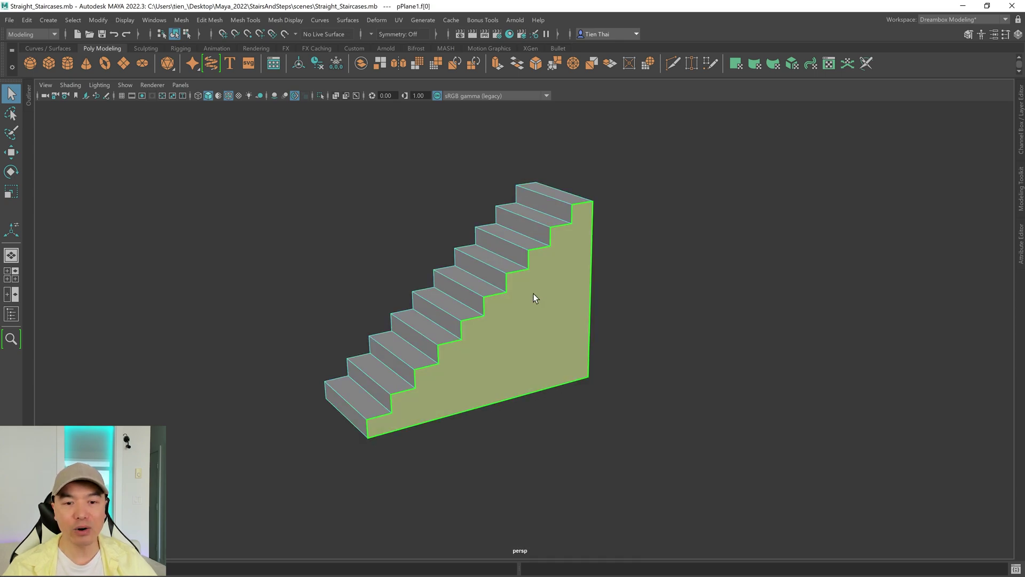
{"action": "left_click", "coordinate": [516, 320]}
{"action": "left_click_drag", "start_coordinate": [516, 320], "coordinate": [582, 323], "text": "alt"}
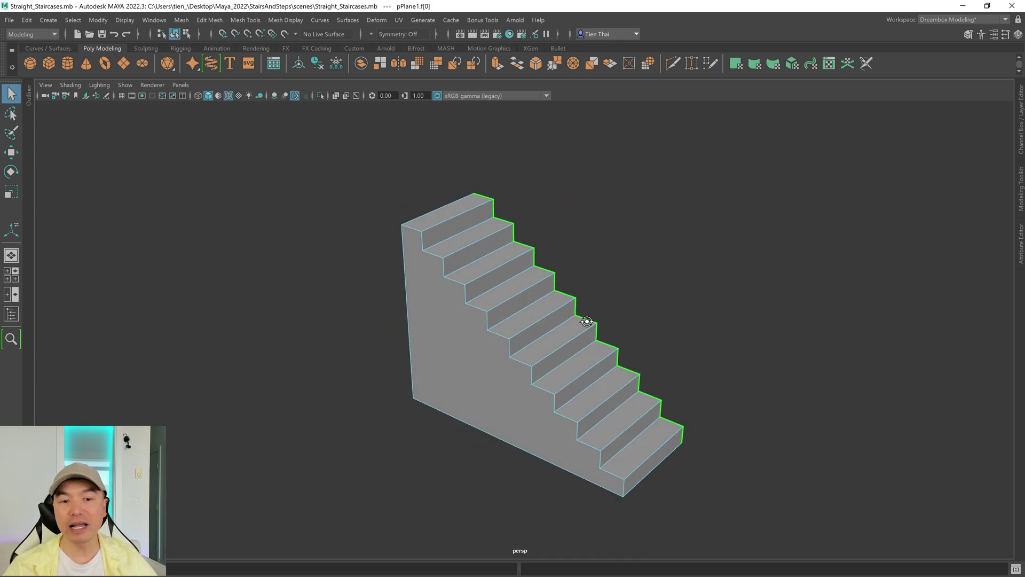
{"action": "left_click", "coordinate": [454, 337]}
{"action": "left_click_drag", "start_coordinate": [683, 324], "coordinate": [604, 328], "text": "alt"}
{"action": "left_click", "coordinate": [549, 313], "text": "shift"}
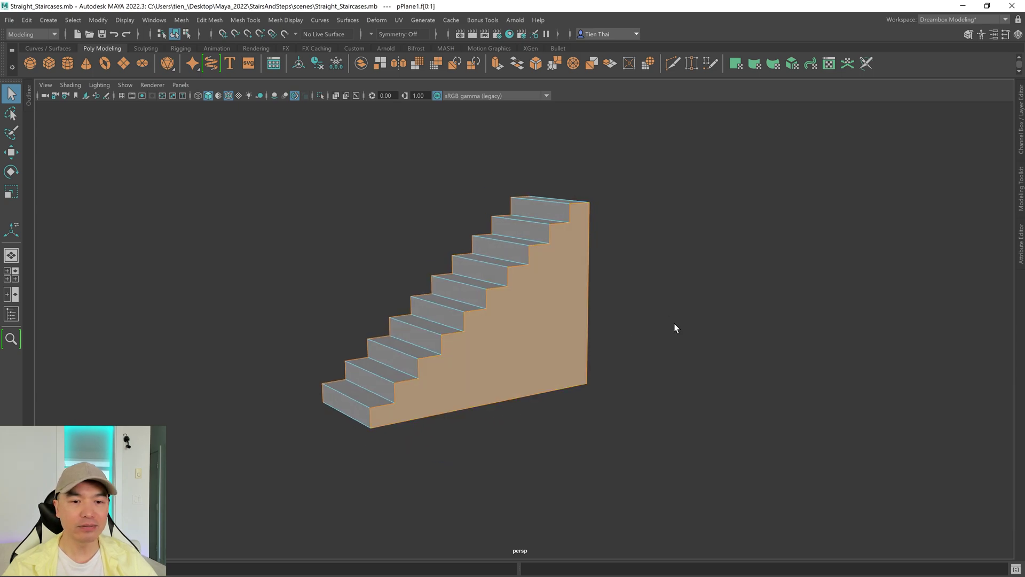
{"action": "left_click", "coordinate": [182, 20]}
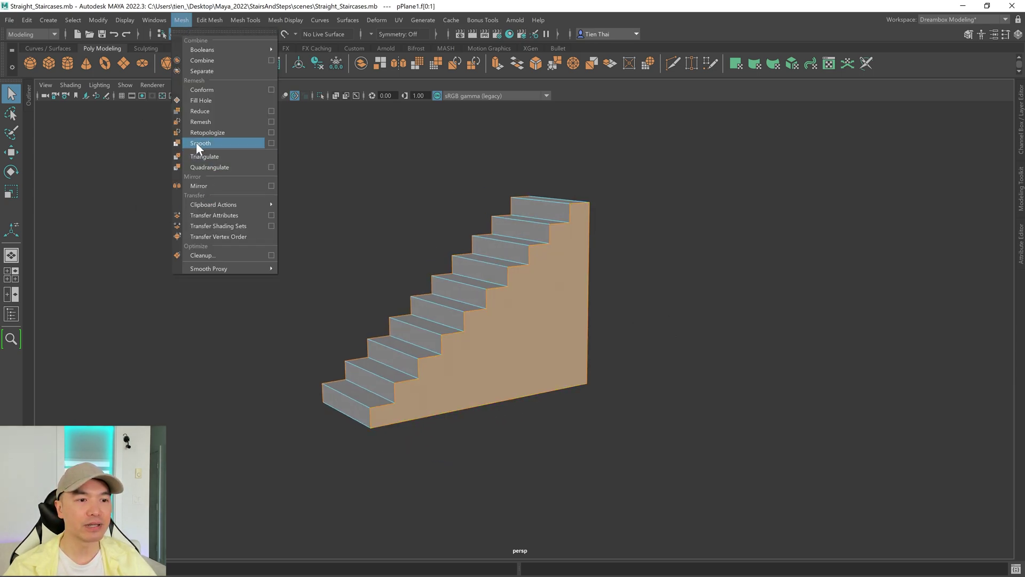
{"action": "left_click", "coordinate": [203, 156]}
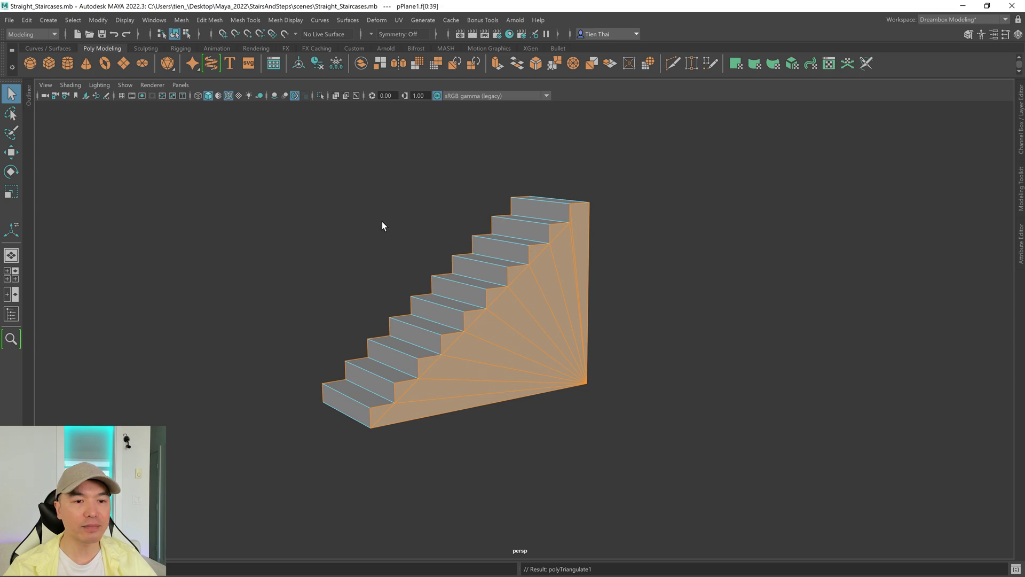
{"action": "key", "text": "F8"}
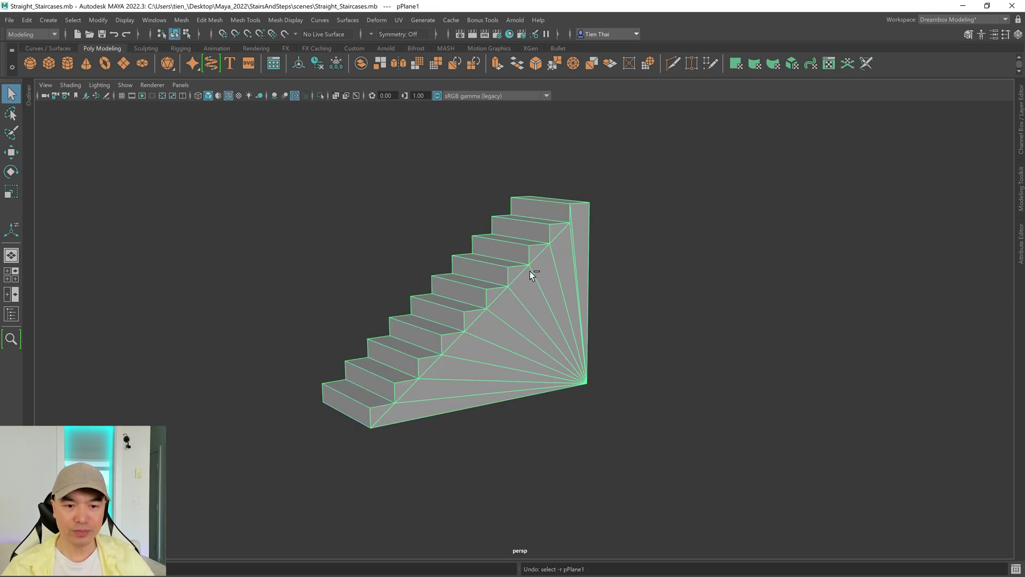
- Undo the triangulation of the staircase's side faces
{"action": "key", "text": "ctrl+z"}
{"action": "key", "text": "ctrl+z"}
{"action": "left_click_drag", "start_coordinate": [529, 270], "coordinate": [524, 300], "text": "alt"}
- Rename the staircase object as Straight_Box_Staircase and hide it
{"action": "right_click_drag", "start_coordinate": [524, 301], "coordinate": [563, 241]}
{"action": "left_click", "coordinate": [28, 97]}
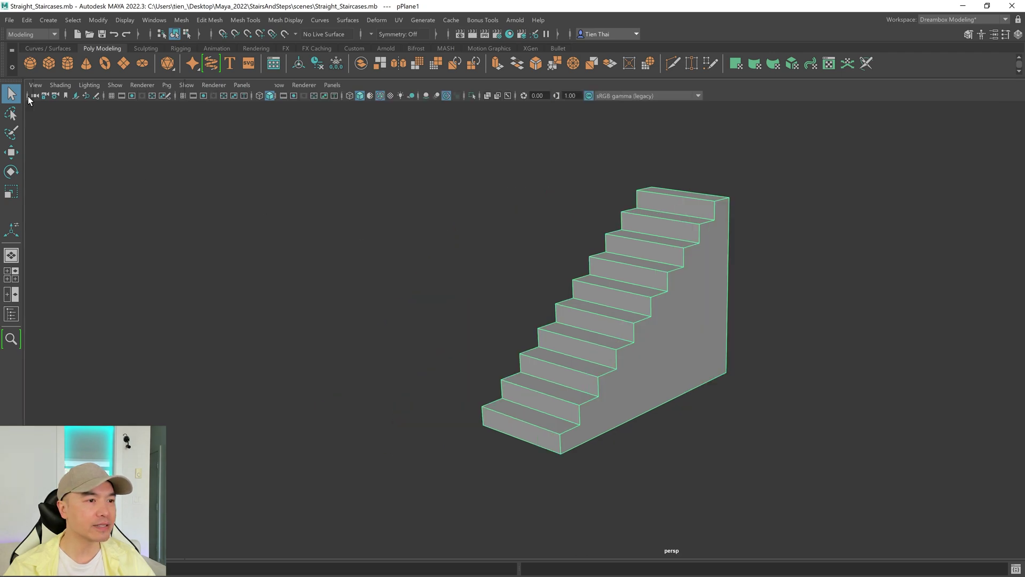
{"action": "double_click", "coordinate": [76, 162]}
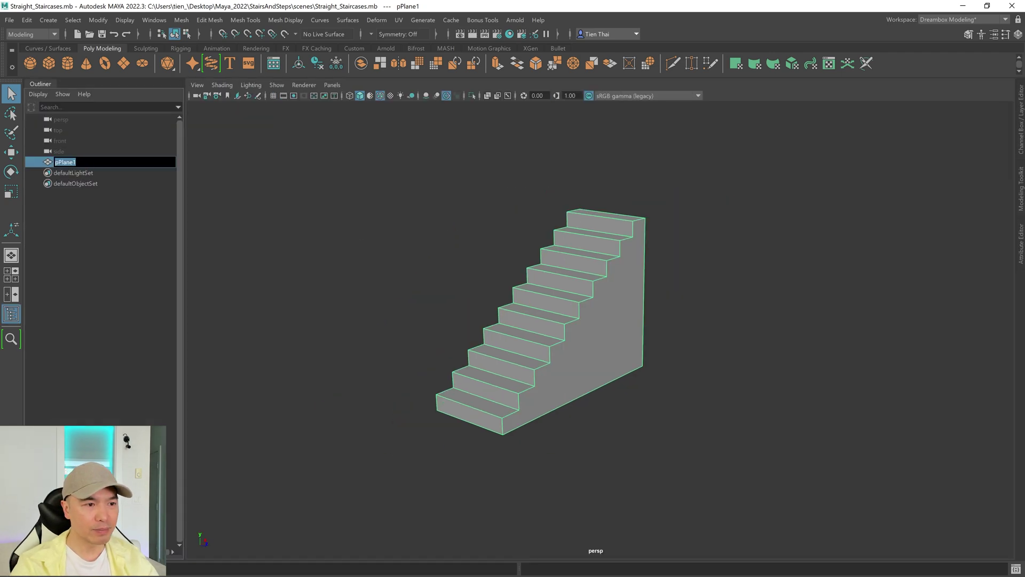
{"action": "type", "text": "Box_Staircase"}
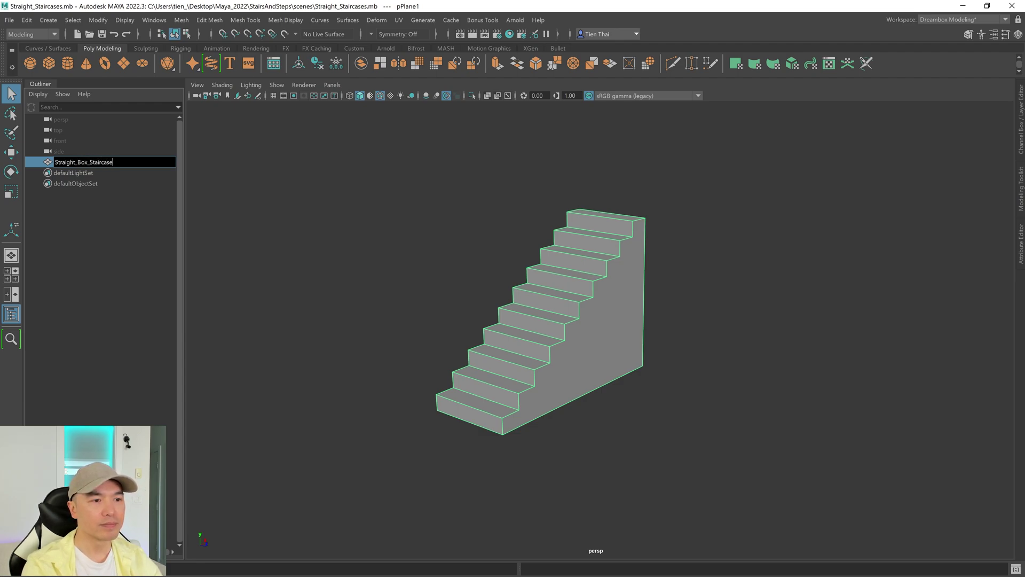
{"action": "key", "text": "Return"}
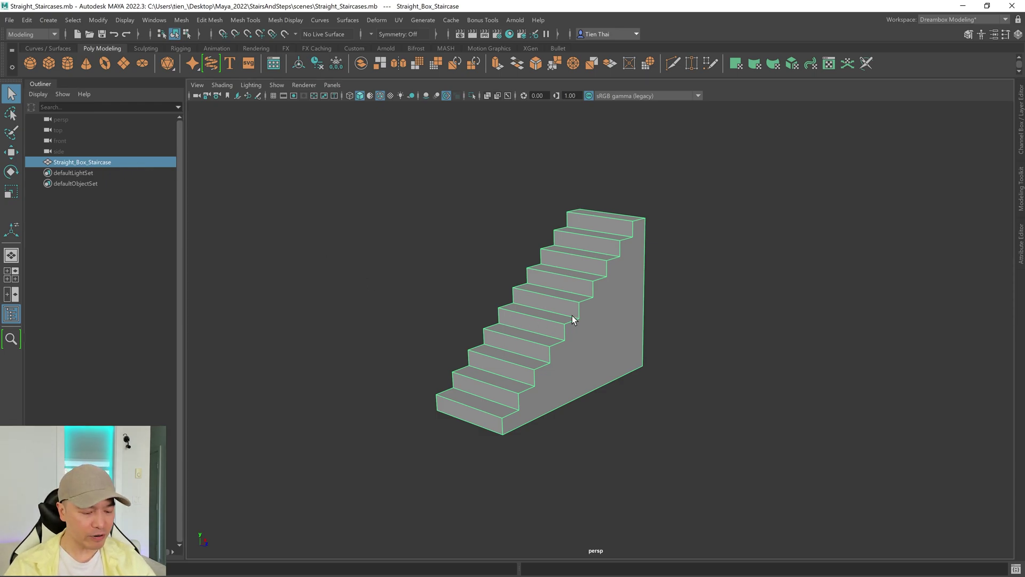
{"action": "key", "text": "ctrl+h"}
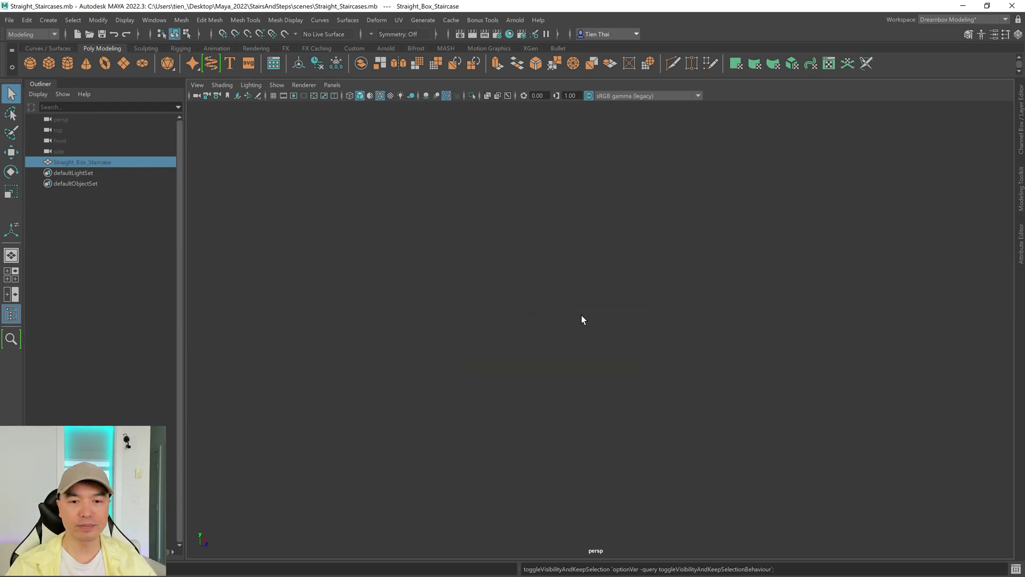
- Create a new polygon plane and set its Rotate X to 90 so that it stands upright
{"action": "left_click", "coordinate": [43, 85]}
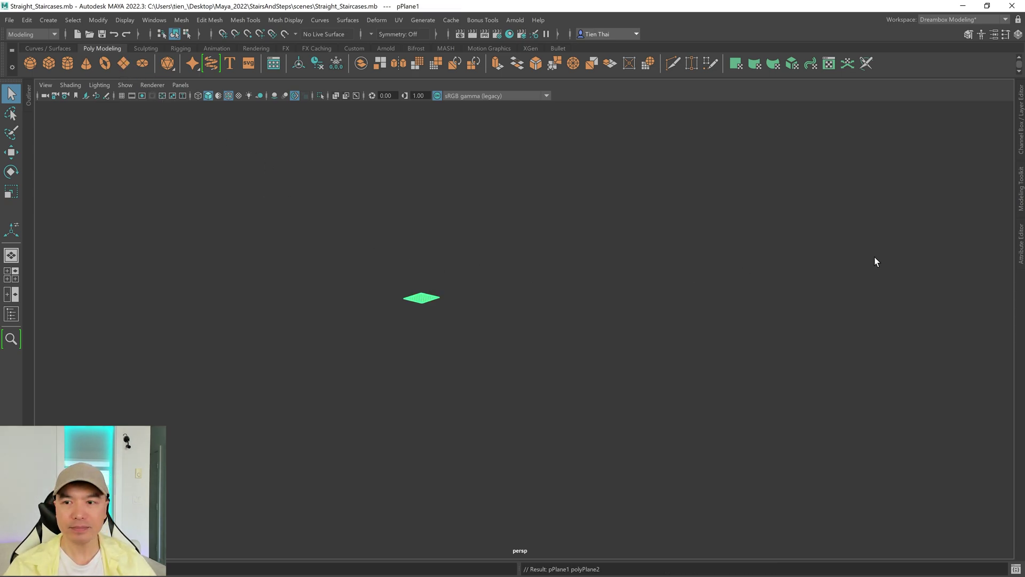
{"action": "left_click", "coordinate": [1021, 127]}
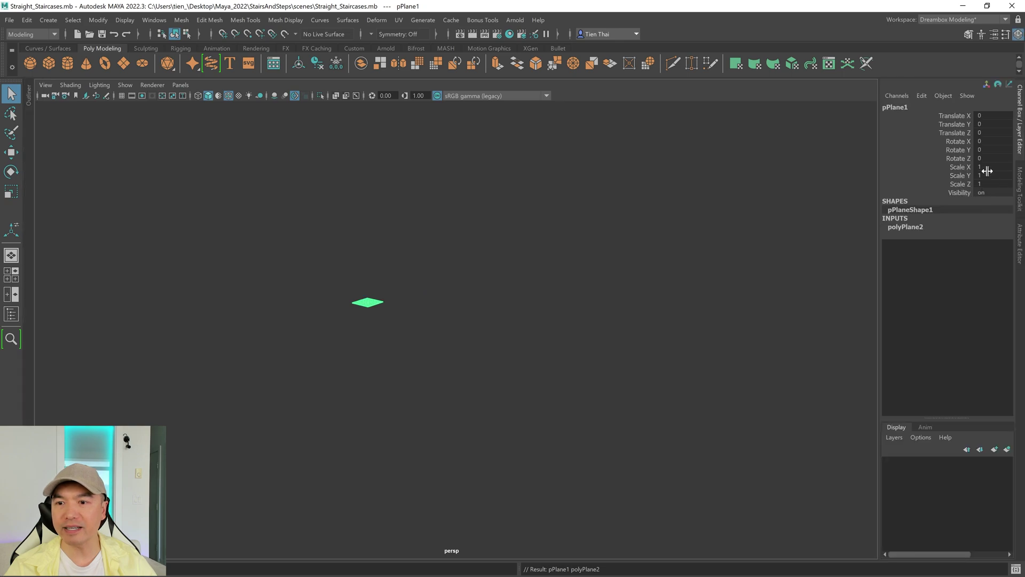
{"action": "left_click", "coordinate": [991, 141]}
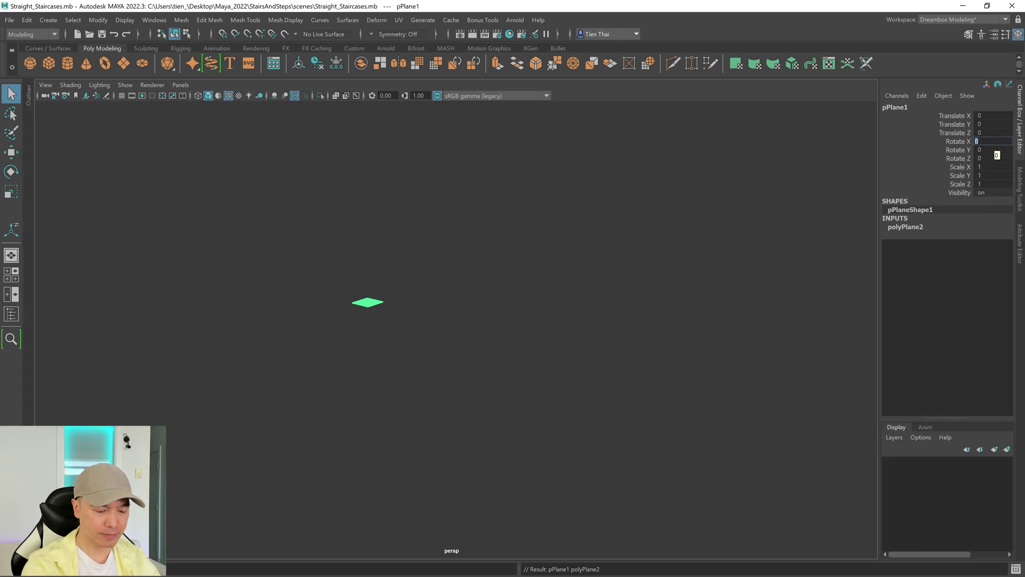
{"action": "type", "text": "90"}
{"action": "key", "text": "Return"}
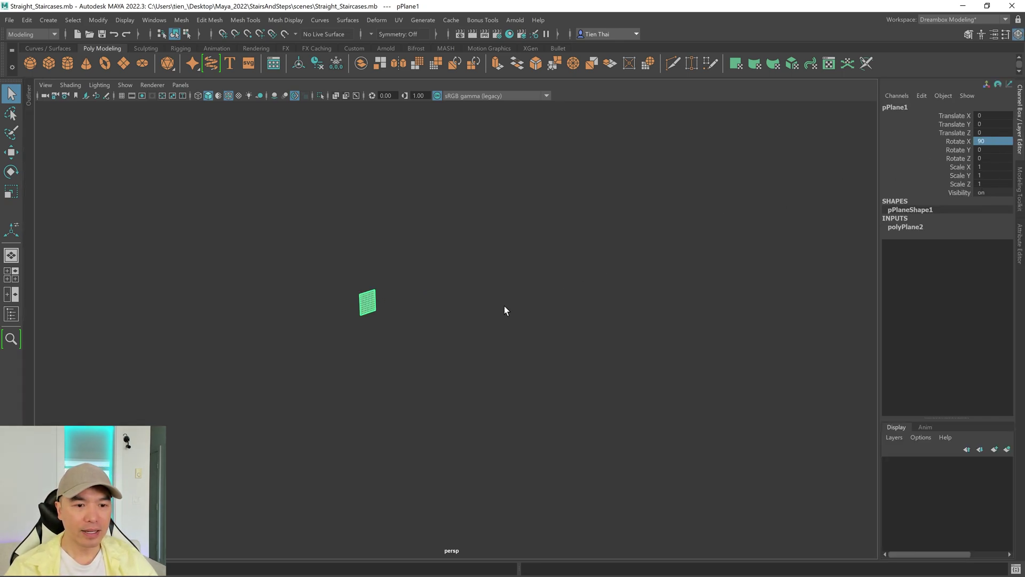
{"action": "left_click_drag", "start_coordinate": [504, 306], "coordinate": [419, 320], "text": "alt"}
{"action": "key", "text": "f"}
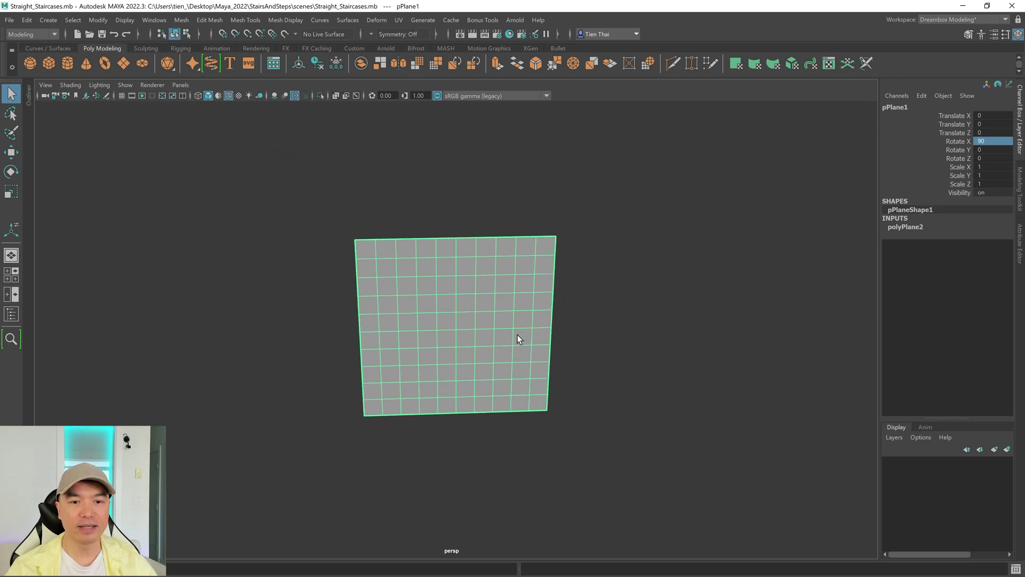
- Set the upright plane's width to 10 and its height to 7.5
{"action": "key", "text": "t"}
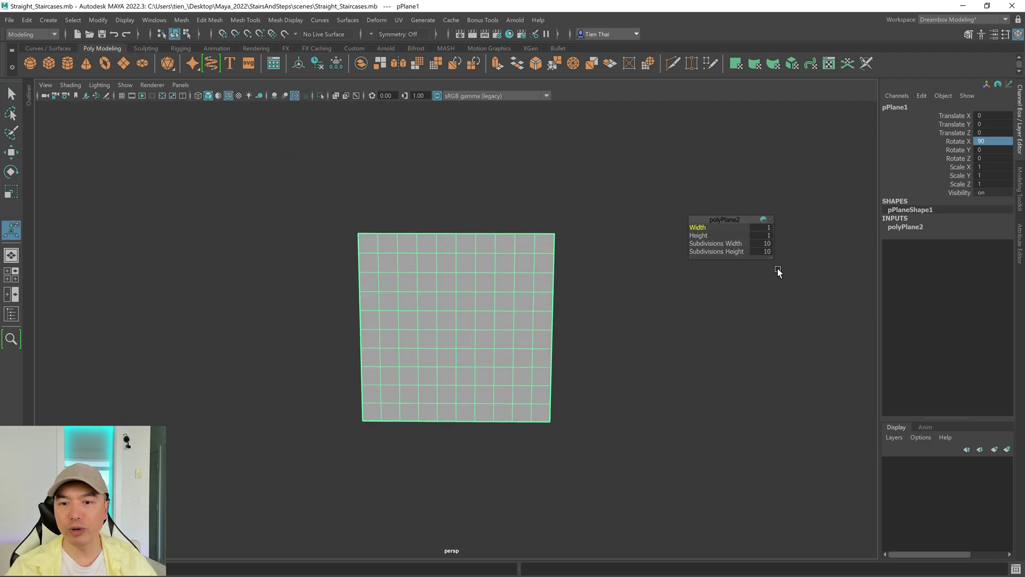
{"action": "left_click", "coordinate": [1019, 113]}
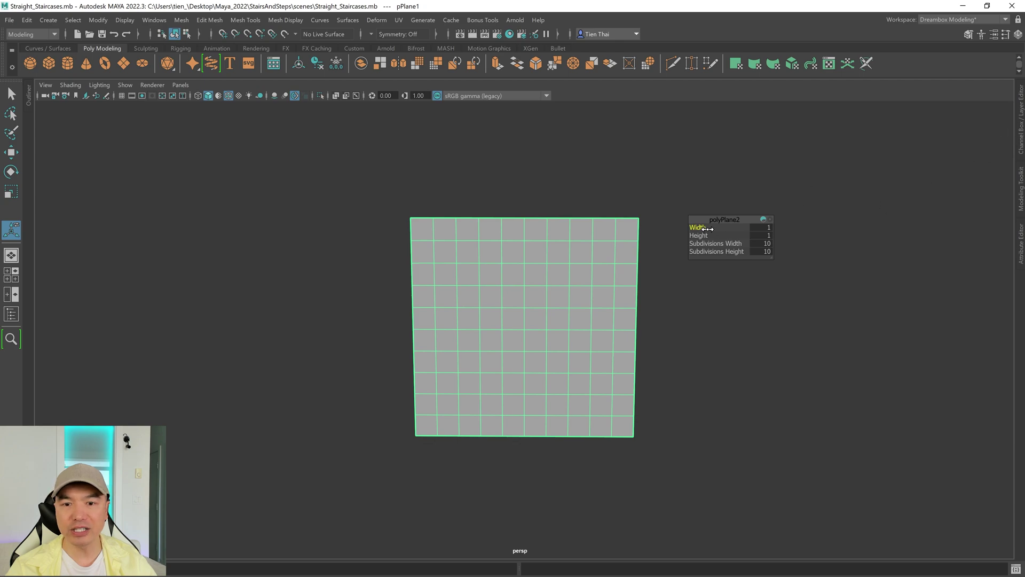
{"action": "left_click", "coordinate": [766, 229]}
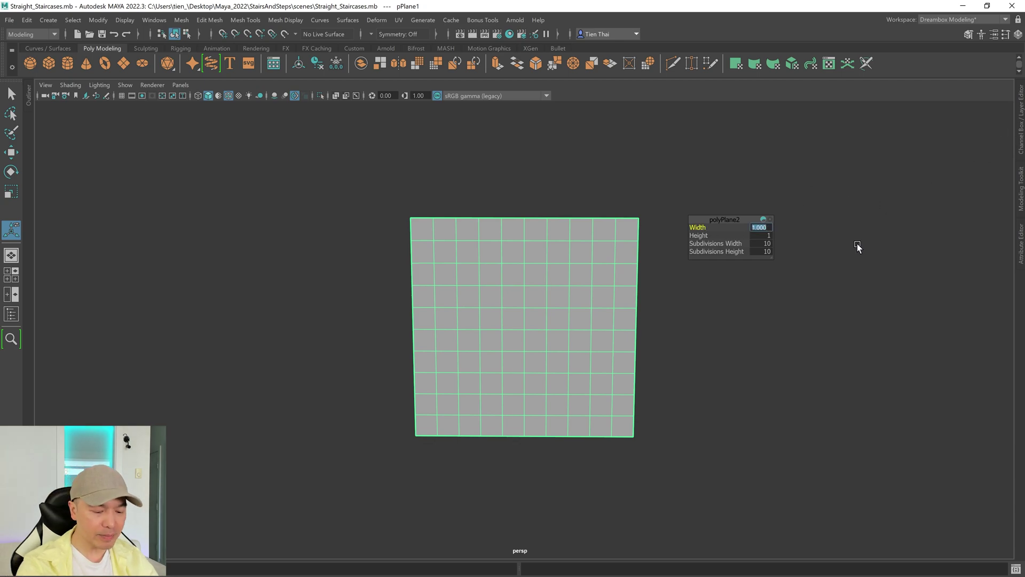
{"action": "type", "text": "10"}
{"action": "key", "text": "Tab"}
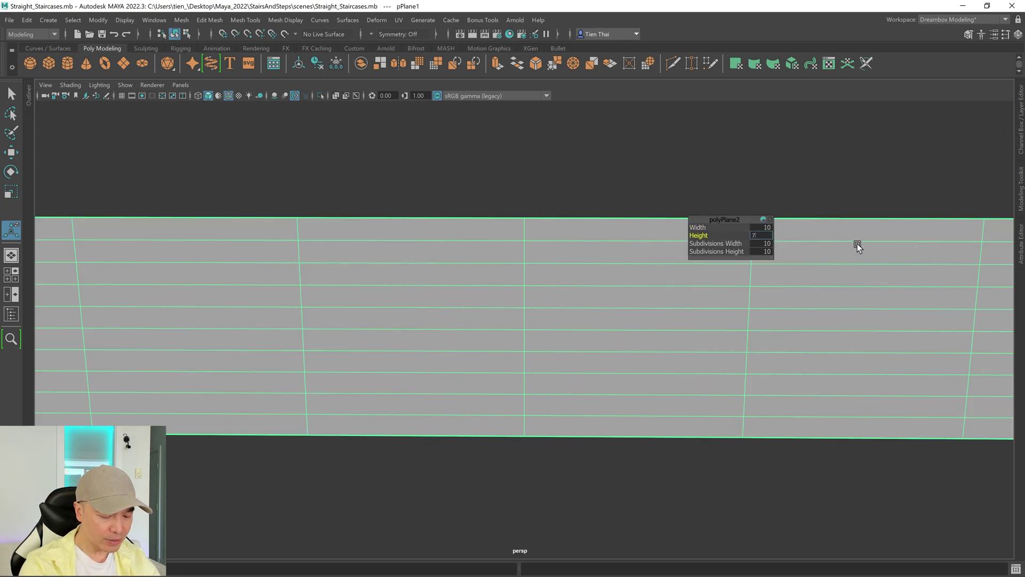
{"action": "type", "text": "7.5"}
{"action": "key", "text": "Return"}
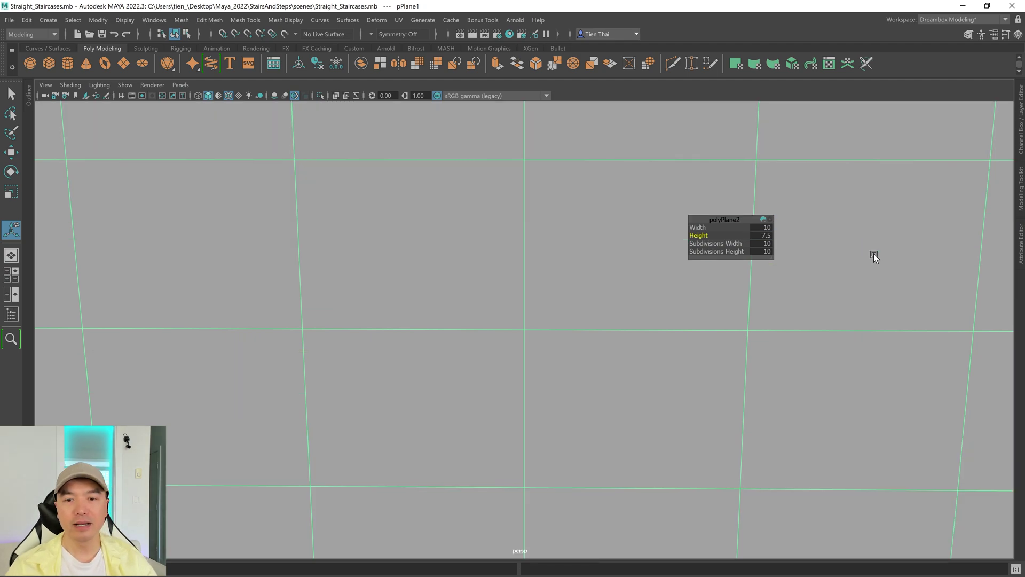
{"action": "key", "text": "f"}
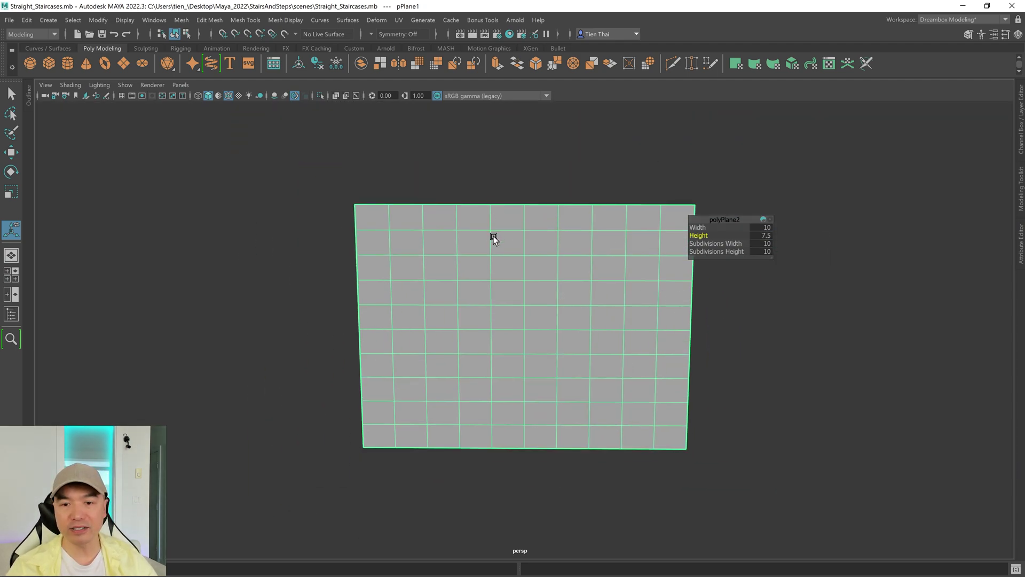
- Delete the plane's faces above the diagonal to leave a stepped profile with ten steps
{"action": "left_click_drag", "start_coordinate": [492, 235], "coordinate": [457, 236], "text": "alt"}
{"action": "right_click_drag", "start_coordinate": [566, 156], "coordinate": [563, 188]}
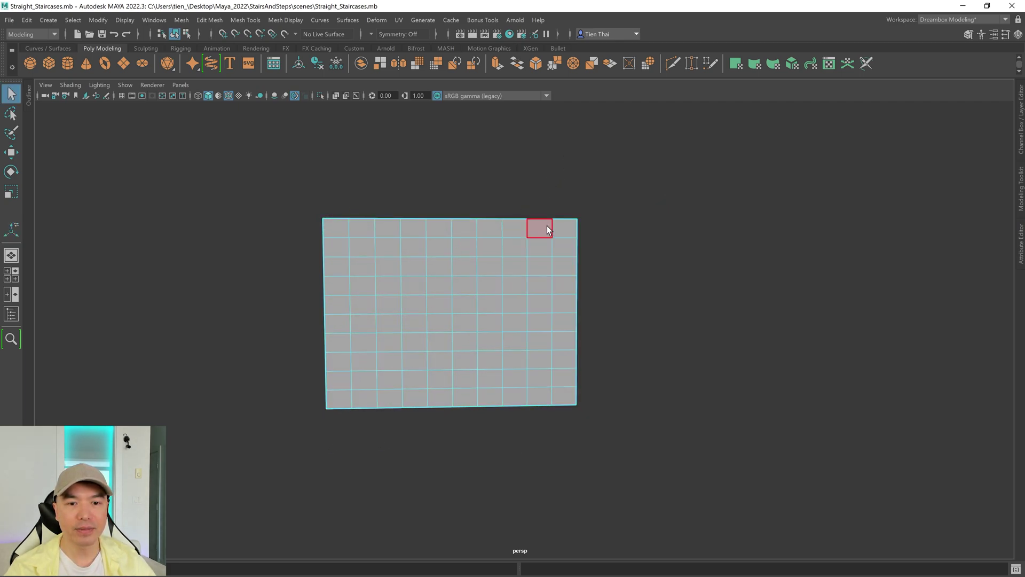
{"action": "mouse_move", "coordinate": [523, 223]}
{"action": "left_mouse_down"}
{"action": "mouse_move", "coordinate": [465, 287]}
{"action": "mouse_move", "coordinate": [414, 305]}
{"action": "mouse_move", "coordinate": [338, 371]}
{"action": "mouse_move", "coordinate": [335, 259]}
{"action": "mouse_move", "coordinate": [385, 302]}
{"action": "mouse_move", "coordinate": [405, 229]}
{"action": "mouse_move", "coordinate": [384, 229]}
{"action": "mouse_move", "coordinate": [432, 270]}
{"action": "mouse_move", "coordinate": [476, 222]}
{"action": "mouse_move", "coordinate": [463, 245]}
{"action": "mouse_move", "coordinate": [474, 232]}
{"action": "mouse_move", "coordinate": [507, 247]}
{"action": "left_mouse_up"}
{"action": "key", "text": "Delete"}
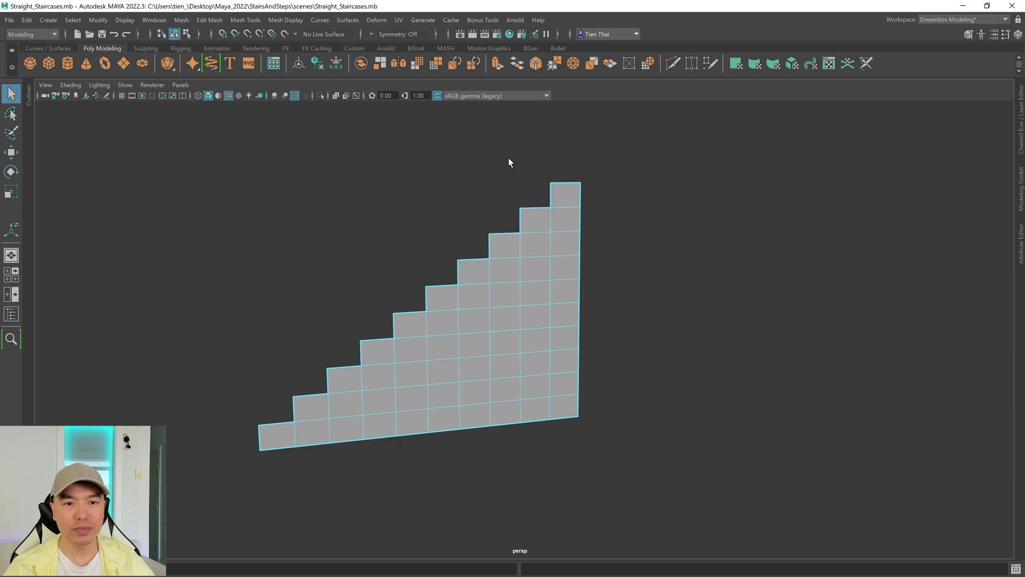
- Delete all interior edges of the stepped profile except the vertical edge behind the lowest step
{"action": "double_click", "coordinate": [573, 183]}
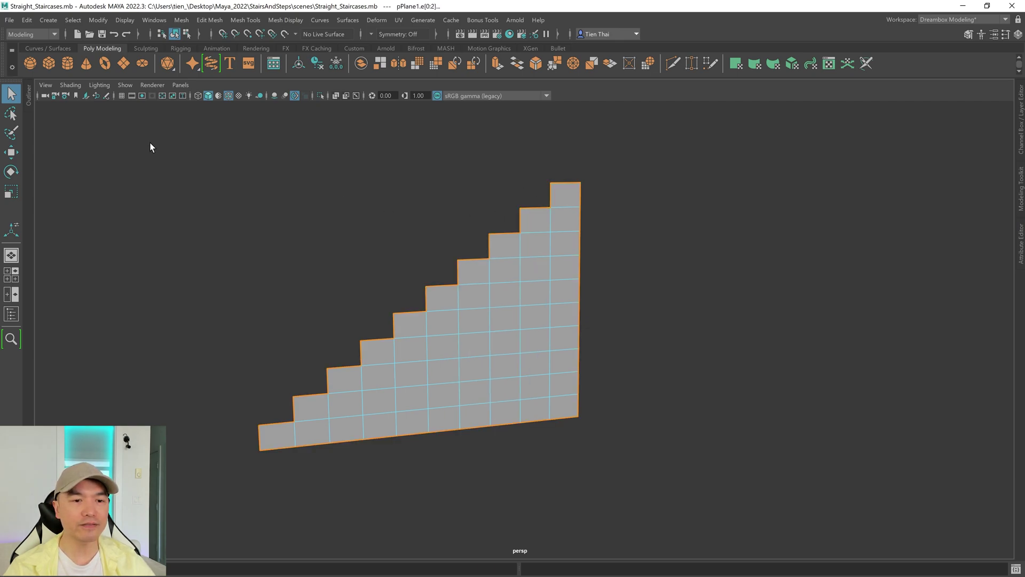
{"action": "left_click_drag", "start_coordinate": [151, 148], "coordinate": [751, 517], "text": "shift"}
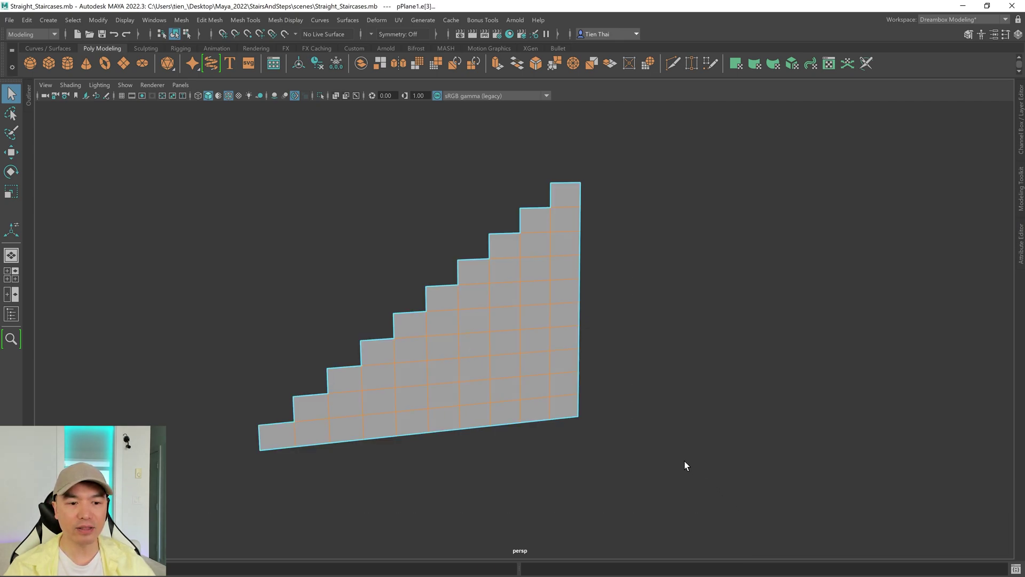
{"action": "left_click", "coordinate": [294, 435], "text": "shift"}
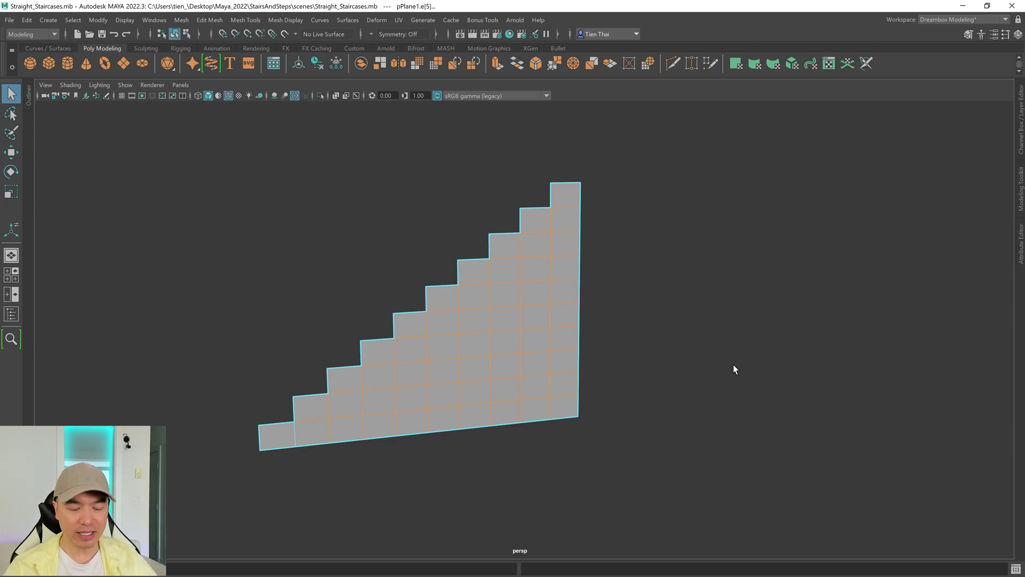
{"action": "key", "text": "ctrl+Delete"}
{"action": "left_click_drag", "start_coordinate": [707, 367], "coordinate": [645, 367], "text": "alt"}
{"action": "right_click_drag", "start_coordinate": [645, 367], "coordinate": [704, 350], "text": "alt"}
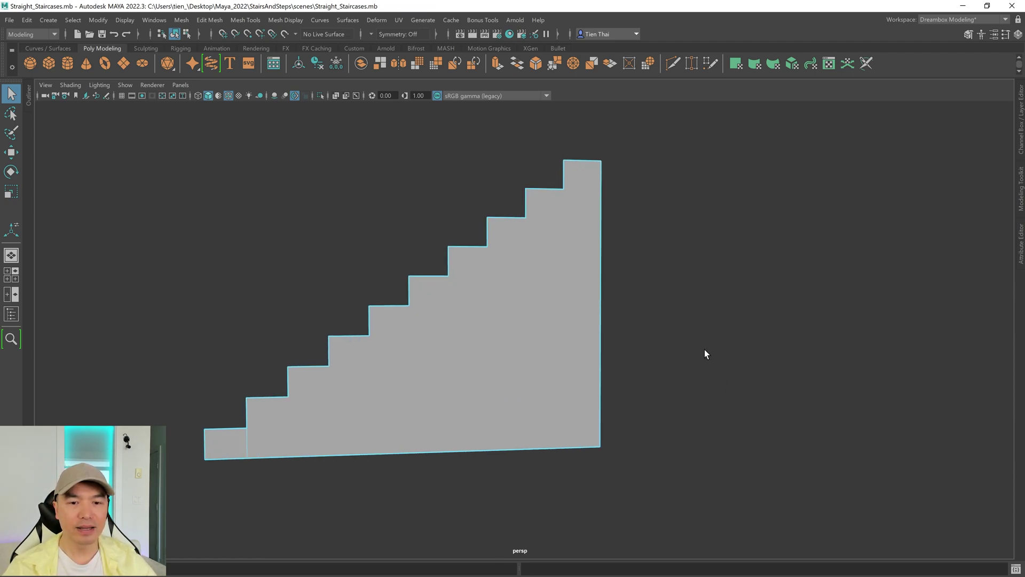
{"action": "left_click_drag", "start_coordinate": [704, 350], "coordinate": [689, 347], "text": "alt"}
- Delete the leftover vertices along the profile's vertical back edge and its bottom edge, keeping the corners and the vertex behind the lowest step
{"action": "right_click_drag", "start_coordinate": [711, 257], "coordinate": [657, 264]}
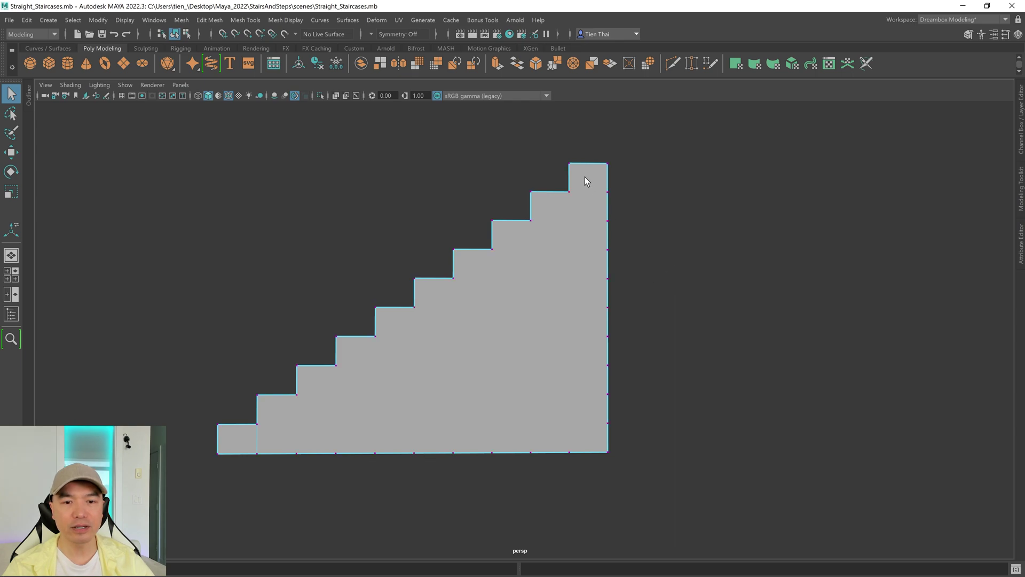
{"action": "left_click_drag", "start_coordinate": [584, 177], "coordinate": [682, 423]}
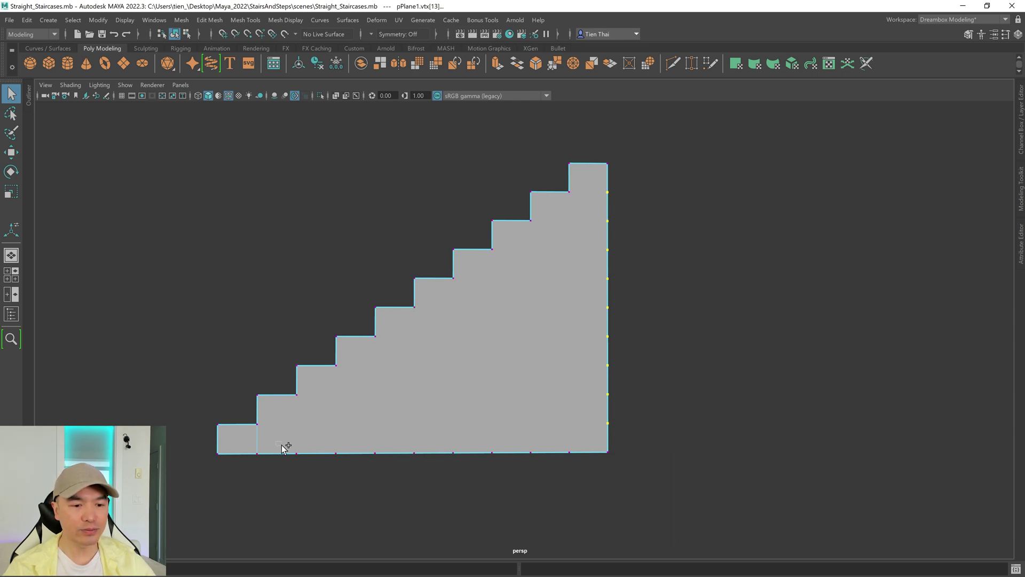
{"action": "left_click_drag", "start_coordinate": [277, 451], "coordinate": [582, 492], "text": "shift"}
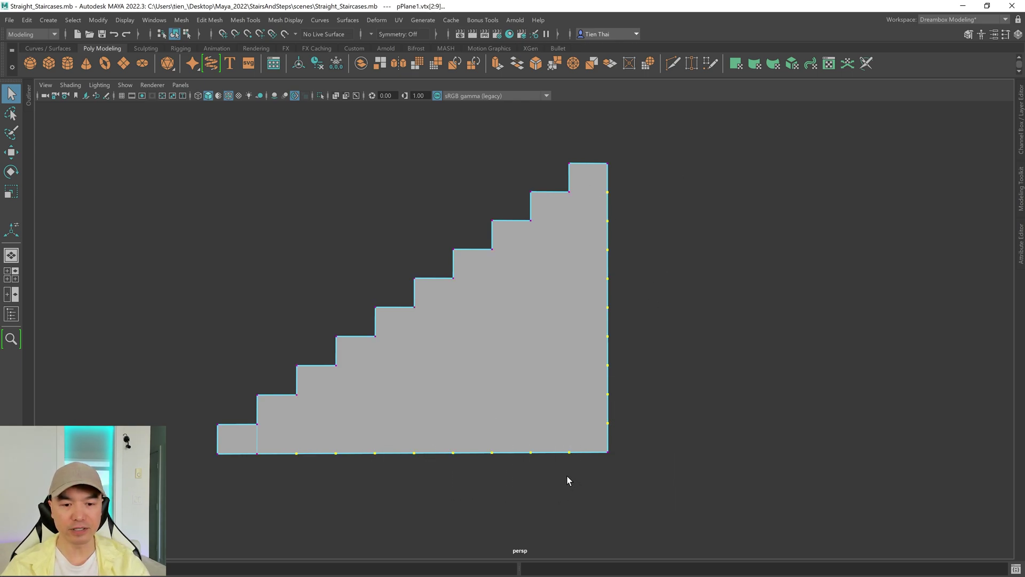
{"action": "key", "text": "Delete"}
{"action": "scroll", "coordinate": [492, 363], "scroll_direction": "down", "scroll_amount": 2}
{"action": "left_click_drag", "start_coordinate": [492, 363], "coordinate": [499, 362], "text": "alt"}
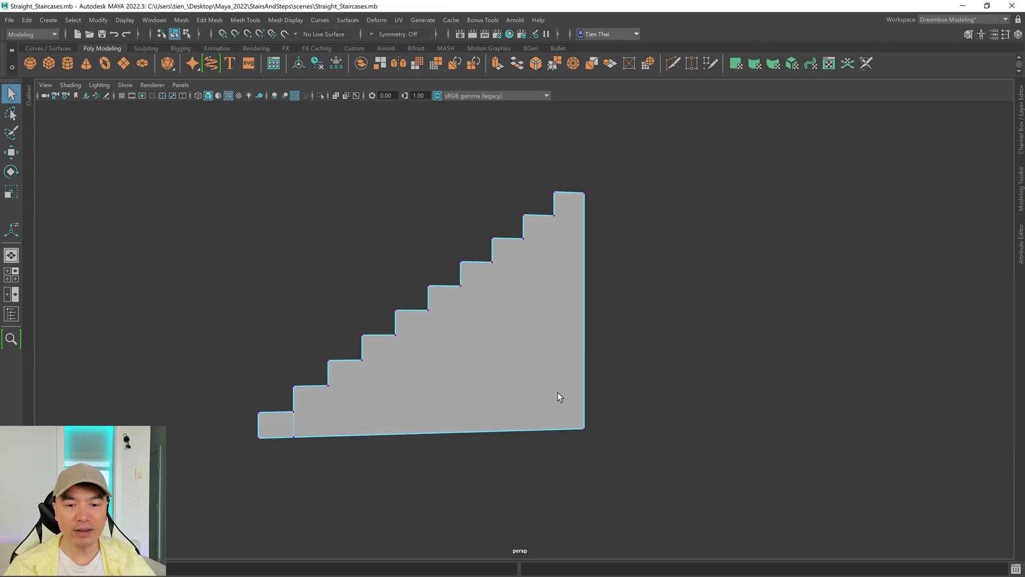
- Raise the profile's lower back corner vertex vertically, snapping it level with the inner corner below the top step to form a slanted stringer
{"action": "left_click_drag", "start_coordinate": [557, 394], "coordinate": [600, 442]}
{"action": "scroll", "coordinate": [634, 434], "scroll_direction": "up", "scroll_amount": 3}
{"action": "key", "text": "w"}
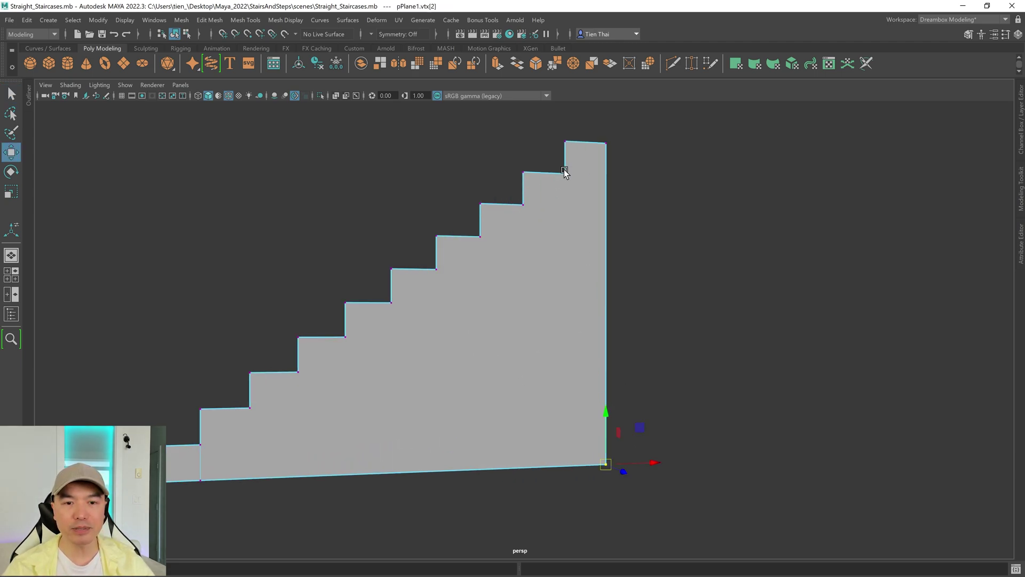
{"action": "scroll", "coordinate": [561, 204], "scroll_direction": "down", "scroll_amount": 2}
{"action": "left_click_drag", "start_coordinate": [568, 202], "coordinate": [545, 179], "text": "alt"}
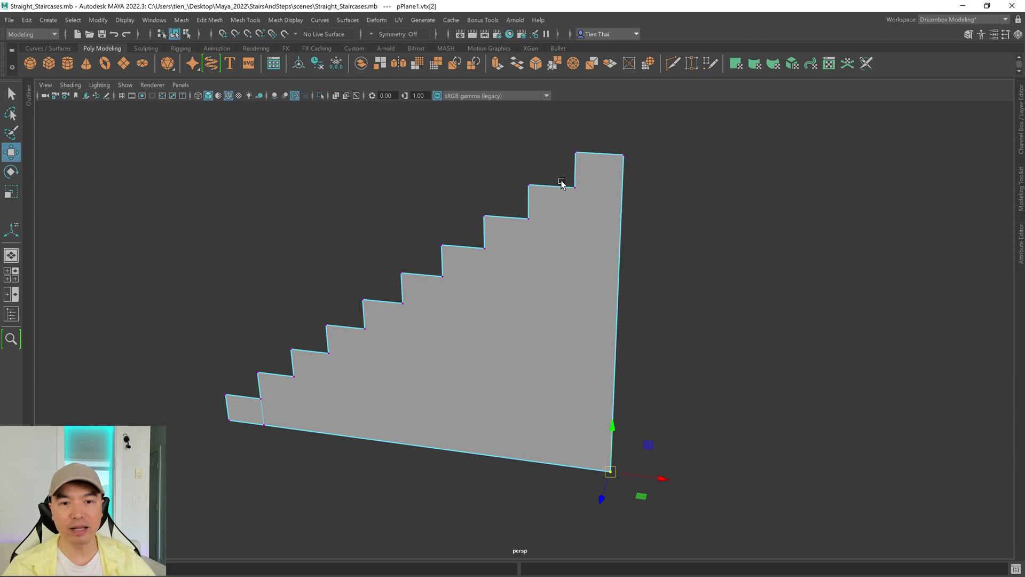
{"action": "scroll", "coordinate": [551, 327], "scroll_direction": "down", "scroll_amount": 2}
{"action": "left_click_drag", "start_coordinate": [550, 327], "coordinate": [596, 205], "text": "alt"}
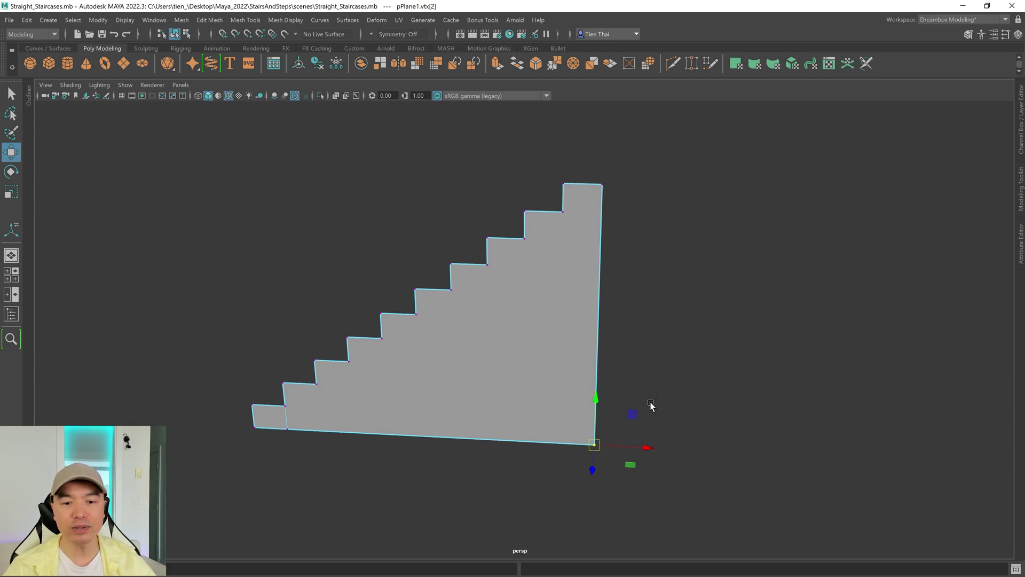
{"action": "left_click_drag", "start_coordinate": [597, 401], "coordinate": [626, 365]}
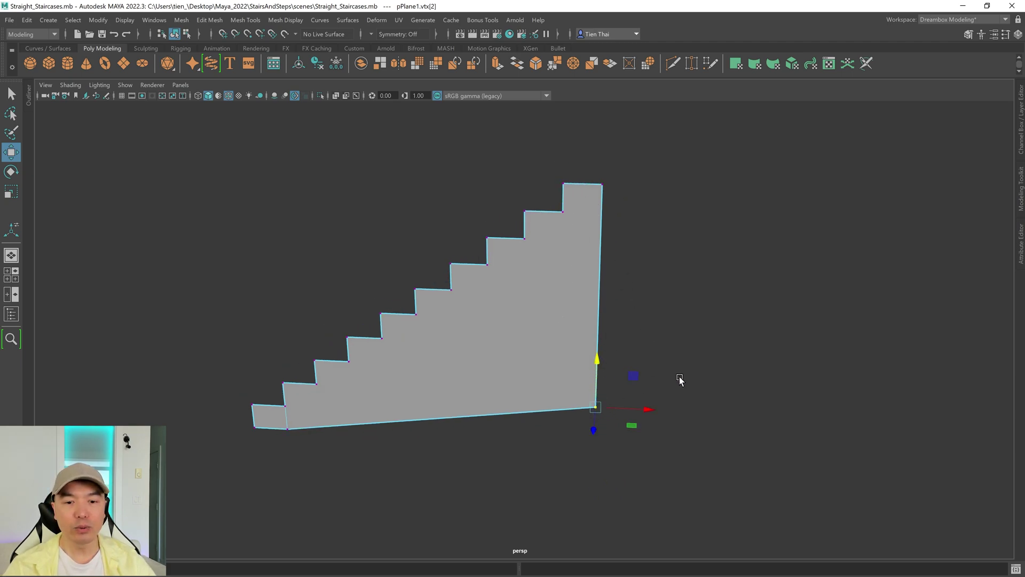
{"action": "key", "text": "v"}
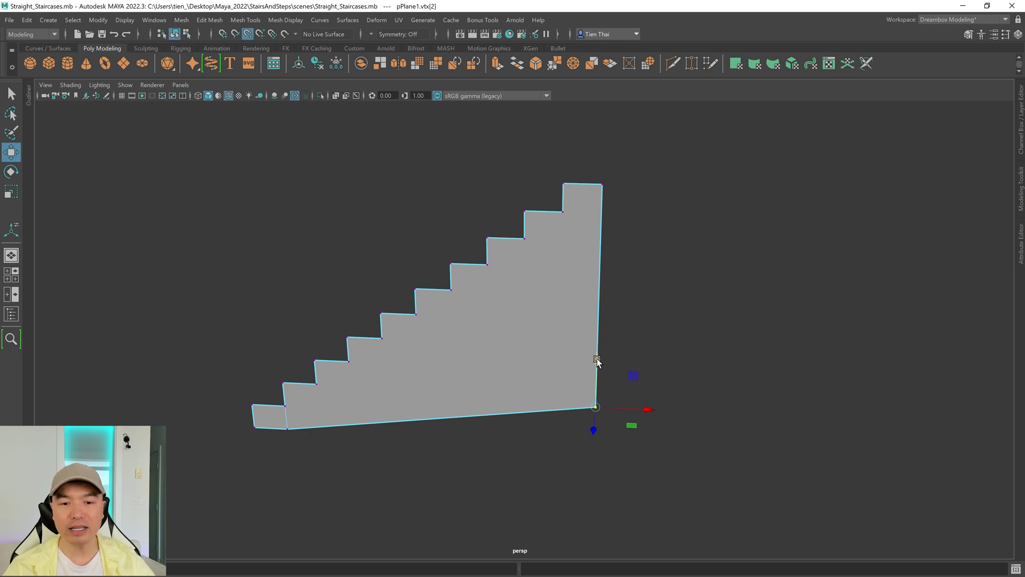
{"action": "left_click_drag", "start_coordinate": [598, 362], "coordinate": [610, 244]}
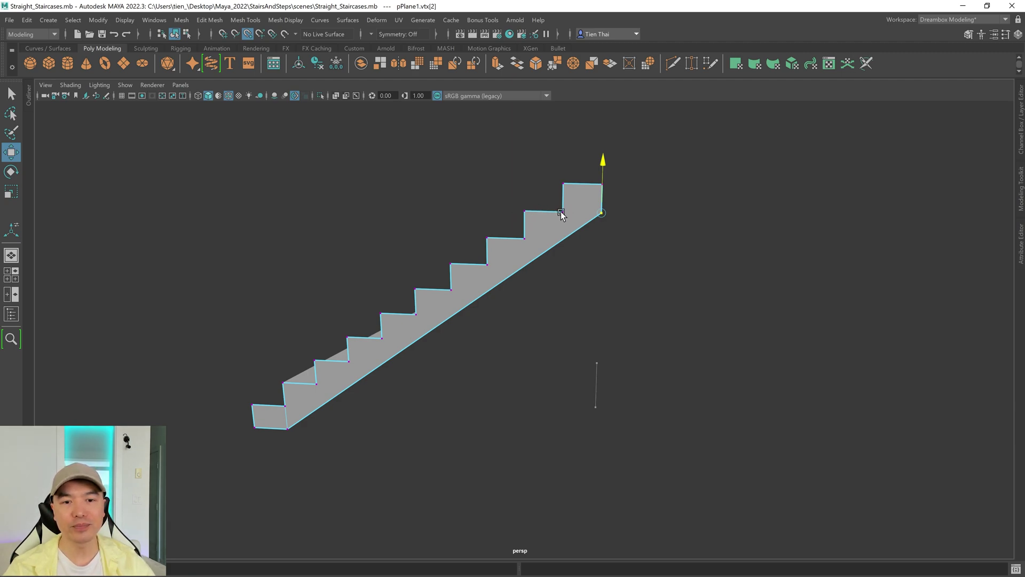
- Extrude the entire stringer profile sideways by about 0.24 to give it thickness
{"action": "left_click_drag", "start_coordinate": [561, 214], "coordinate": [524, 329], "text": "alt"}
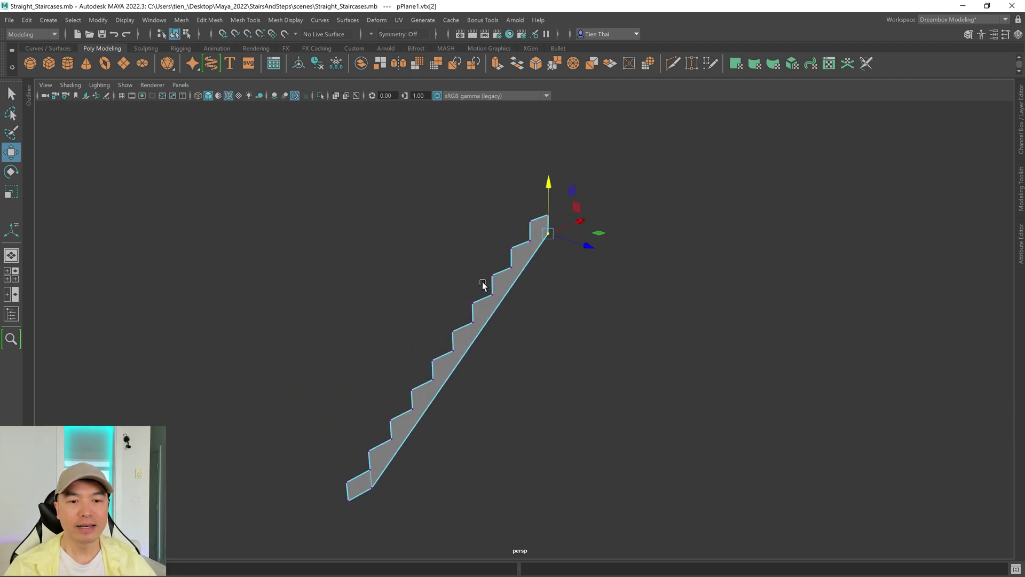
{"action": "right_click_drag", "start_coordinate": [483, 285], "coordinate": [536, 264]}
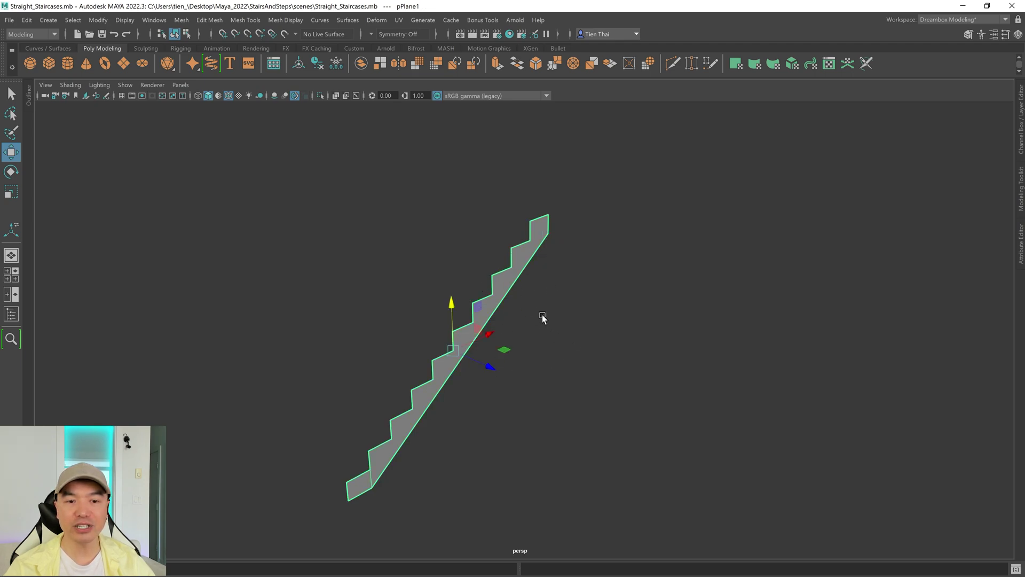
{"action": "scroll", "coordinate": [542, 318], "scroll_direction": "down", "scroll_amount": 3}
{"action": "scroll", "coordinate": [556, 311], "scroll_direction": "down", "scroll_amount": 1}
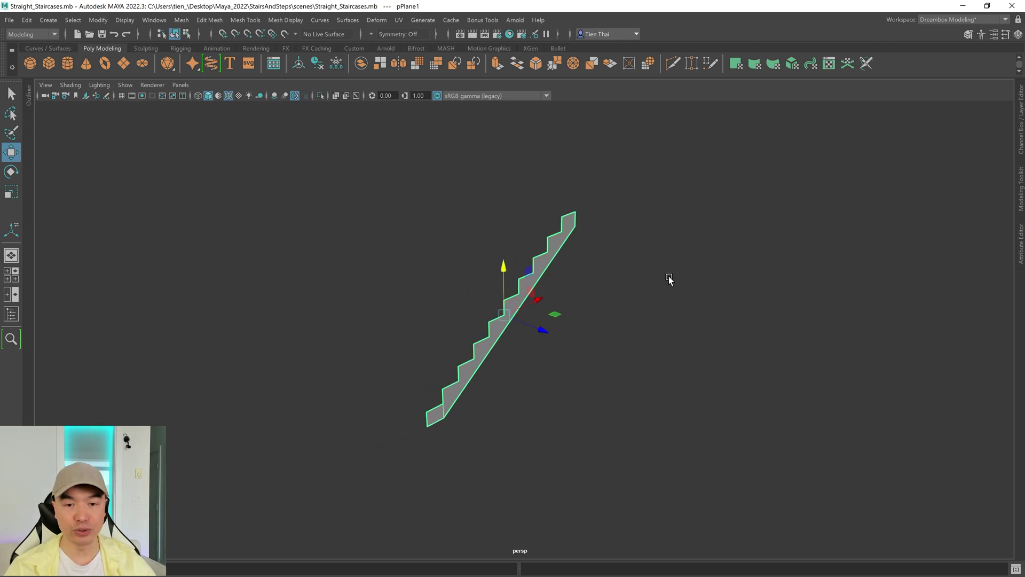
{"action": "right_click_drag", "start_coordinate": [671, 251], "coordinate": [657, 284], "text": "shift"}
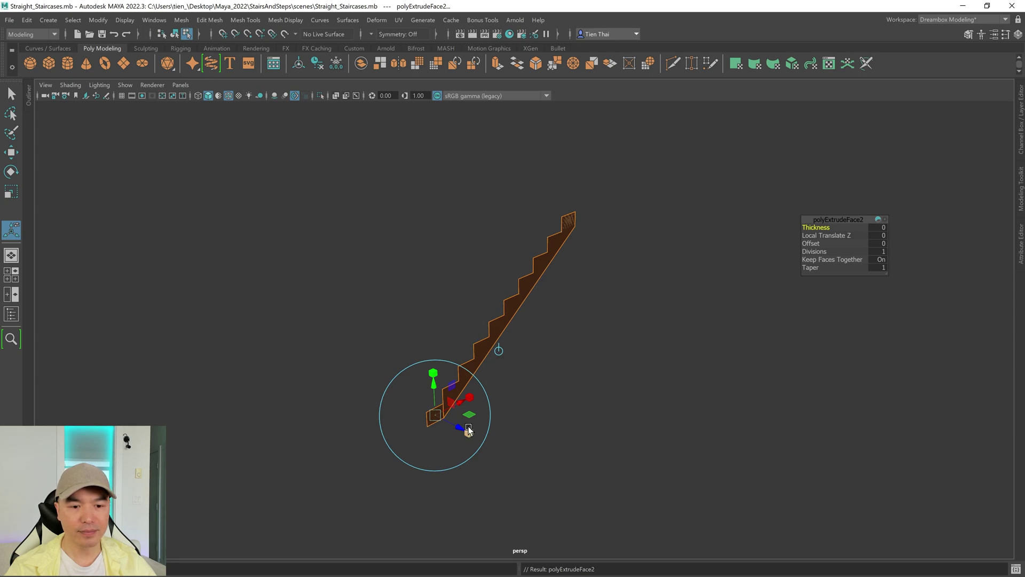
{"action": "left_click_drag", "start_coordinate": [469, 430], "coordinate": [497, 441]}
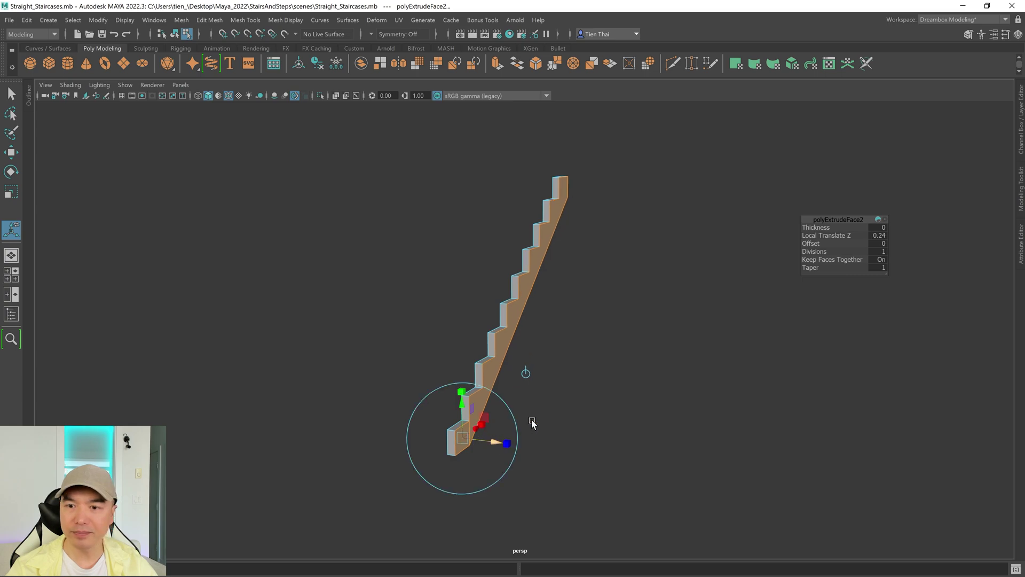
- Set the stringer extrusion's Local Translate Z to 0.25 and return to object selection
{"action": "left_click", "coordinate": [876, 235]}
{"action": "type", "text": ".25"}
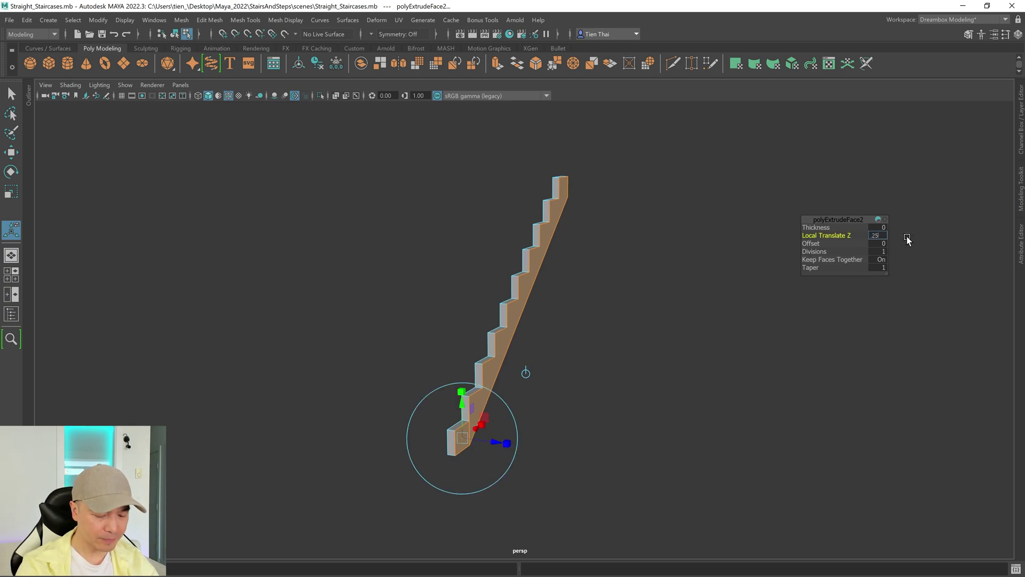
{"action": "type", "text": ".25"}
{"action": "key", "text": "Return"}
{"action": "left_click_drag", "start_coordinate": [595, 283], "coordinate": [564, 296], "text": "alt"}
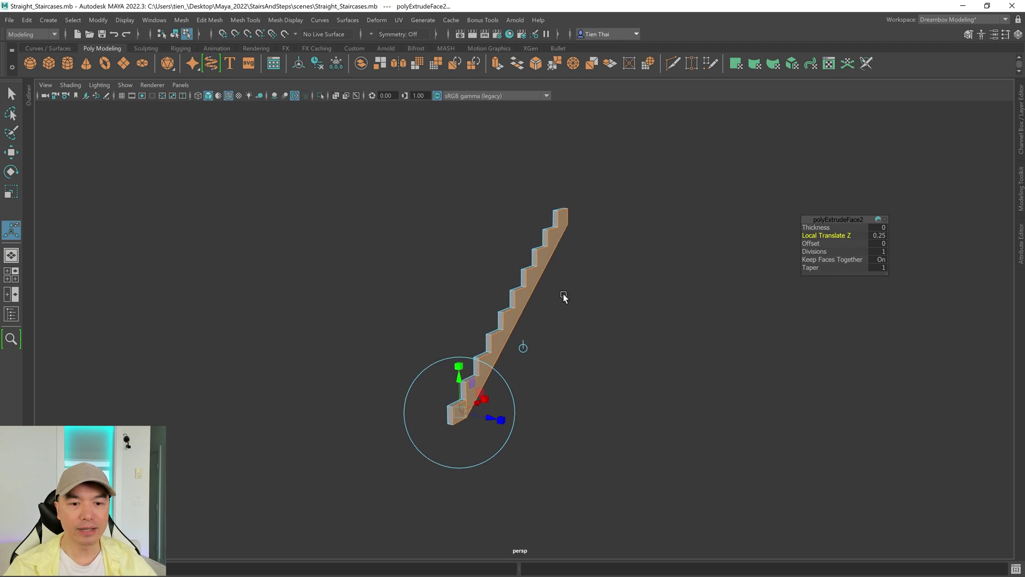
{"action": "key", "text": "q"}
{"action": "right_click_drag", "start_coordinate": [513, 252], "coordinate": [638, 223]}
{"action": "left_click_drag", "start_coordinate": [589, 272], "coordinate": [689, 264], "text": "alt"}
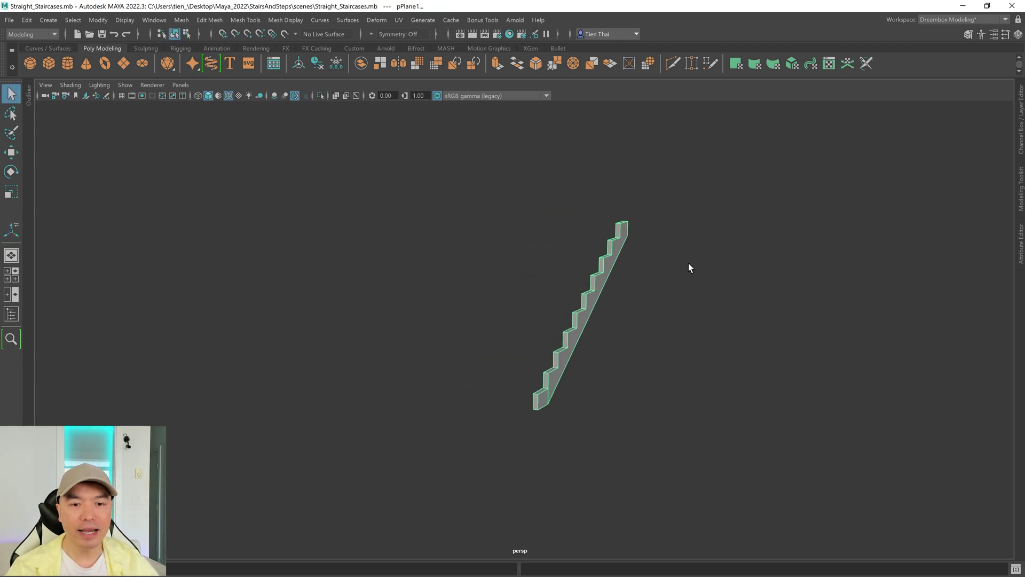
- Duplicate the stepped stringer and move the copy straight sideways, leaving a parallel gap between the two for the treads
{"action": "left_click_drag", "start_coordinate": [611, 309], "coordinate": [566, 315], "text": "alt"}
{"action": "key", "text": "ctrl+d"}
{"action": "key", "text": "w"}
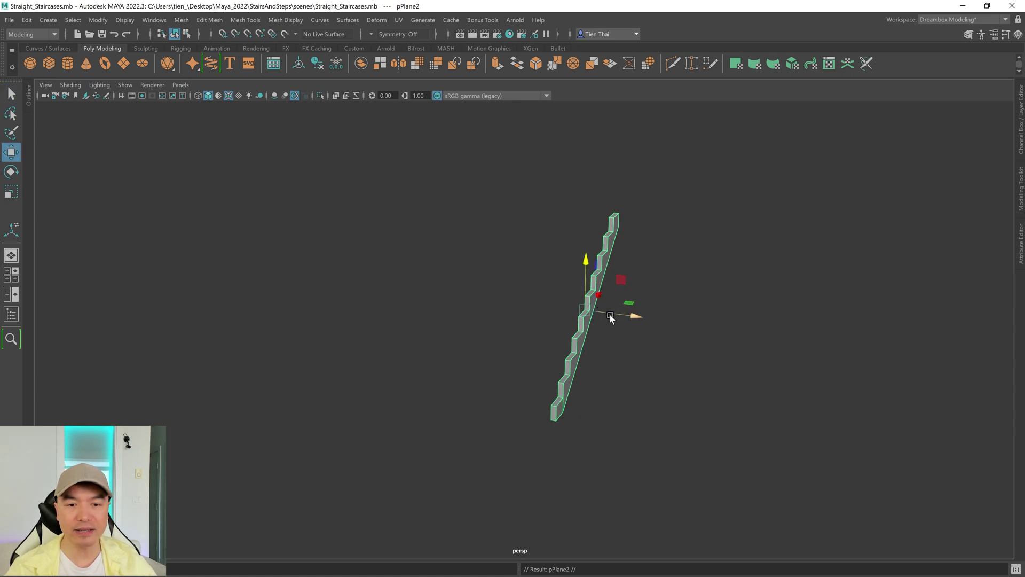
{"action": "left_click_drag", "start_coordinate": [635, 315], "coordinate": [564, 325]}
{"action": "scroll", "coordinate": [565, 326], "scroll_direction": "up", "scroll_amount": 3}
{"action": "middle_click_drag", "start_coordinate": [565, 332], "coordinate": [545, 316], "text": "alt"}
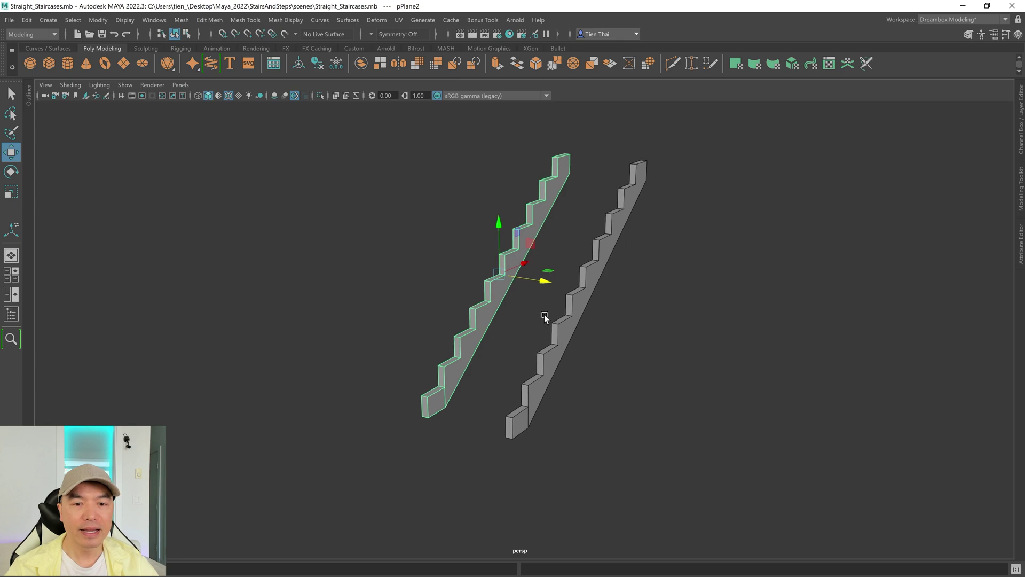
{"action": "left_click_drag", "start_coordinate": [550, 283], "coordinate": [558, 314]}
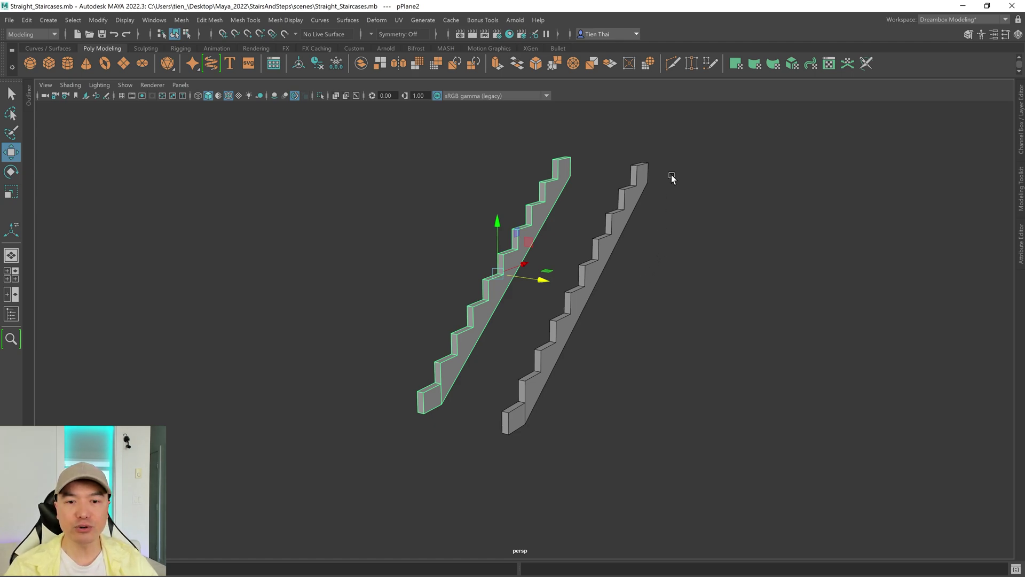
{"action": "left_click_drag", "start_coordinate": [605, 267], "coordinate": [607, 270], "text": "alt"}
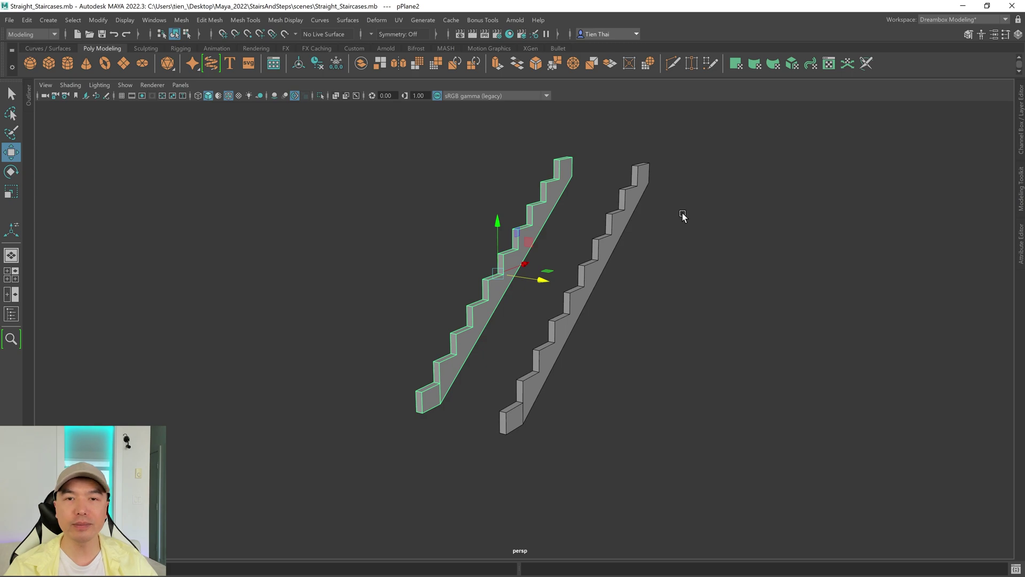
{"action": "left_click_drag", "start_coordinate": [677, 213], "coordinate": [604, 251], "text": "alt"}
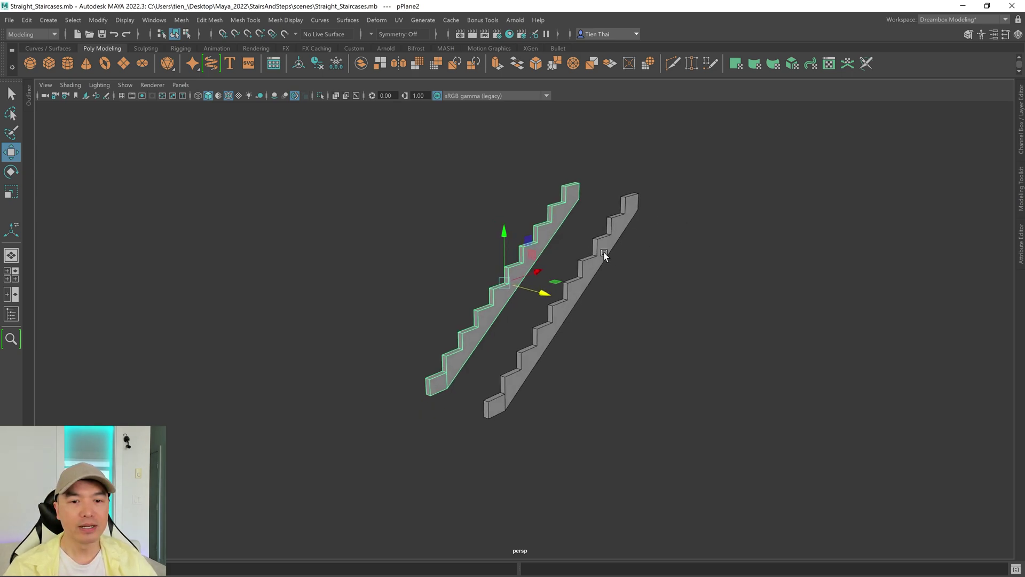
{"action": "left_click_drag", "start_coordinate": [542, 171], "coordinate": [545, 201]}
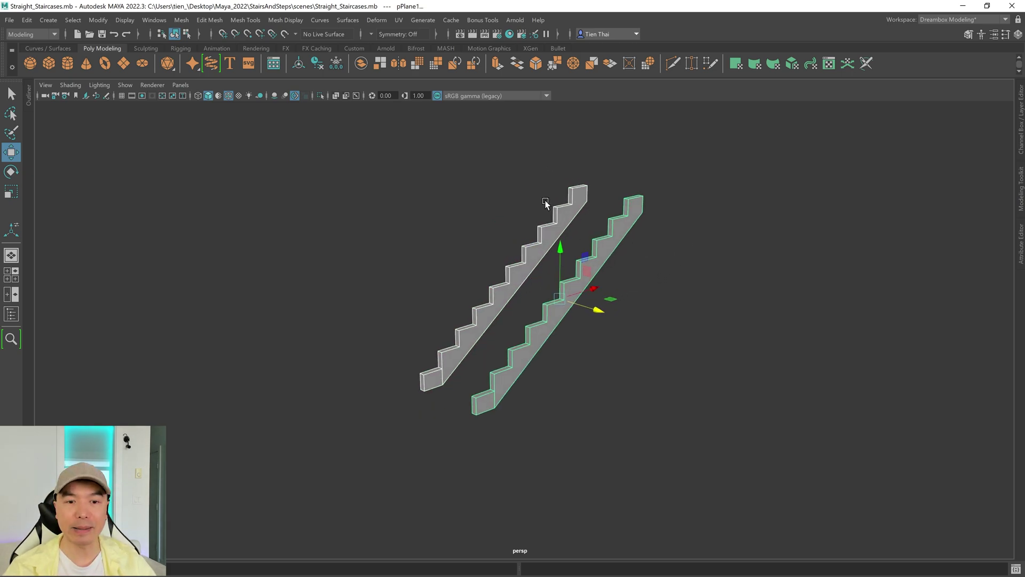
- Add a polygon cube, snap its pivot to its lower outer corner, and snap it onto the back corner of one stringer's lowest step
{"action": "left_click", "coordinate": [712, 248]}
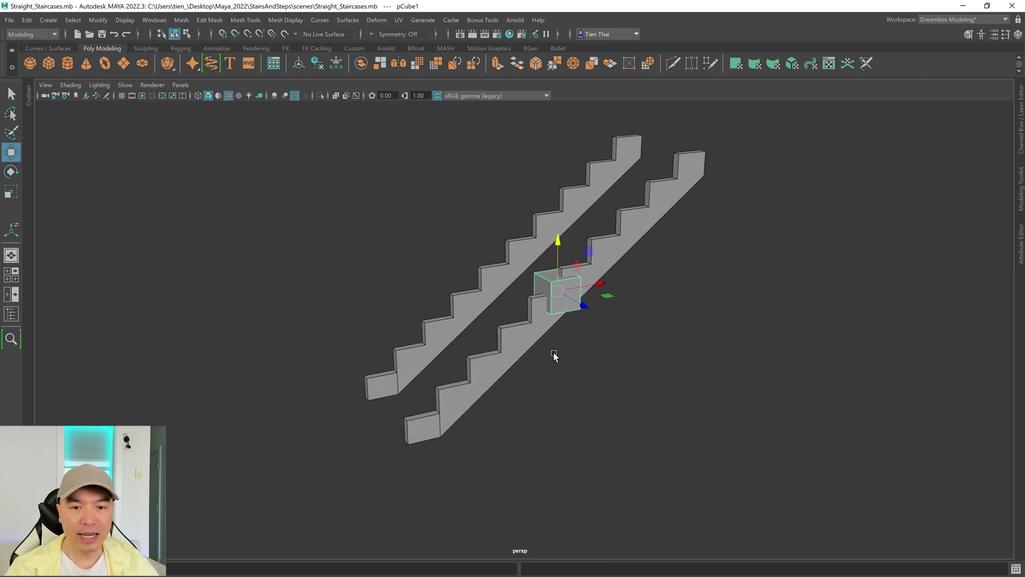
{"action": "scroll", "coordinate": [554, 355], "scroll_direction": "up", "scroll_amount": 3}
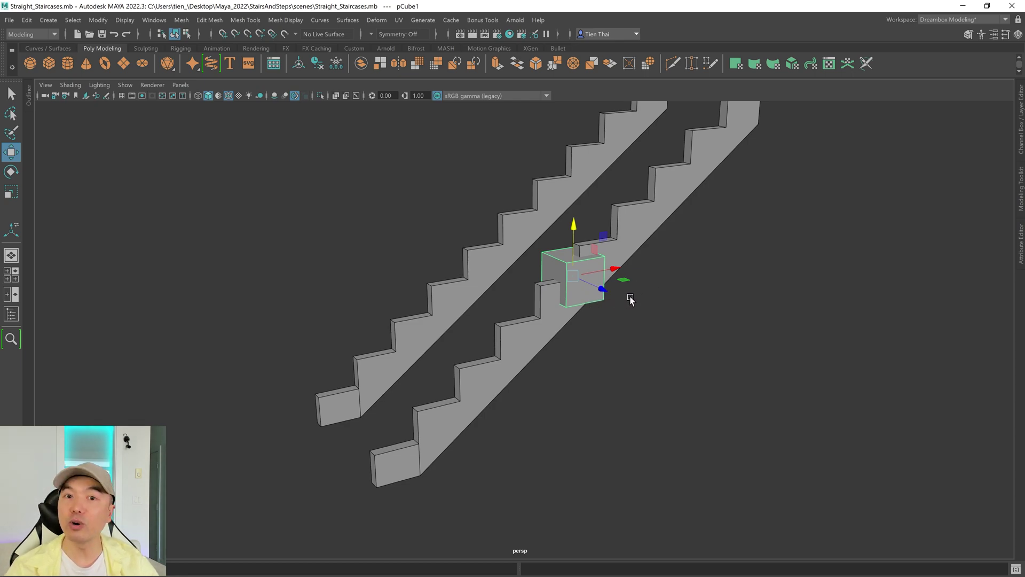
{"action": "key", "text": "d"}
{"action": "key", "text": "v"}
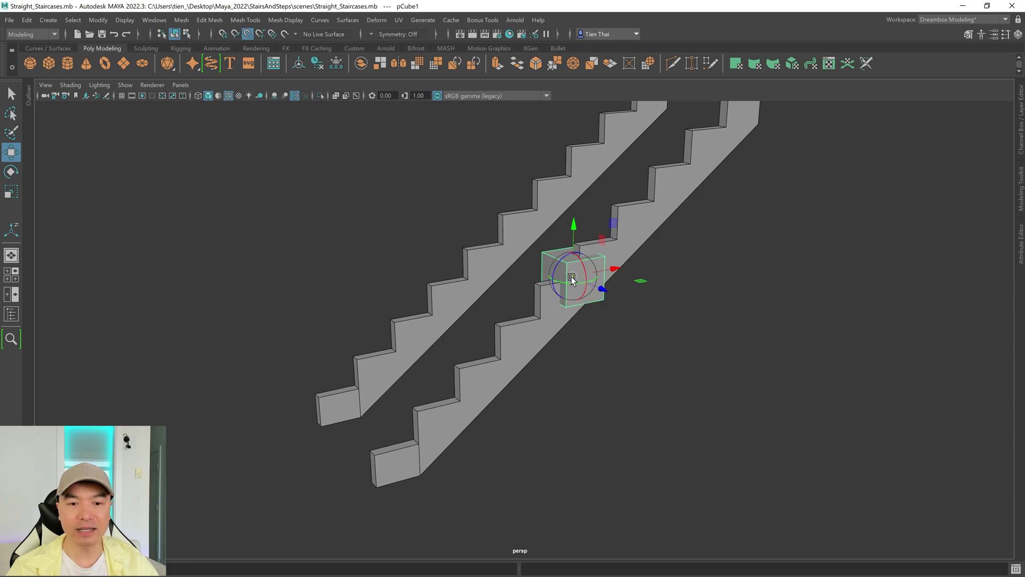
{"action": "left_click_drag", "start_coordinate": [573, 277], "coordinate": [607, 300]}
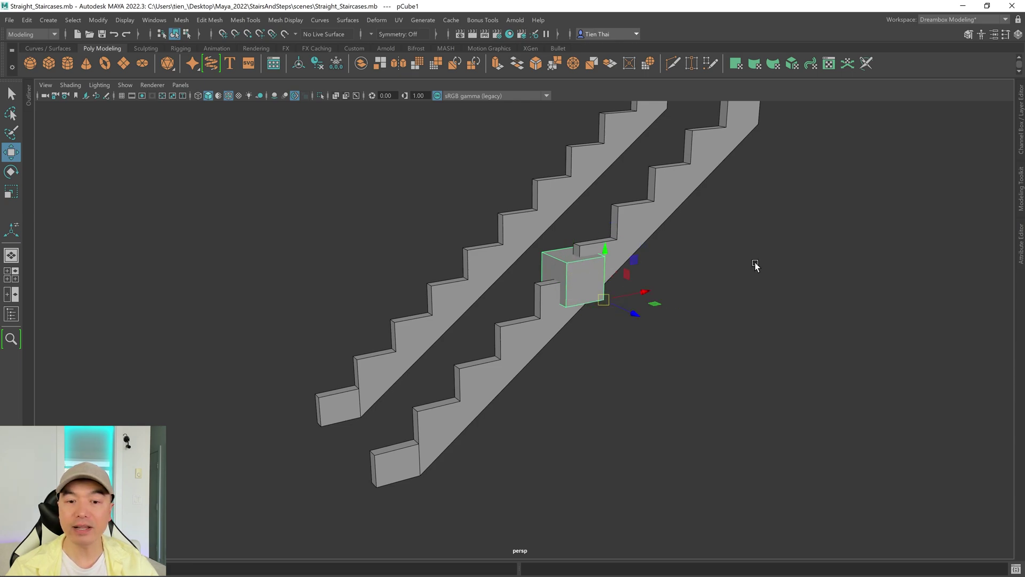
{"action": "middle_click_drag", "start_coordinate": [674, 341], "coordinate": [711, 297], "text": "alt"}
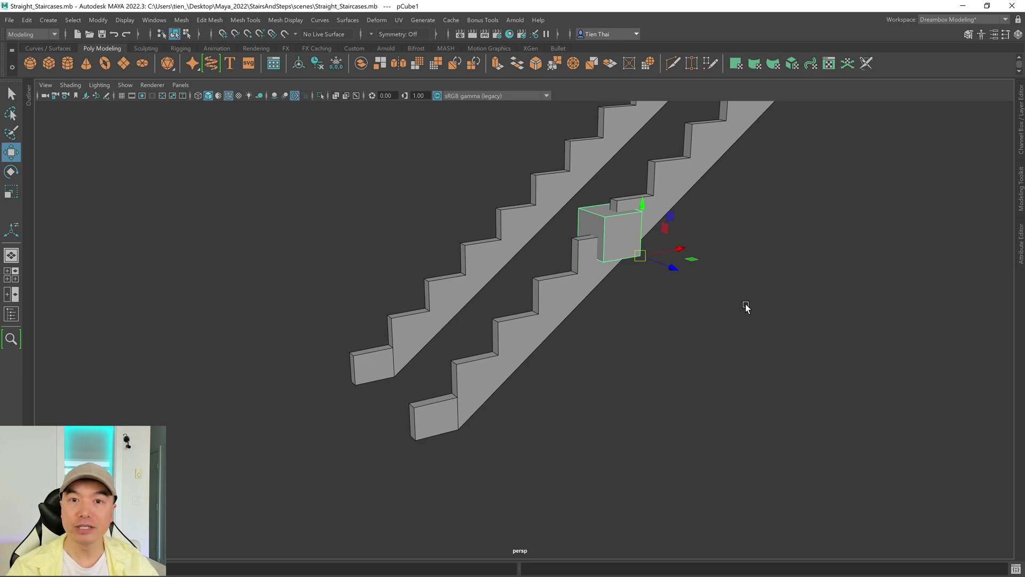
{"action": "left_click_drag", "start_coordinate": [641, 257], "coordinate": [650, 345]}
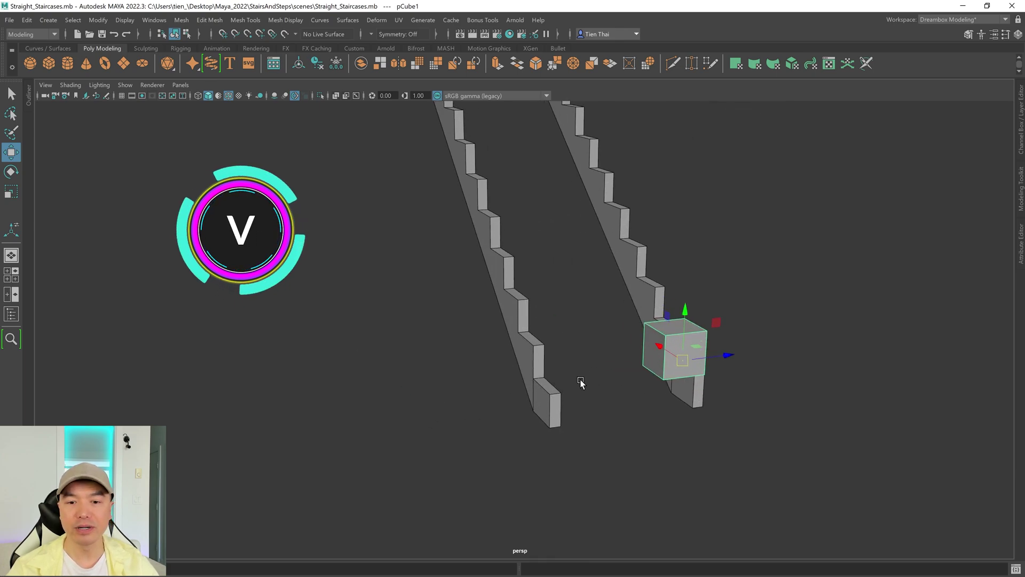
- Extend the cube's inward side face across the gap, snapping it flush with the opposite stringer's outer side, and return to object selection
{"action": "right_click_drag", "start_coordinate": [593, 315], "coordinate": [594, 303]}
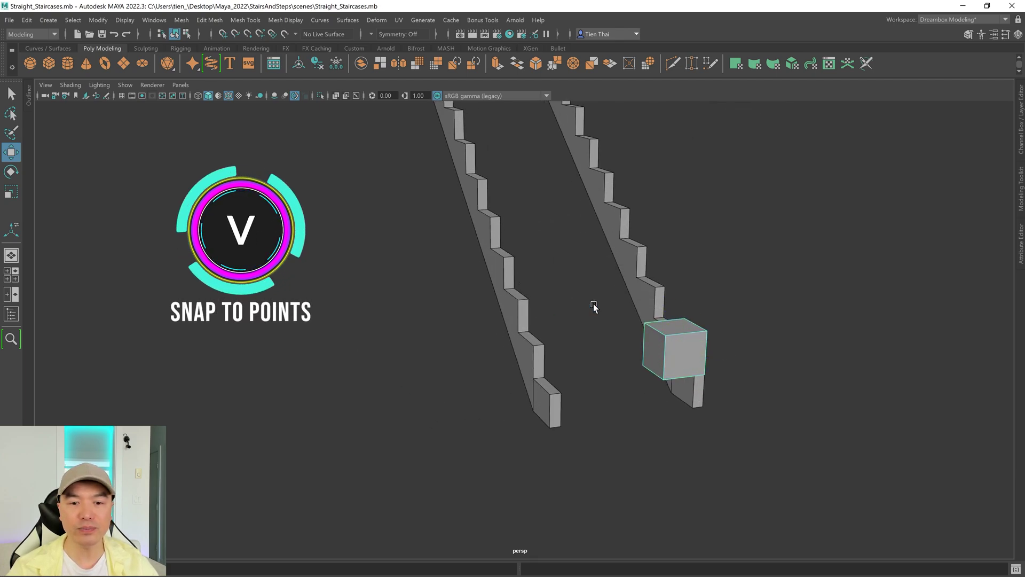
{"action": "left_click", "coordinate": [649, 353]}
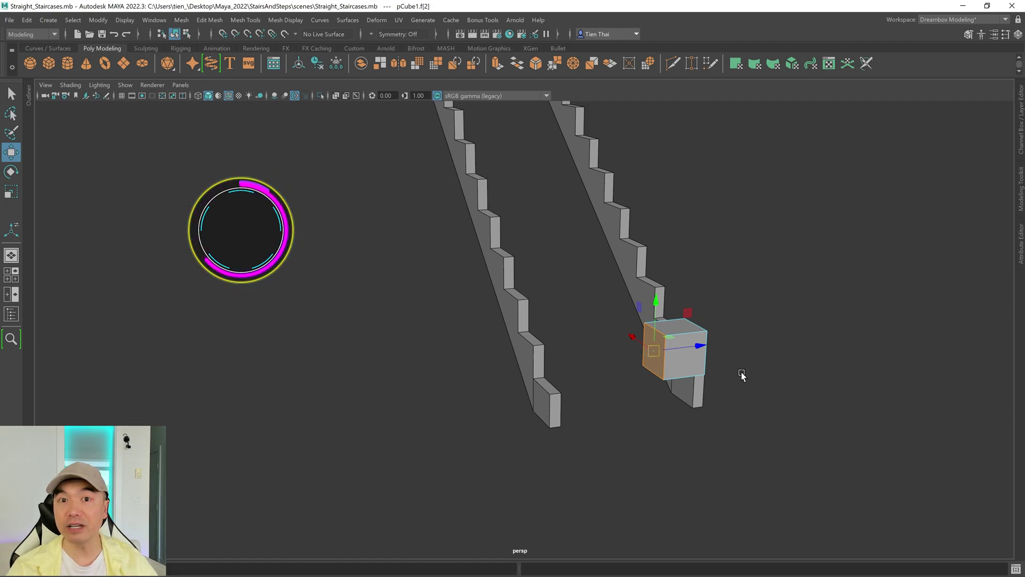
{"action": "key", "text": "v"}
{"action": "left_click_drag", "start_coordinate": [706, 348], "coordinate": [536, 387]}
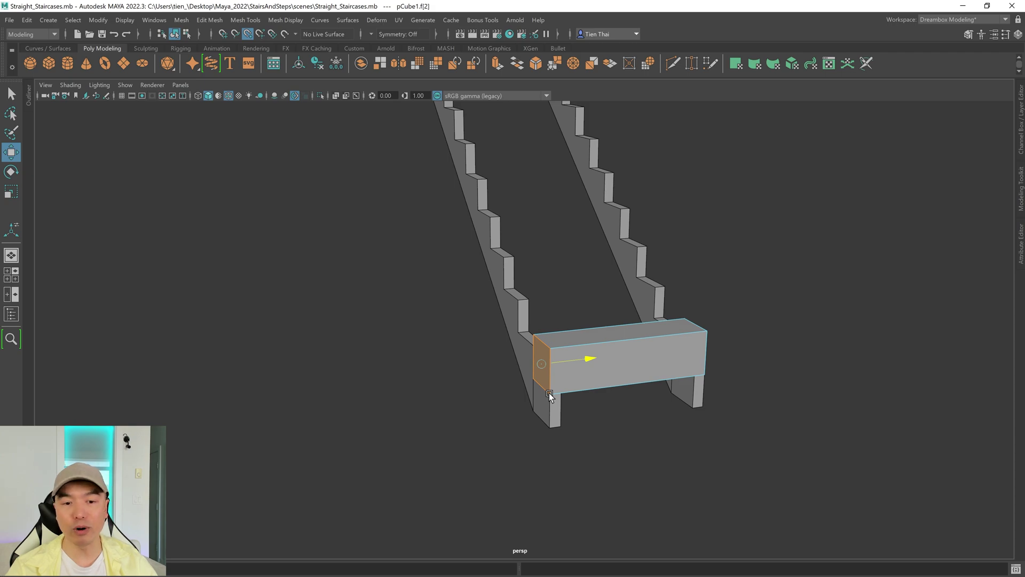
{"action": "left_click_drag", "start_coordinate": [627, 407], "coordinate": [575, 410], "text": "alt"}
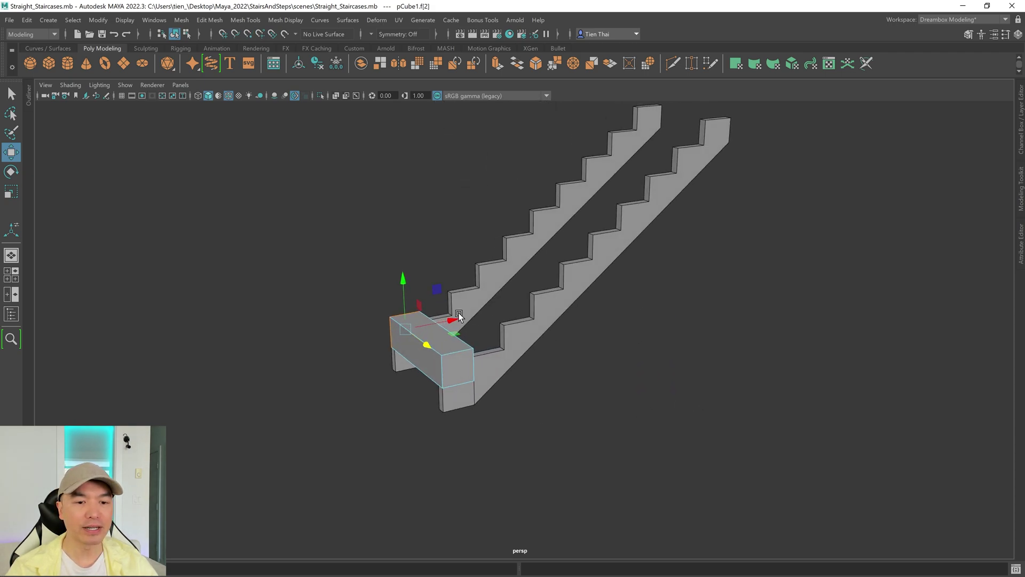
{"action": "right_click_drag", "start_coordinate": [383, 243], "coordinate": [431, 210]}
- Scale the block down vertically into a thin tread resting on the lowest step of both stringers
{"action": "scroll", "coordinate": [437, 278], "scroll_direction": "up", "scroll_amount": 5}
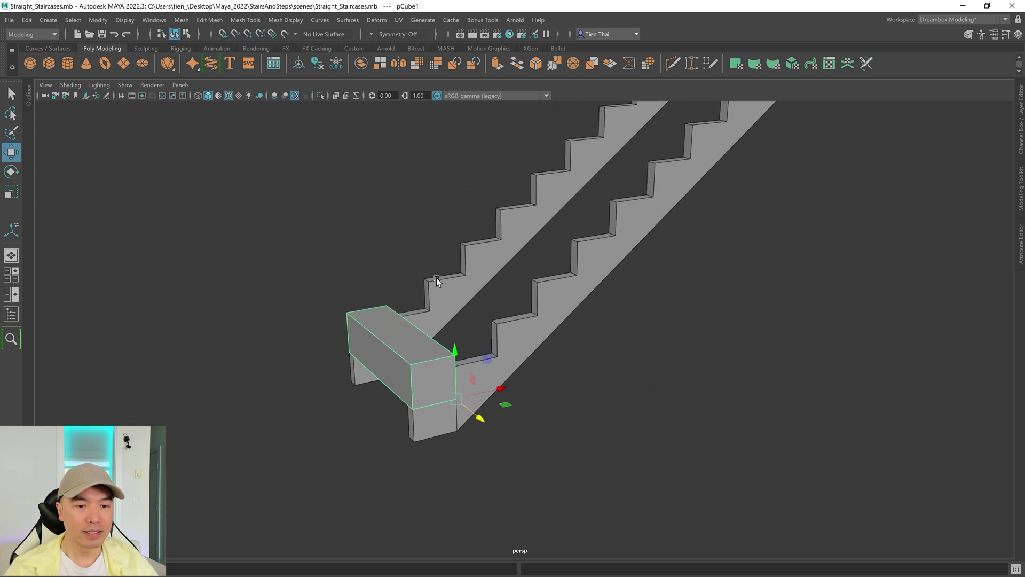
{"action": "key", "text": "r"}
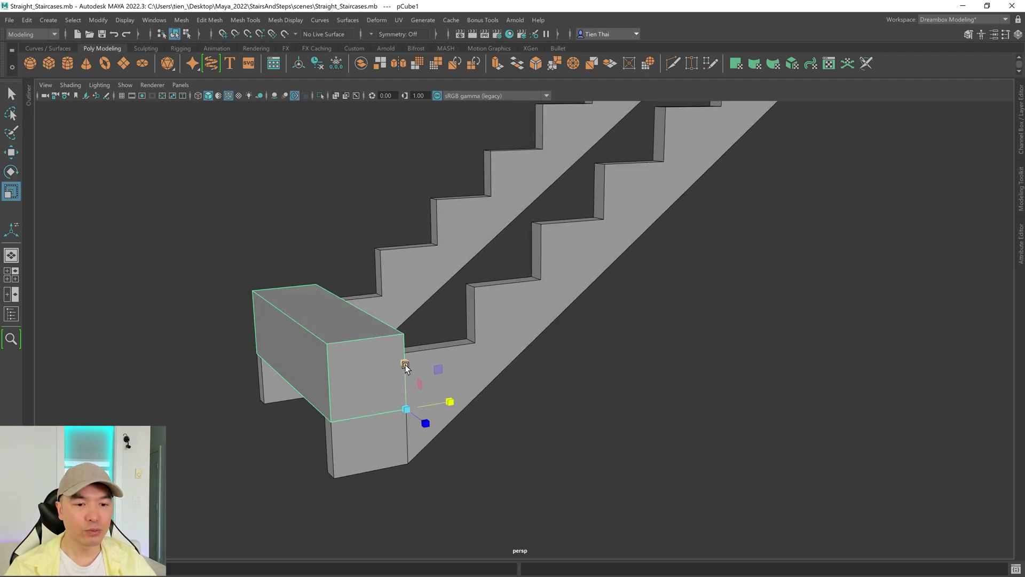
{"action": "left_click_drag", "start_coordinate": [406, 365], "coordinate": [436, 350]}
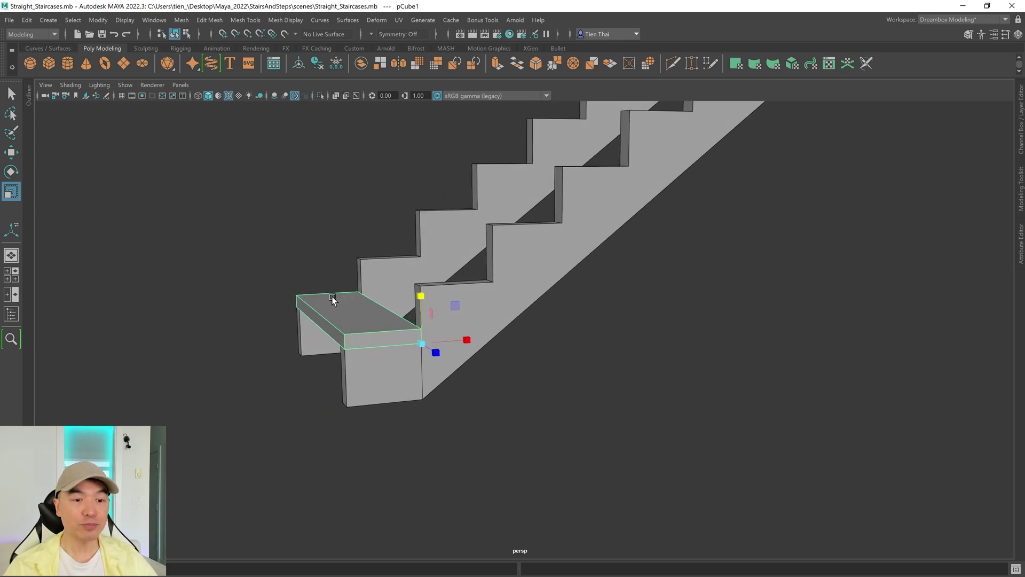
- Move the tread's front face slightly forward so it overhangs the stringers, and return to object selection
{"action": "scroll", "coordinate": [339, 298], "scroll_direction": "down", "scroll_amount": 3}
{"action": "middle_click_drag", "start_coordinate": [429, 315], "coordinate": [408, 323], "text": "alt"}
{"action": "scroll", "coordinate": [402, 327], "scroll_direction": "up", "scroll_amount": 3}
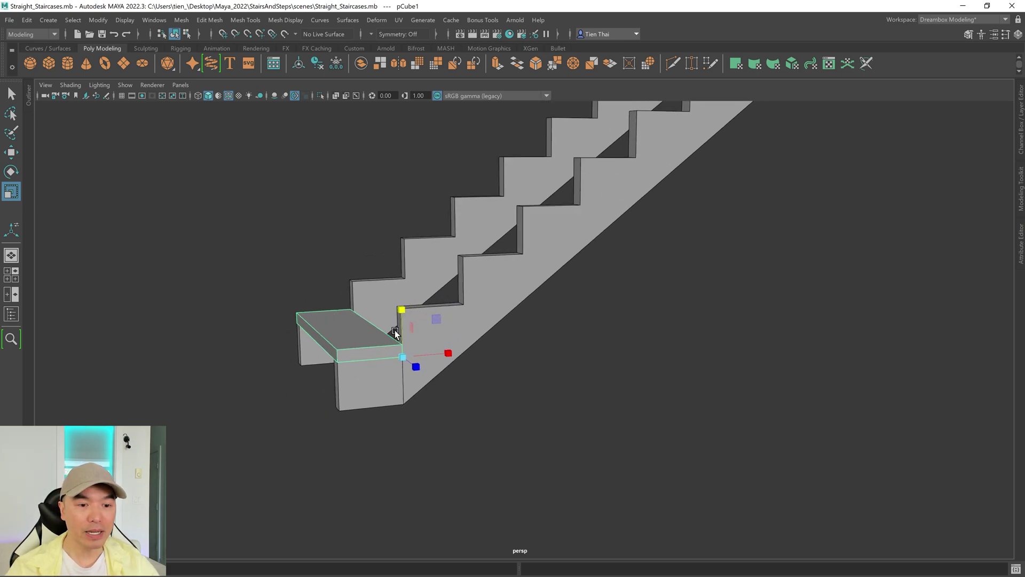
{"action": "left_click_drag", "start_coordinate": [387, 331], "coordinate": [412, 319], "text": "alt"}
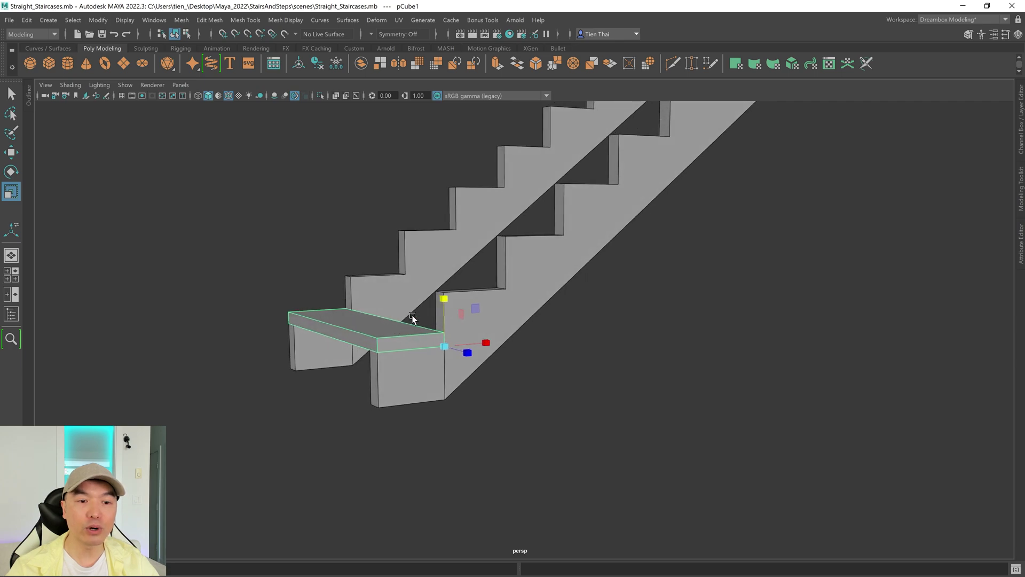
{"action": "middle_click_drag", "start_coordinate": [413, 317], "coordinate": [382, 347], "text": "alt"}
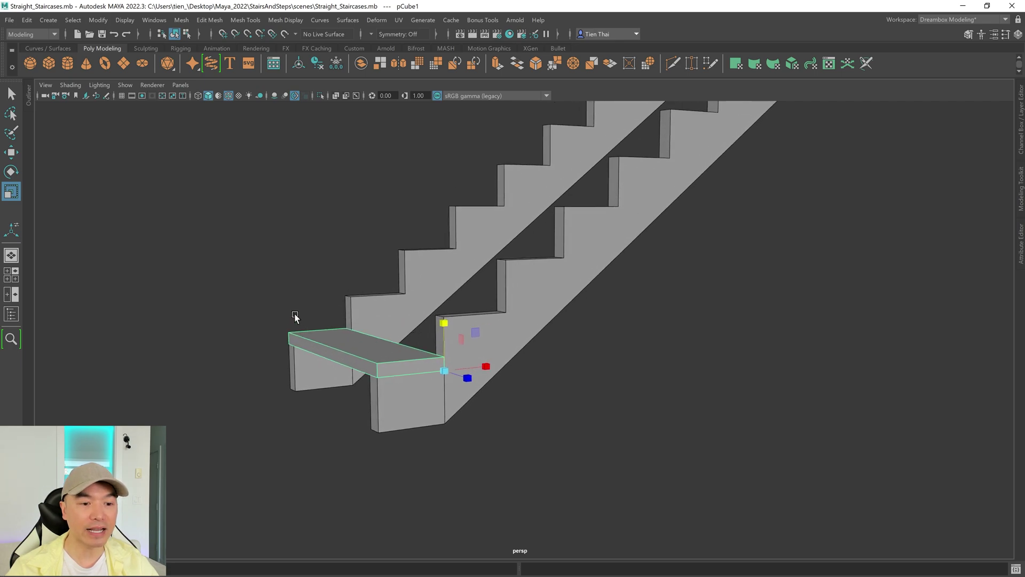
{"action": "right_click_drag", "start_coordinate": [291, 282], "coordinate": [291, 307]}
{"action": "left_click", "coordinate": [318, 350]}
{"action": "key", "text": "w"}
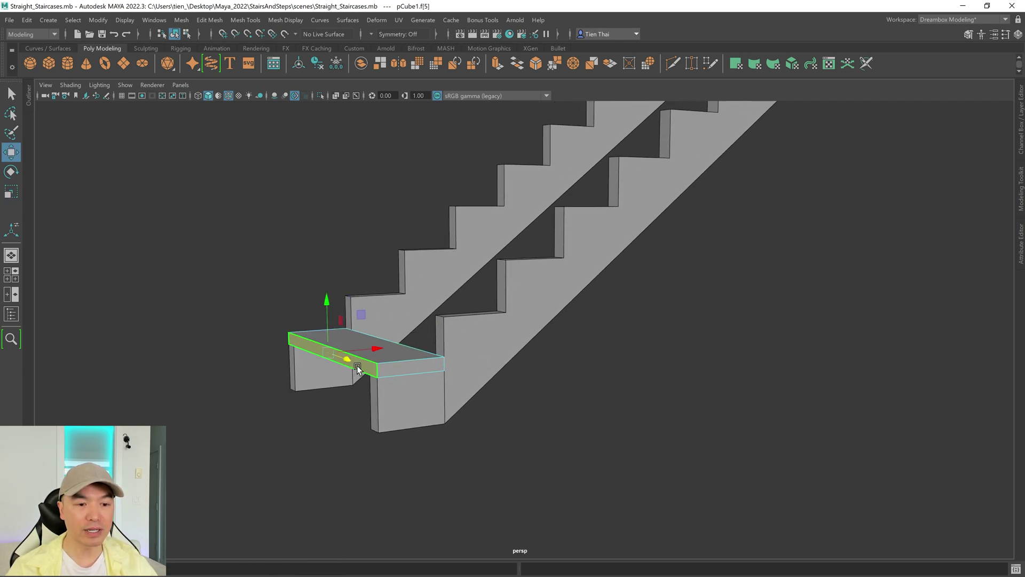
{"action": "left_click", "coordinate": [357, 365]}
{"action": "left_click_drag", "start_coordinate": [377, 350], "coordinate": [371, 351]}
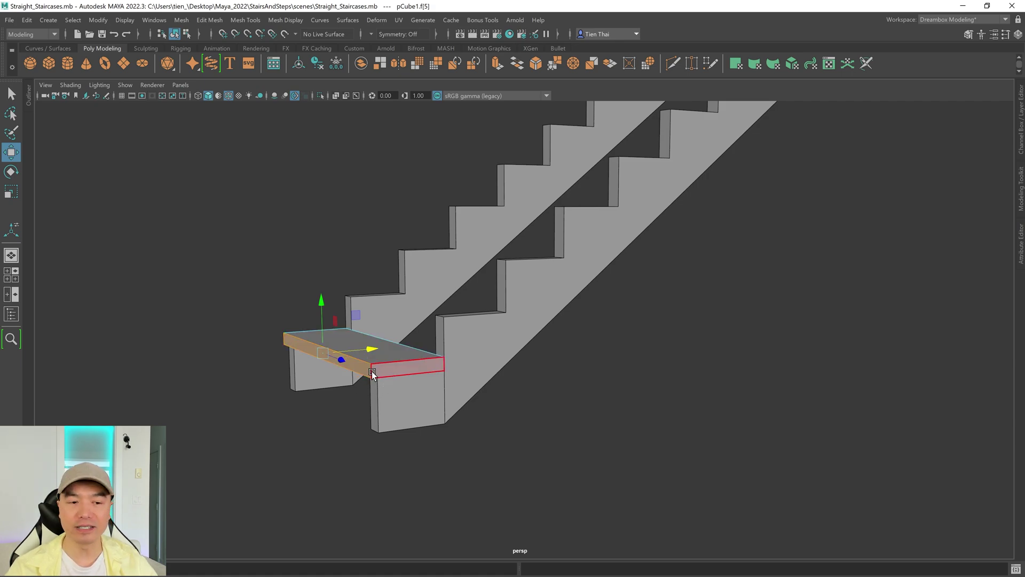
{"action": "left_click_drag", "start_coordinate": [368, 359], "coordinate": [275, 324], "text": "alt"}
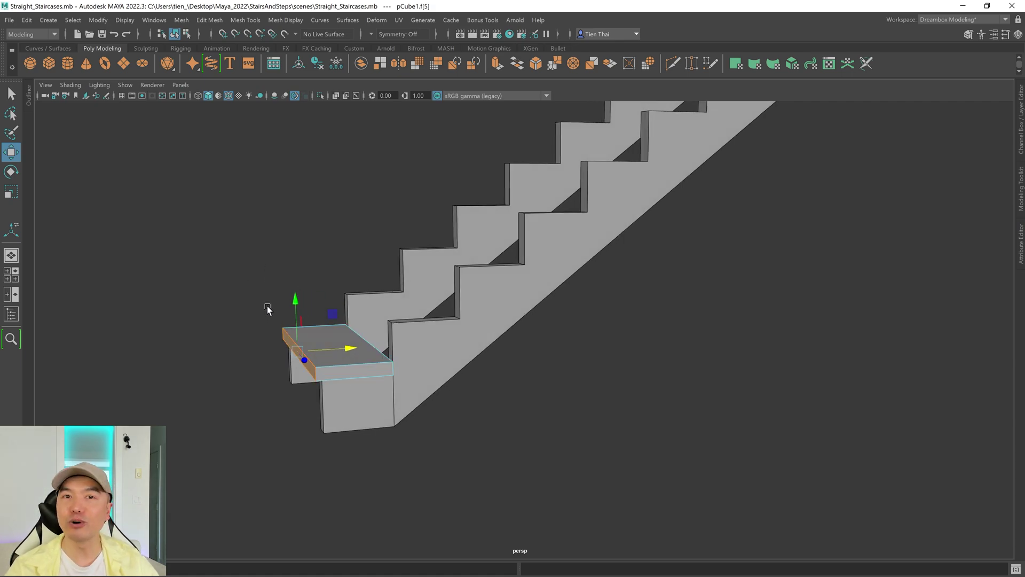
{"action": "left_click_drag", "start_coordinate": [268, 309], "coordinate": [274, 314], "text": "alt"}
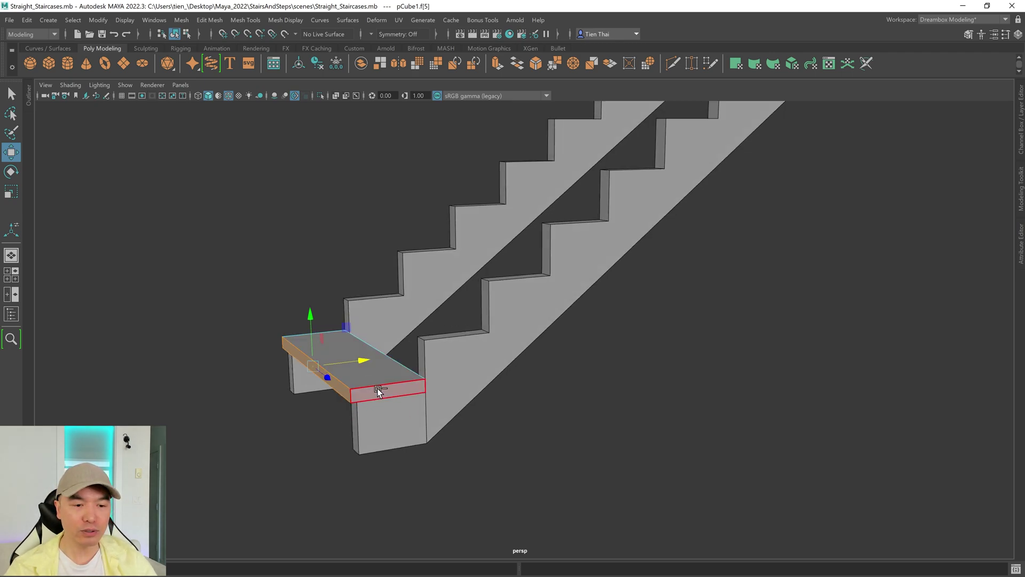
{"action": "left_click_drag", "start_coordinate": [377, 389], "coordinate": [377, 391], "text": "alt"}
{"action": "key", "text": "q"}
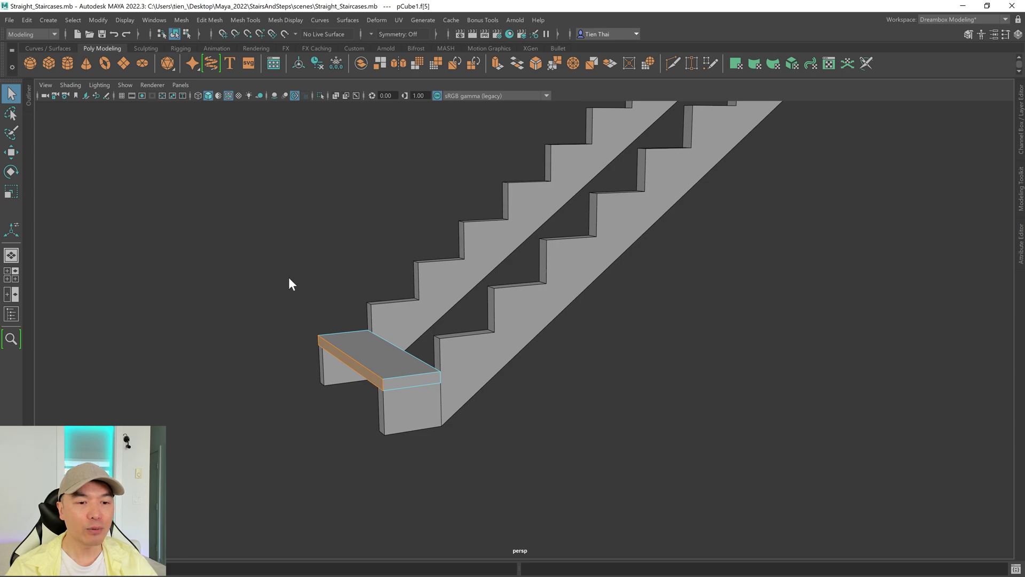
{"action": "right_click_drag", "start_coordinate": [288, 277], "coordinate": [348, 252]}
- Duplicate the tread and snap the copy by its pivot corner onto the back corner of the second step
{"action": "key", "text": "w"}
{"action": "left_click_drag", "start_coordinate": [453, 360], "coordinate": [401, 358], "text": "alt"}
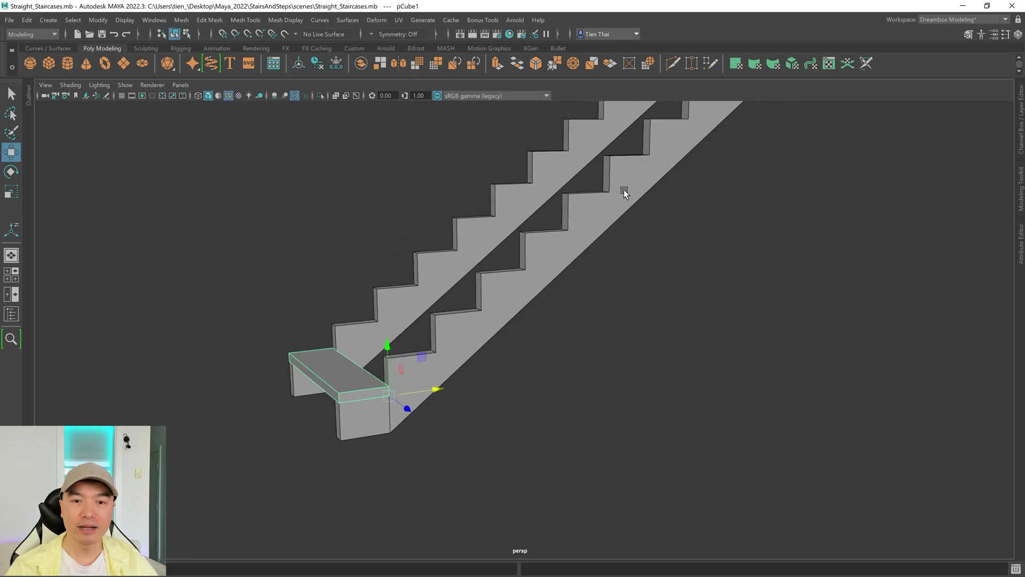
{"action": "middle_click_drag", "start_coordinate": [649, 219], "coordinate": [681, 240], "text": "alt"}
{"action": "scroll", "coordinate": [547, 313], "scroll_direction": "up", "scroll_amount": 2}
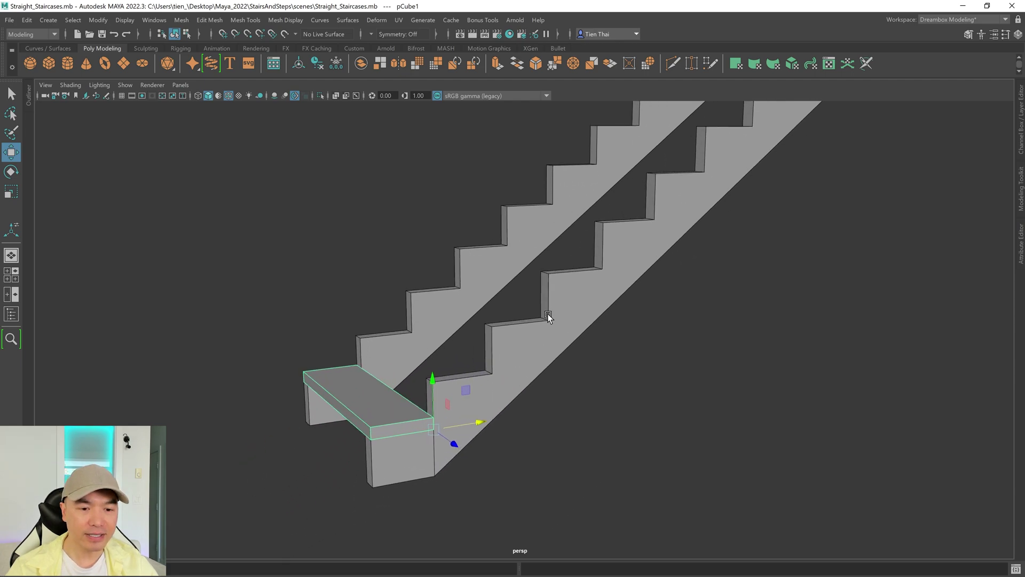
{"action": "mouse_move", "coordinate": [481, 364]}
{"action": "left_mouse_down", "text": "alt"}
{"action": "mouse_move", "coordinate": [504, 350]}
{"action": "mouse_move", "coordinate": [466, 355]}
{"action": "left_mouse_up", "text": "alt"}
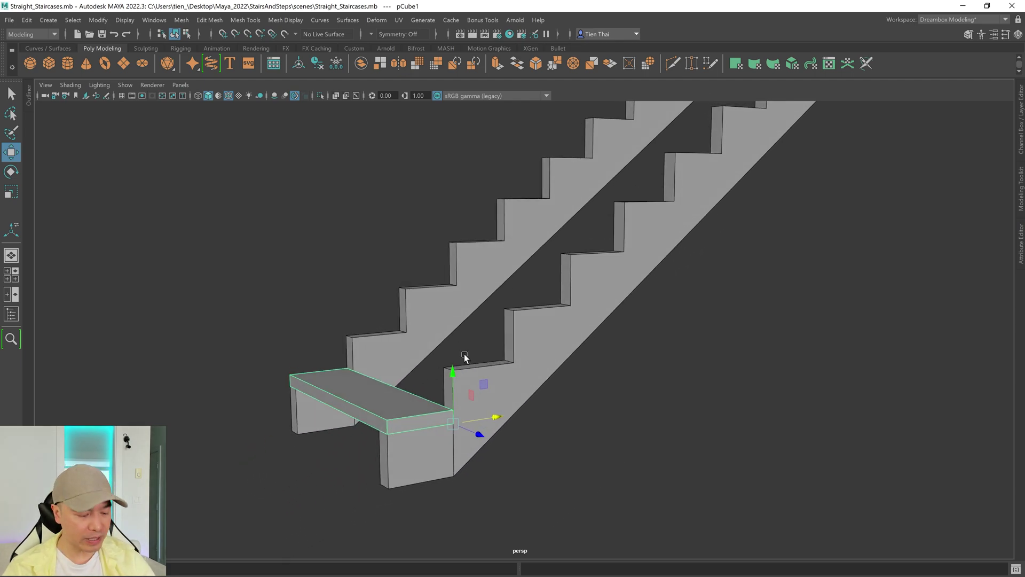
{"action": "key", "text": "ctrl+d"}
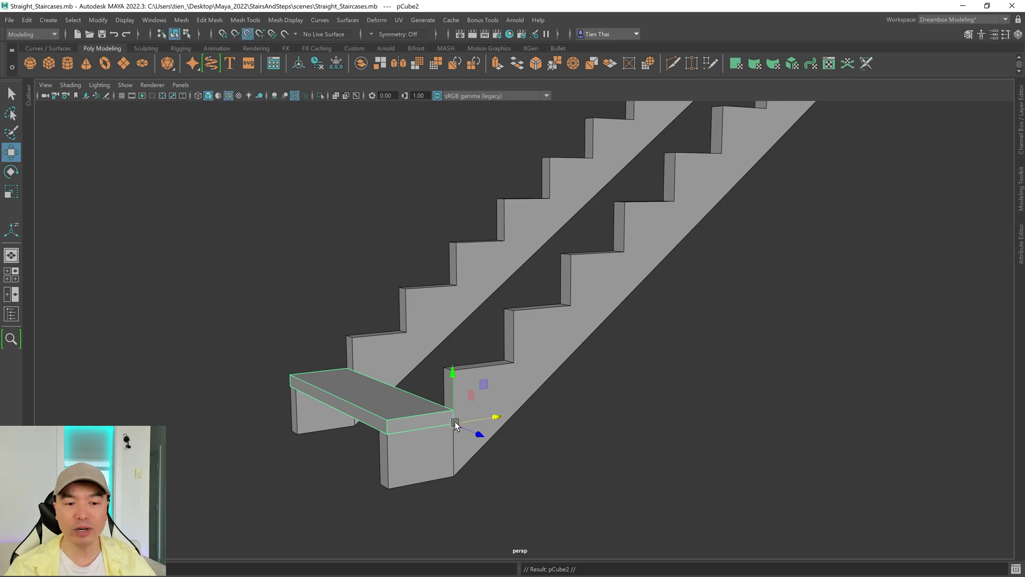
{"action": "left_click_drag", "start_coordinate": [454, 422], "coordinate": [514, 364]}
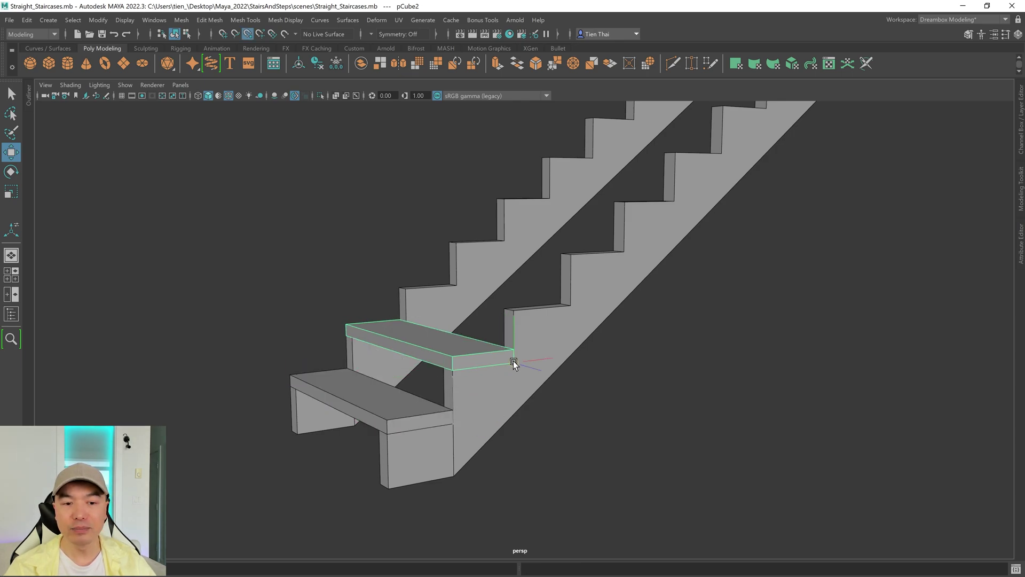
- Repeat Duplicate with Transform on the second tread eight times to place treads on all remaining steps up to the top
{"action": "middle_click_drag", "start_coordinate": [867, 282], "coordinate": [796, 378], "text": "alt"}
{"action": "right_click_drag", "start_coordinate": [796, 378], "coordinate": [563, 404], "text": "alt"}
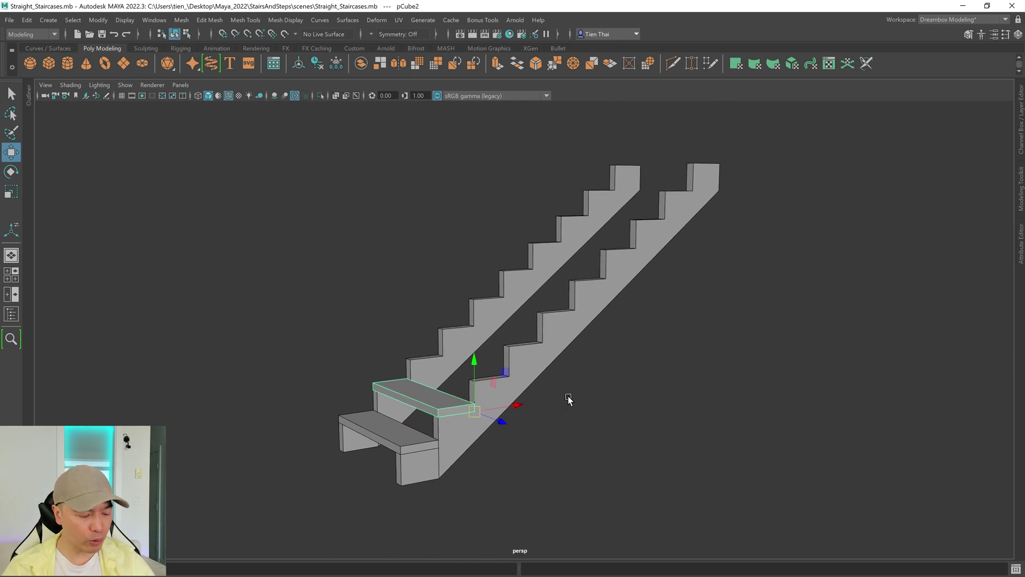
{"action": "key", "text": "shift+d"}
{"action": "key", "text": "shift+d"}
{"action": "key", "text": "shift+d"}
{"action": "key", "text": "shift+d"}
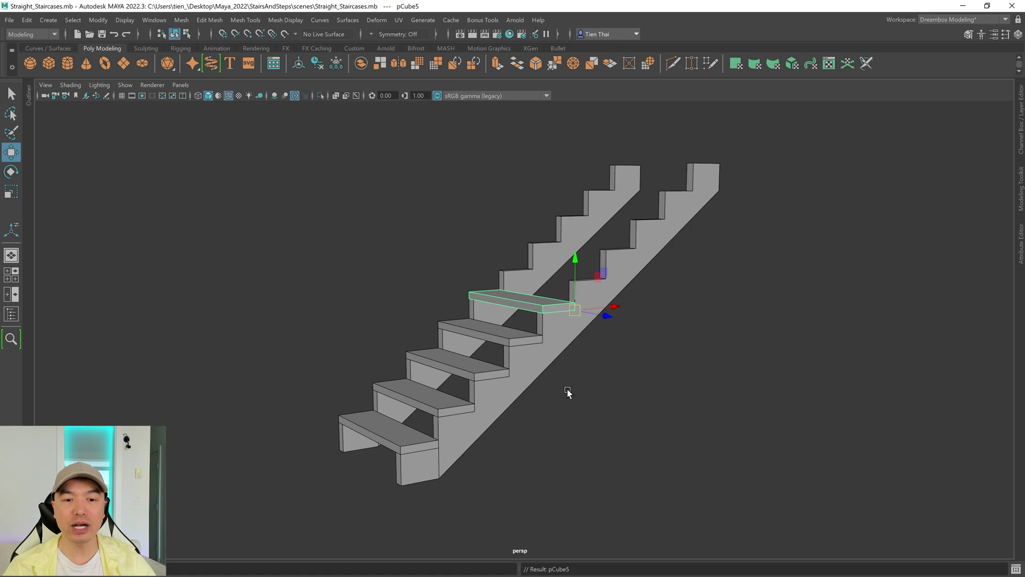
{"action": "key", "text": "shift+d"}
{"action": "key", "text": "shift+d"}
{"action": "key", "text": "shift+d"}
{"action": "key", "text": "shift+d"}
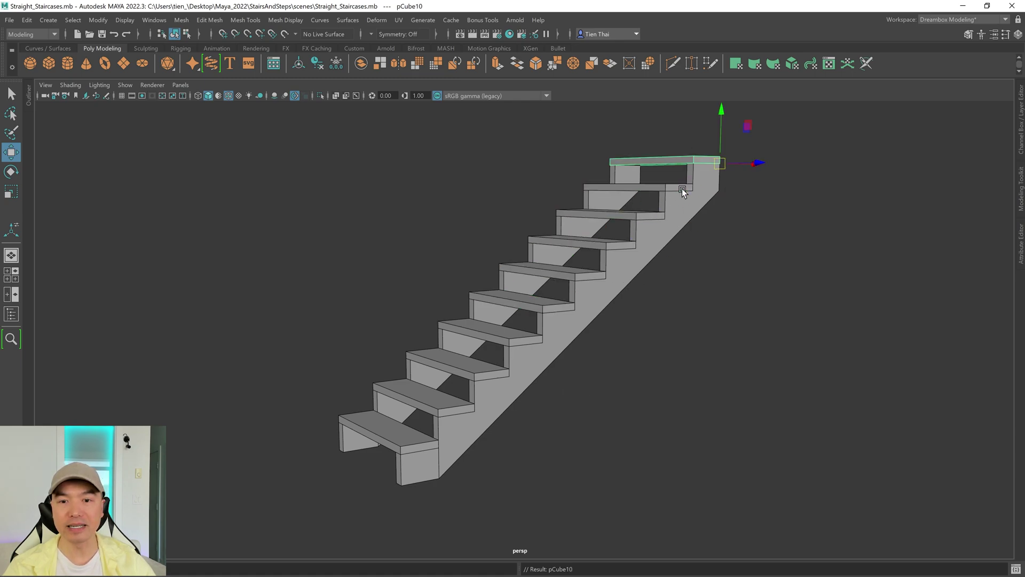
- Select both stringers and all the treads and combine them into a single mesh
{"action": "left_click_drag", "start_coordinate": [687, 200], "coordinate": [628, 256], "text": "alt"}
{"action": "key", "text": "q"}
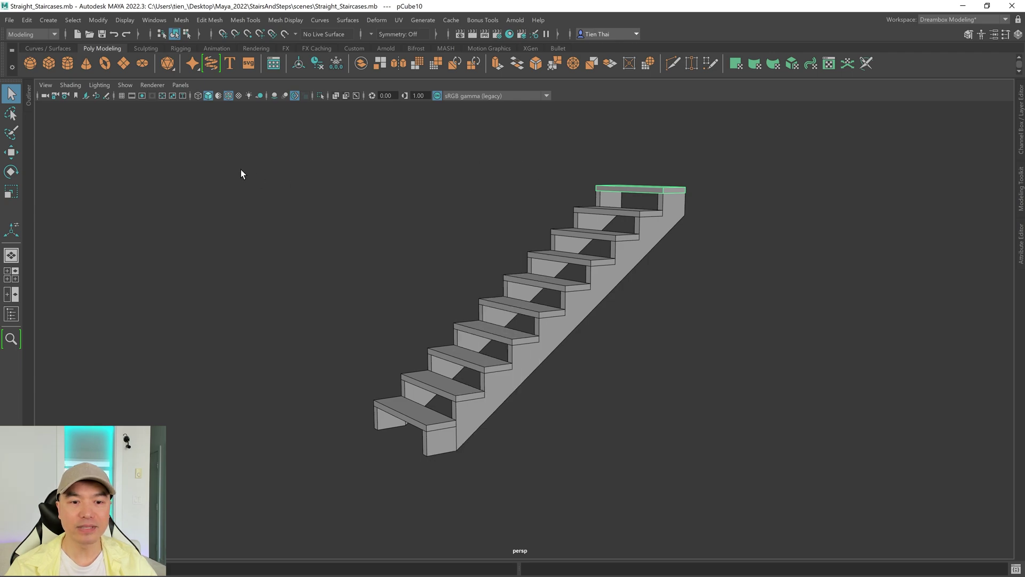
{"action": "left_click_drag", "start_coordinate": [241, 175], "coordinate": [860, 445]}
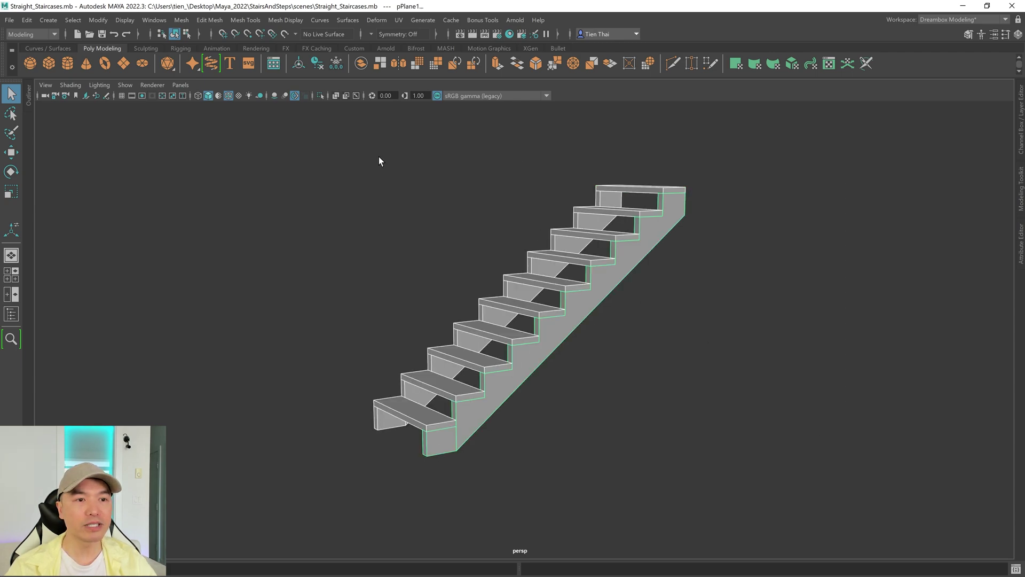
{"action": "left_click", "coordinate": [361, 63]}
{"action": "key", "text": "w"}
{"action": "scroll", "coordinate": [534, 224], "scroll_direction": "down", "scroll_amount": 2}
{"action": "left_click_drag", "start_coordinate": [590, 222], "coordinate": [552, 245], "text": "alt"}
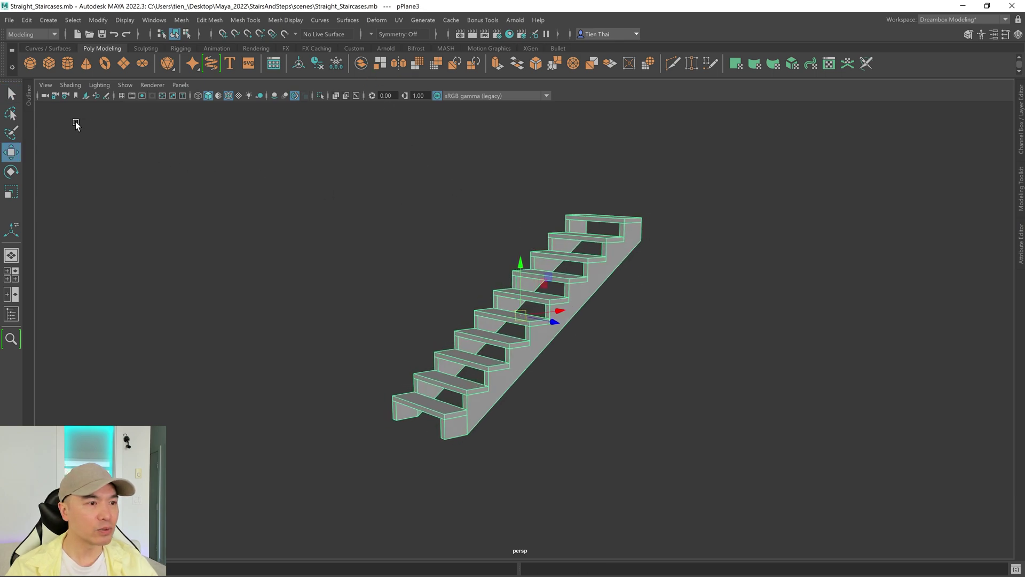
- Delete the combined mesh's construction history and rename it Sringer_Staircase
{"action": "left_click", "coordinate": [30, 98]}
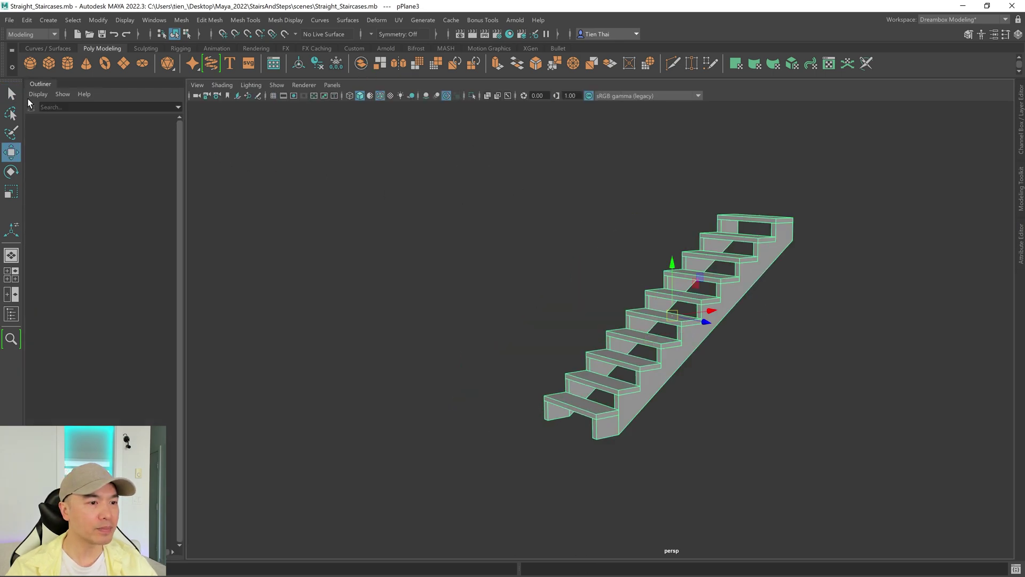
{"action": "left_click", "coordinate": [319, 64]}
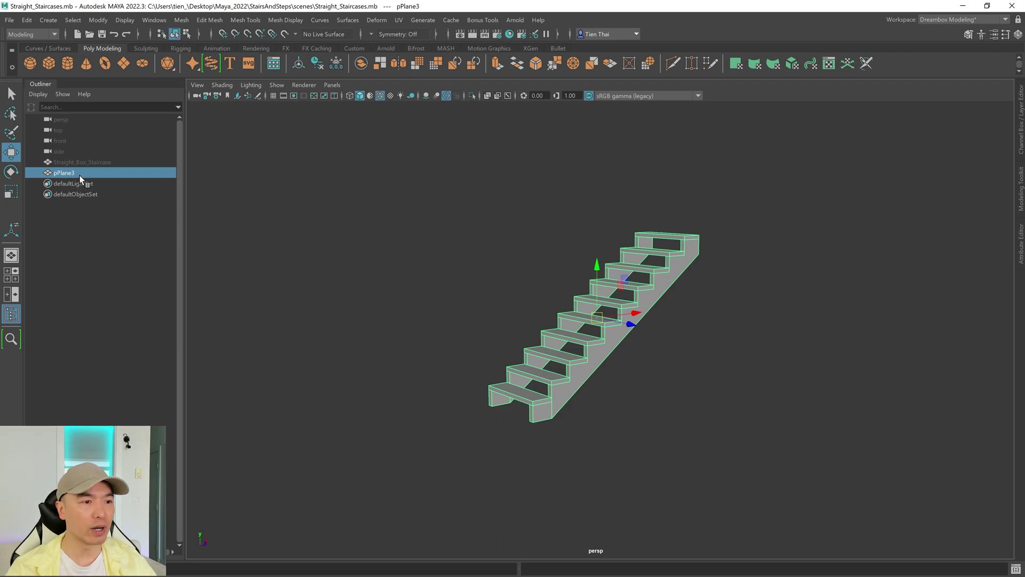
{"action": "double_click", "coordinate": [74, 174]}
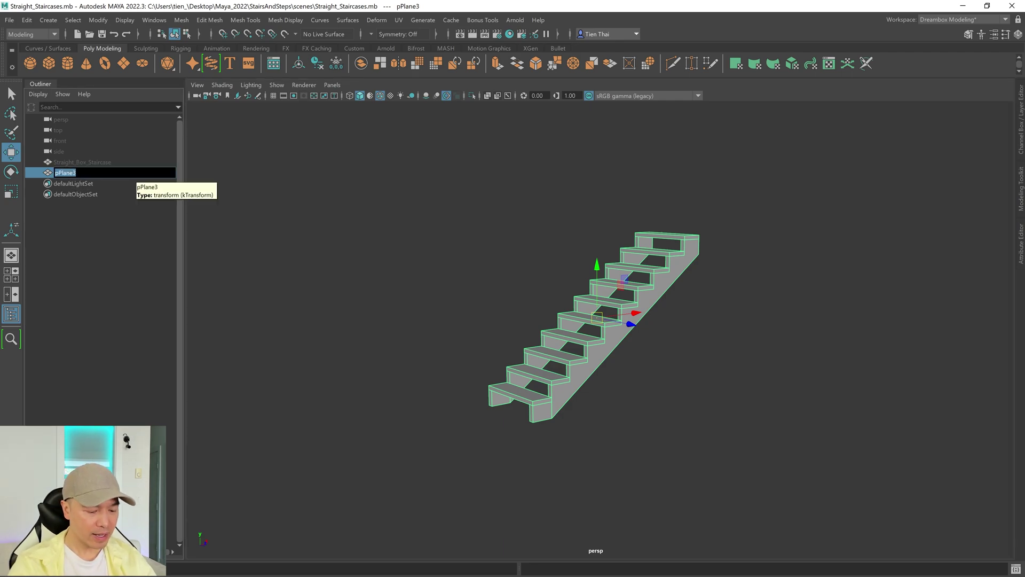
{"action": "type", "text": "Sringer"}
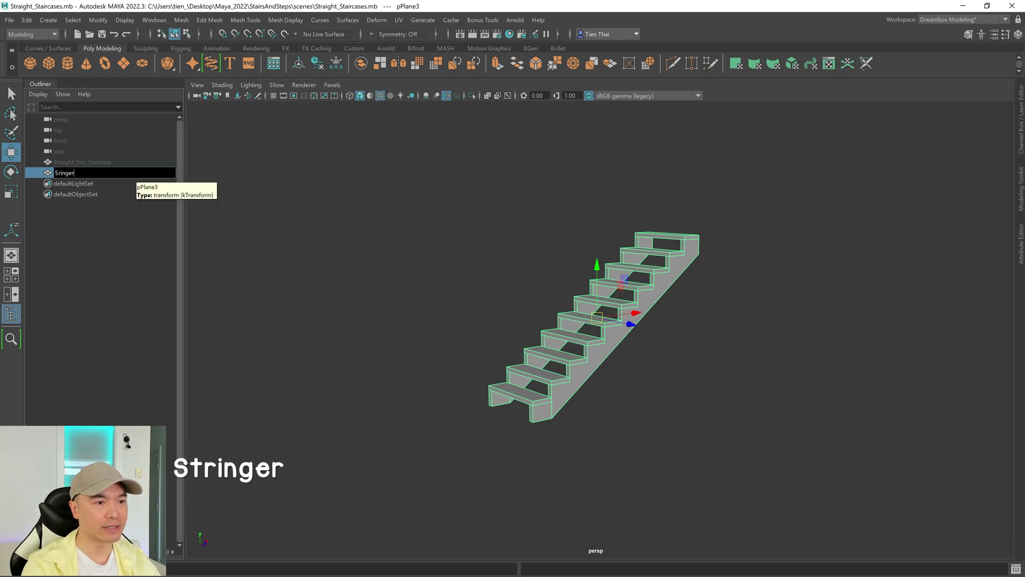
{"action": "type", "text": "_Staircase"}
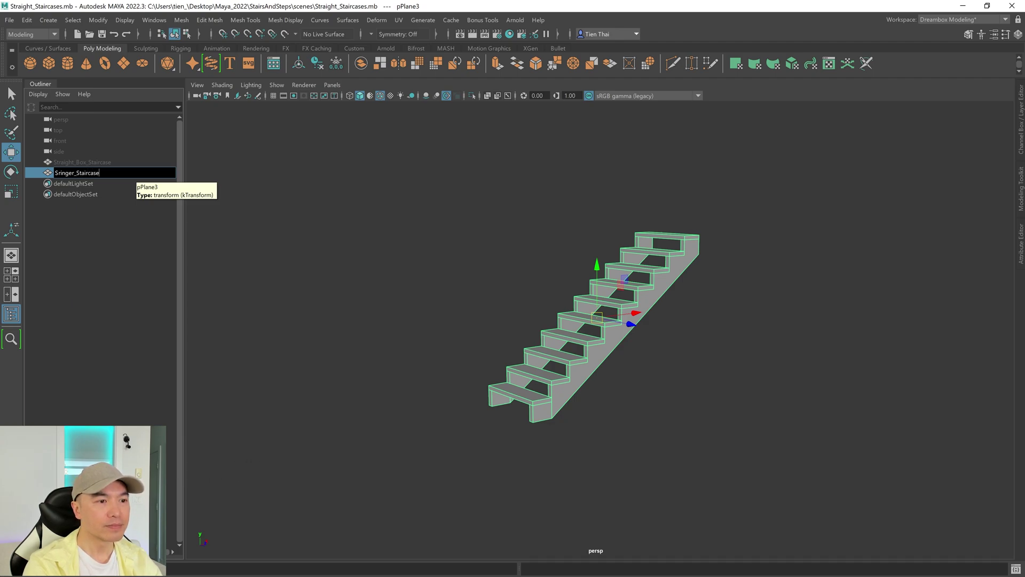
{"action": "key", "text": "Return"}
- Examine the finished stringer staircase from several angles, checking the treads and both stringers
{"action": "scroll", "coordinate": [602, 354], "scroll_direction": "up", "scroll_amount": 3}
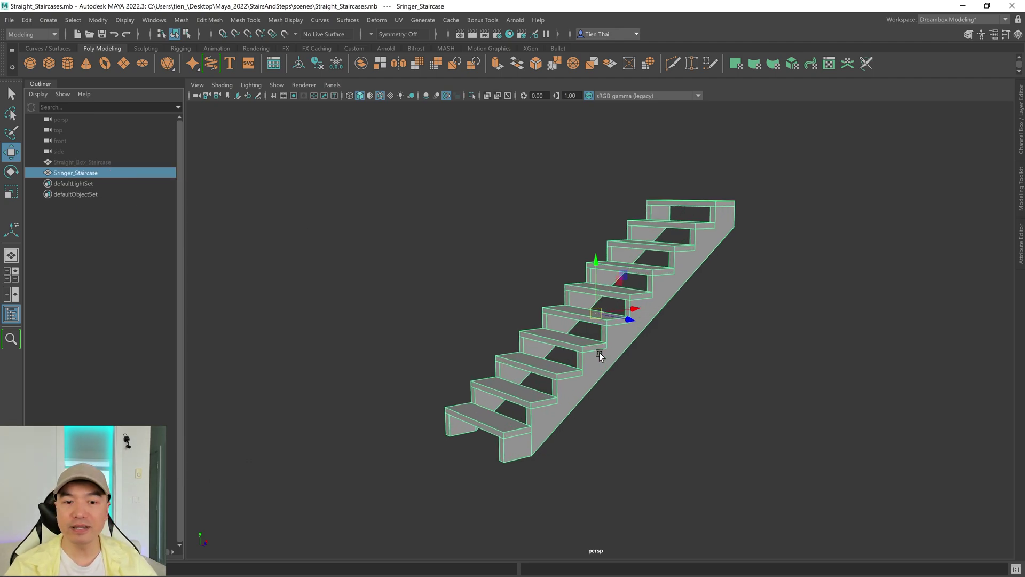
{"action": "left_click_drag", "start_coordinate": [599, 352], "coordinate": [603, 312], "text": "alt"}
{"action": "scroll", "coordinate": [608, 325], "scroll_direction": "up", "scroll_amount": 2}
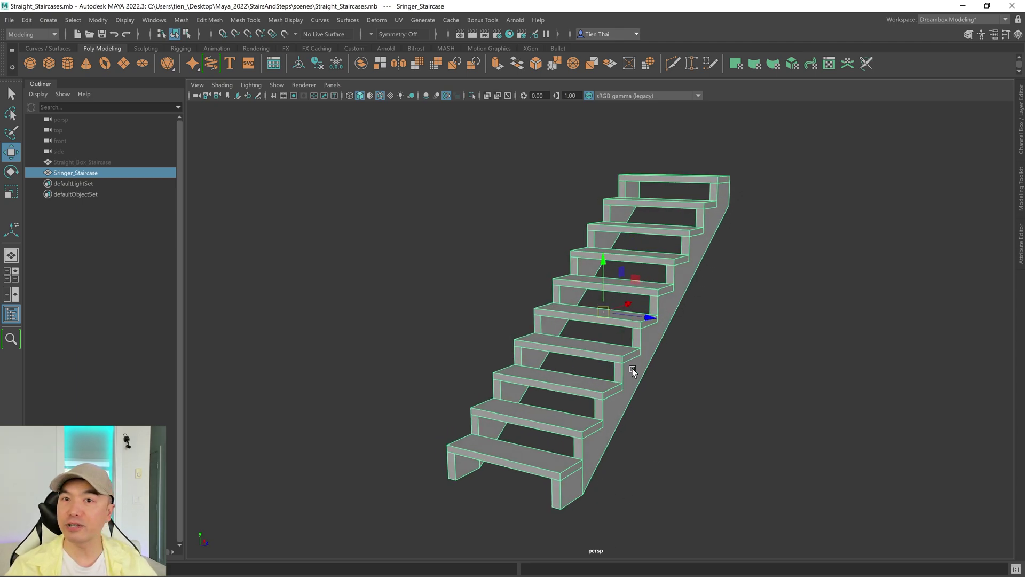
{"action": "left_click_drag", "start_coordinate": [633, 373], "coordinate": [590, 372], "text": "alt"}
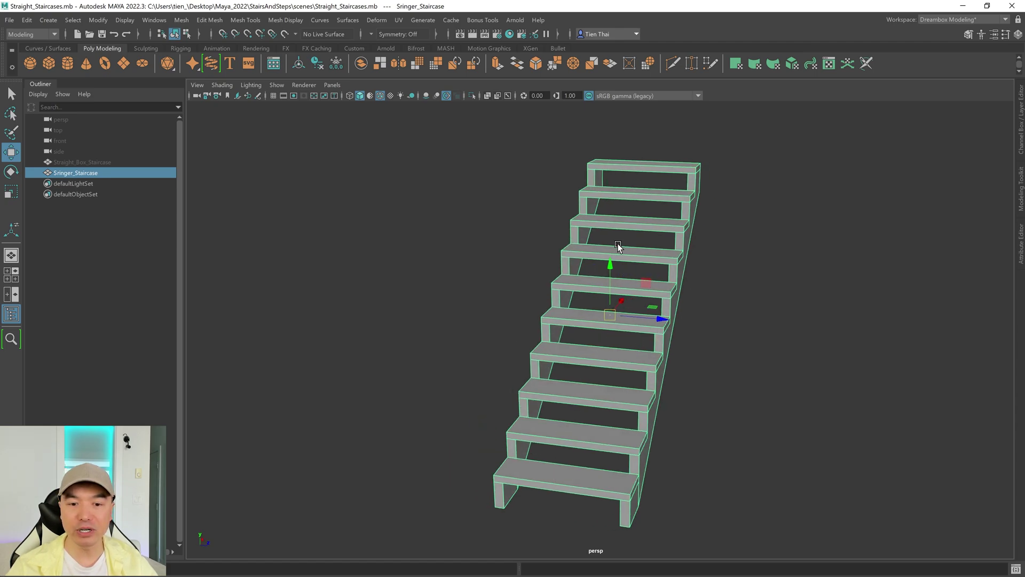
{"action": "left_click_drag", "start_coordinate": [613, 259], "coordinate": [603, 309], "text": "alt"}
{"action": "middle_click_drag", "start_coordinate": [603, 309], "coordinate": [591, 319], "text": "alt"}
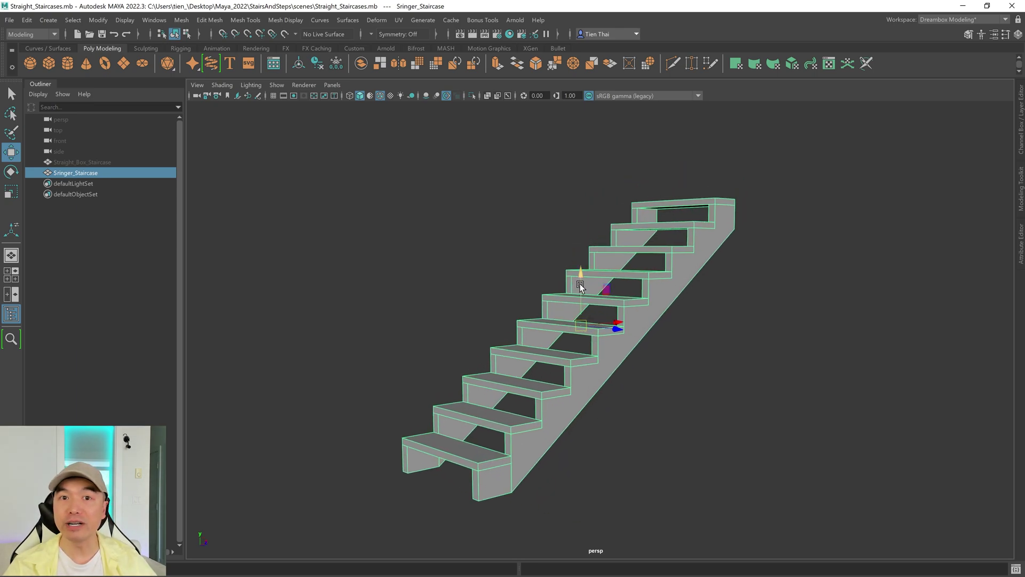
{"action": "scroll", "coordinate": [580, 284], "scroll_direction": "down", "scroll_amount": 3}
{"action": "left_click_drag", "start_coordinate": [401, 297], "coordinate": [406, 298], "text": "alt"}
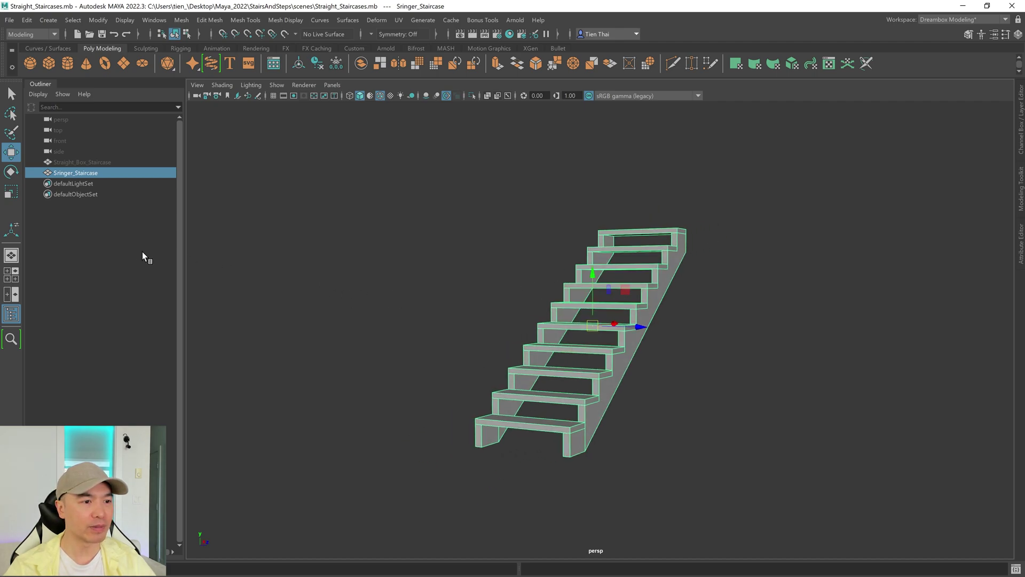
- Hide Sringer_Staircase to clear the scene and collapse the Outliner
{"action": "left_click", "coordinate": [103, 172]}
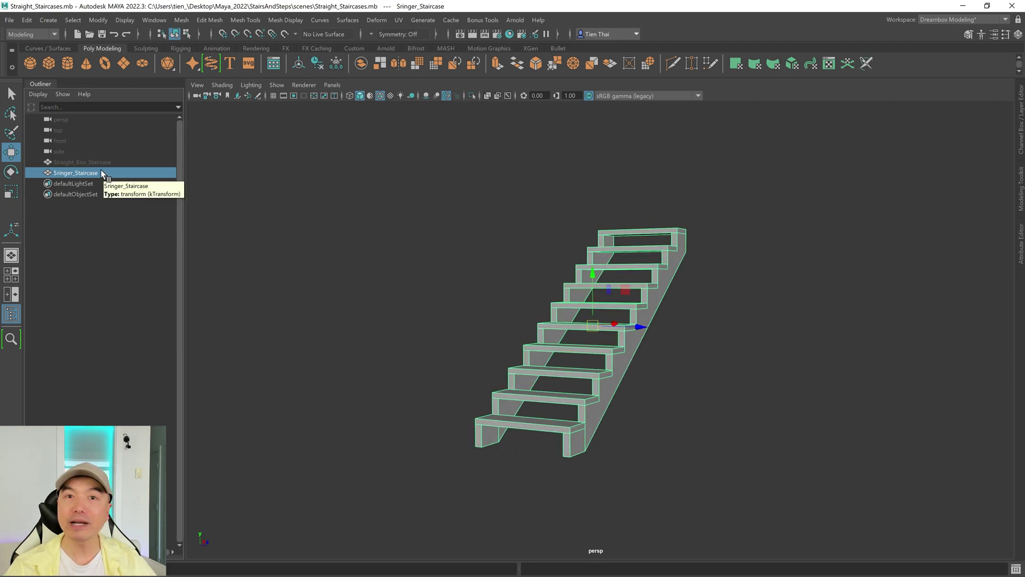
{"action": "key", "text": "ctrl+h"}
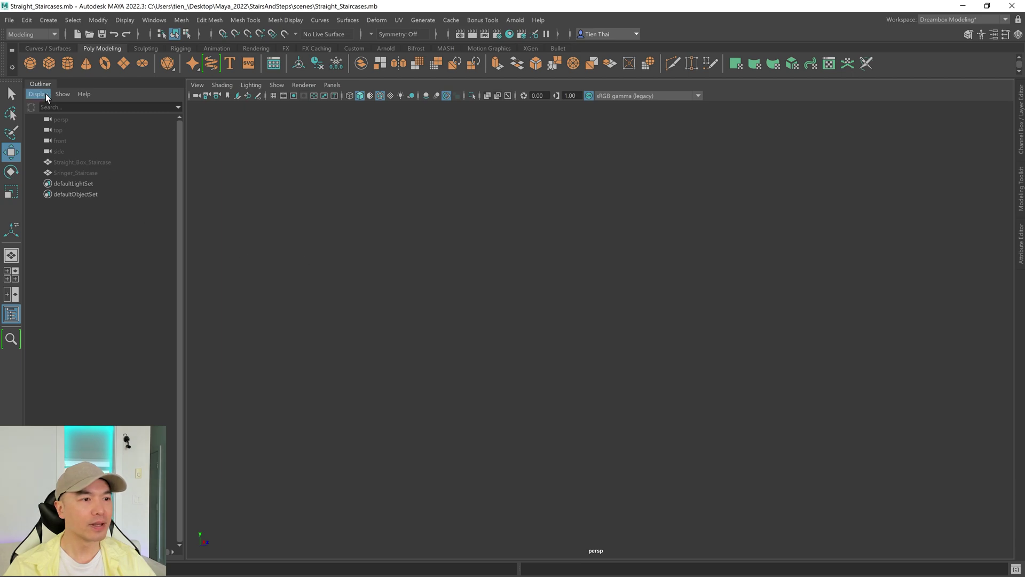
{"action": "left_click", "coordinate": [39, 84]}
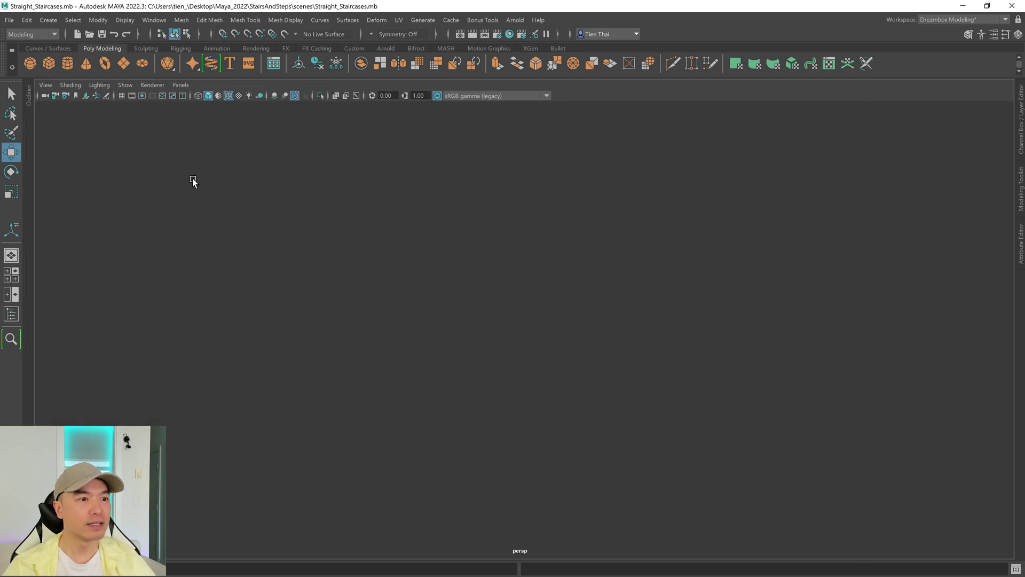
- Create a polygon plane at the origin and stand it upright by setting its Rotate X to 90
{"action": "left_click", "coordinate": [123, 63]}
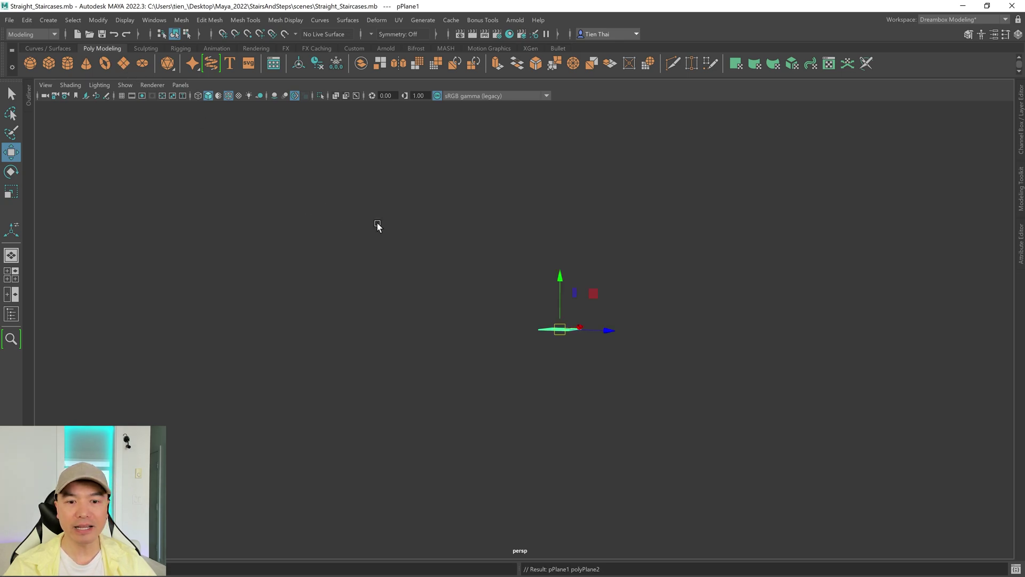
{"action": "left_click_drag", "start_coordinate": [671, 277], "coordinate": [641, 239], "text": "alt"}
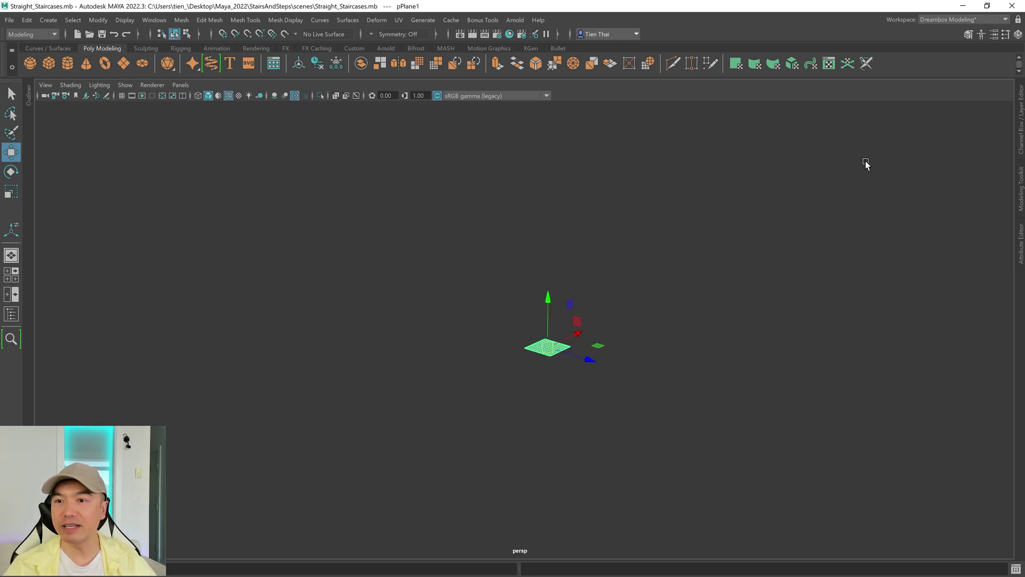
{"action": "left_click", "coordinate": [1022, 130]}
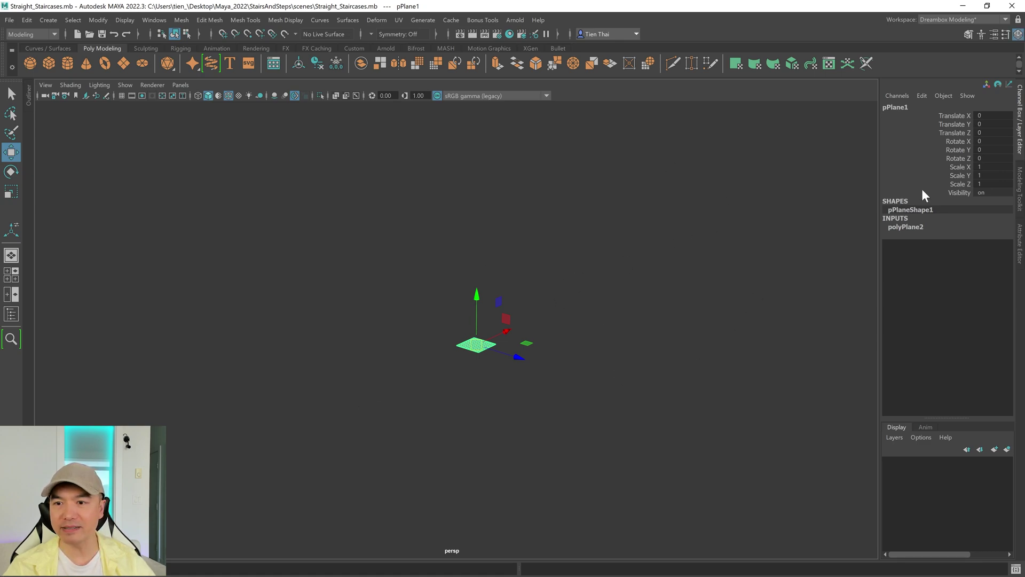
{"action": "double_click", "coordinate": [989, 142]}
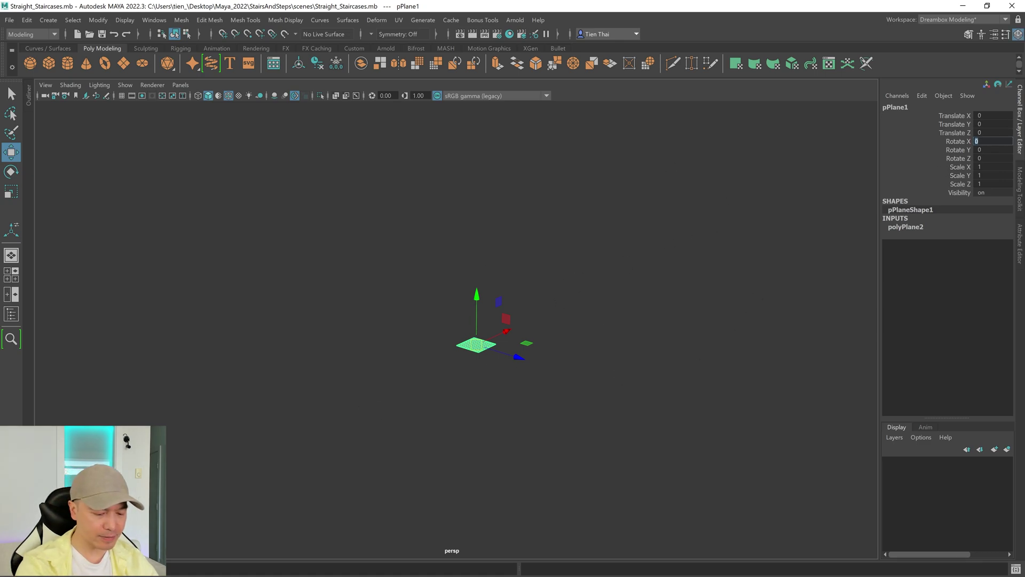
{"action": "type", "text": "90"}
{"action": "key", "text": "Return"}
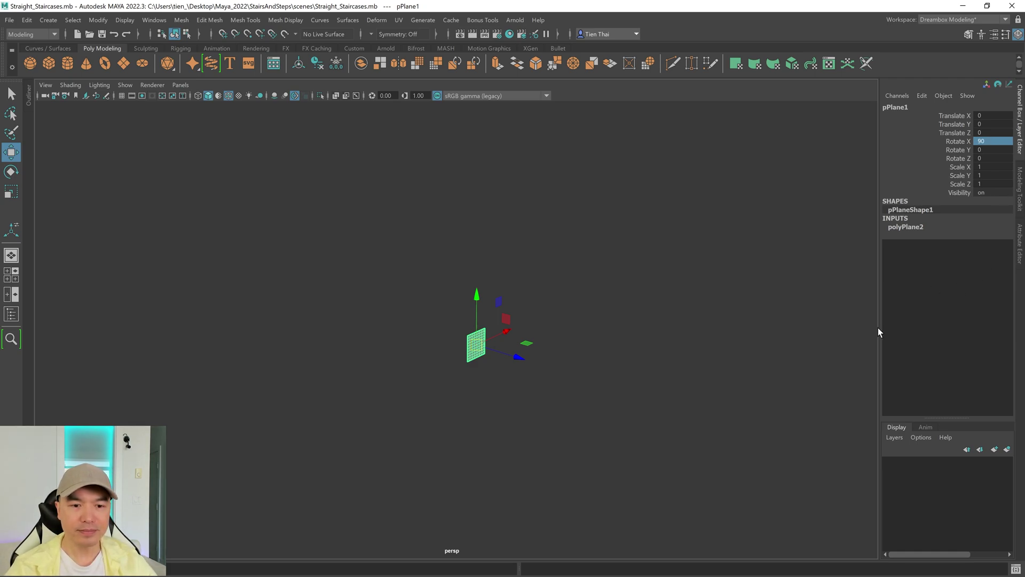
- Set the plane's width to 10 and its height to 7.5, and frame it in the view
{"action": "key", "text": "f"}
{"action": "key", "text": "t"}
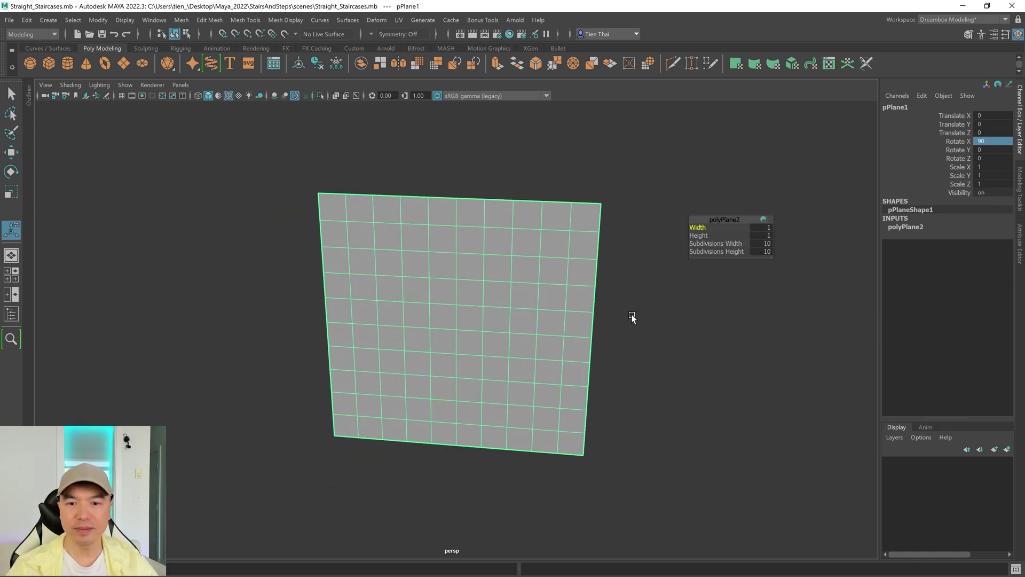
{"action": "left_click", "coordinate": [765, 228]}
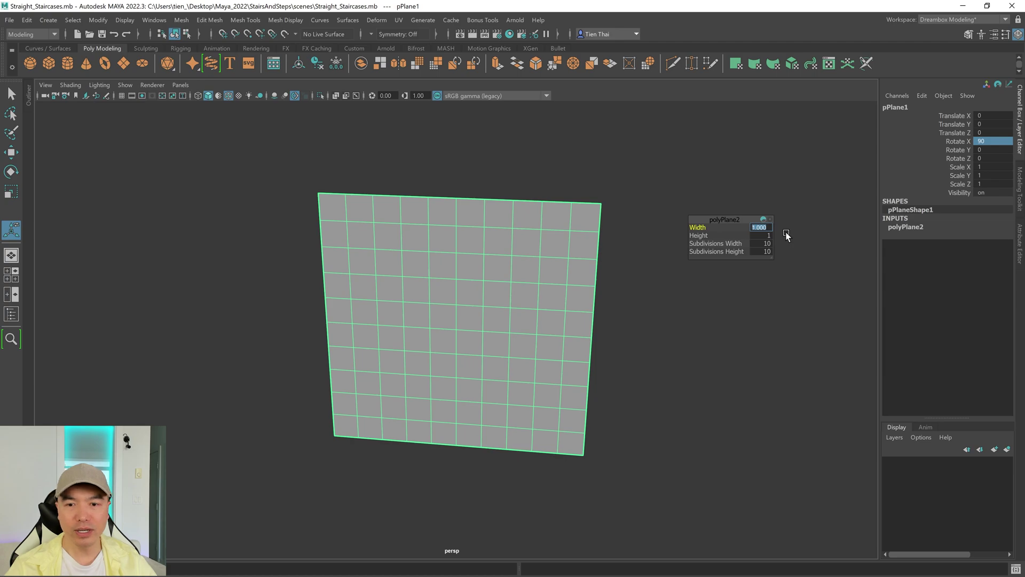
{"action": "type", "text": "10"}
{"action": "key", "text": "Tab"}
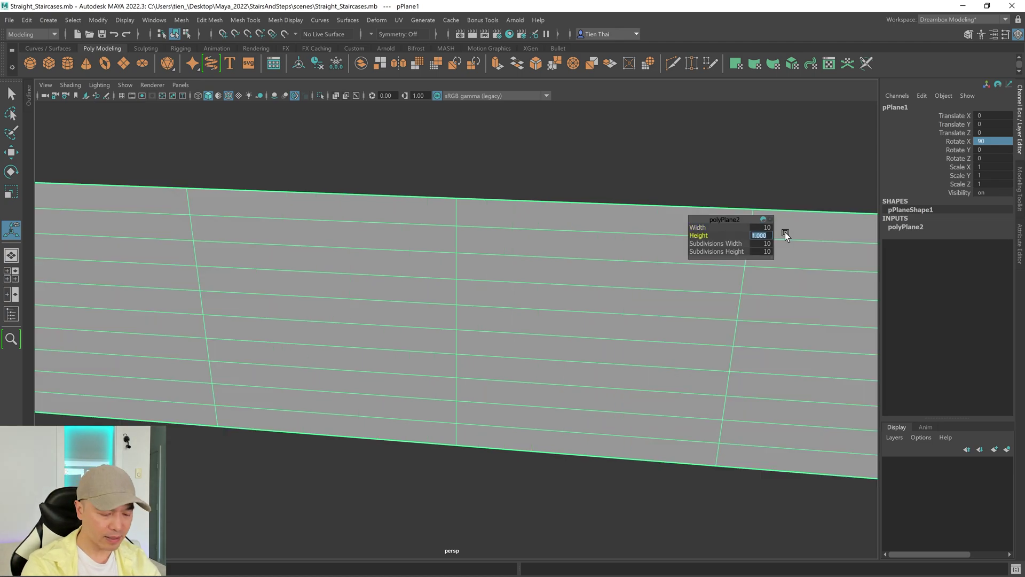
{"action": "type", "text": "7.5"}
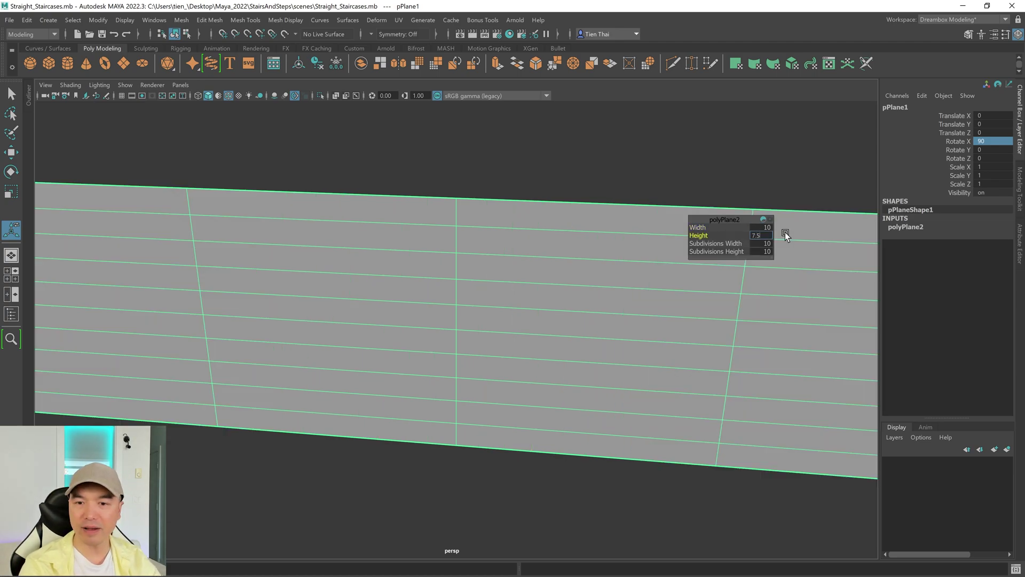
{"action": "key", "text": "Return"}
{"action": "key", "text": "f"}
- Select the plane's faces above the stepped diagonal and delete them, leaving a ten-step stair profile
{"action": "left_click_drag", "start_coordinate": [544, 268], "coordinate": [514, 237], "text": "alt"}
{"action": "right_click_drag", "start_coordinate": [550, 151], "coordinate": [550, 178]}
{"action": "mouse_move", "coordinate": [586, 179]}
{"action": "left_mouse_down"}
{"action": "mouse_move", "coordinate": [483, 272]}
{"action": "mouse_move", "coordinate": [301, 404]}
{"action": "mouse_move", "coordinate": [282, 328]}
{"action": "mouse_move", "coordinate": [315, 183]}
{"action": "mouse_move", "coordinate": [358, 344]}
{"action": "mouse_move", "coordinate": [355, 186]}
{"action": "left_mouse_up"}
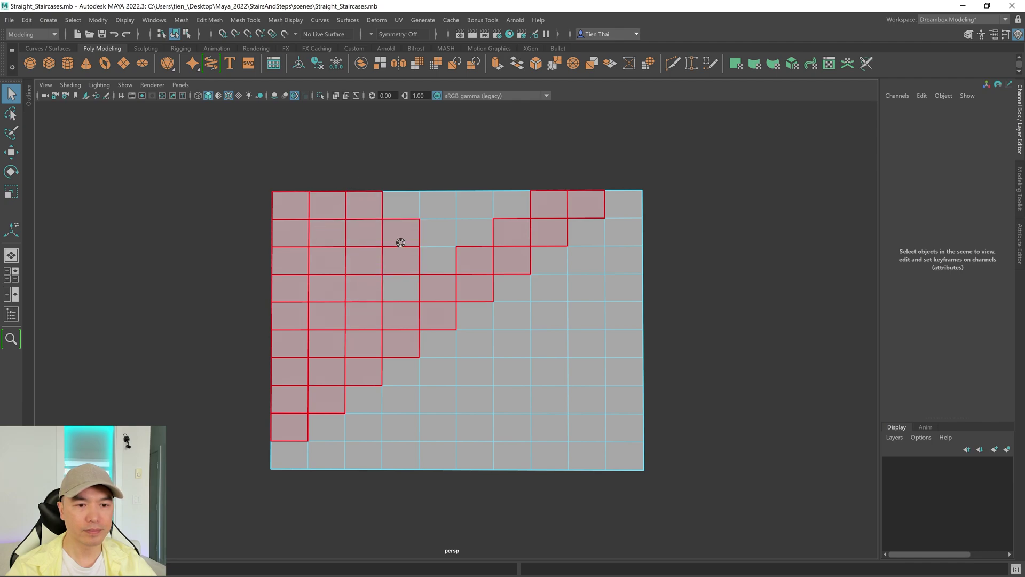
{"action": "mouse_move", "coordinate": [401, 242]}
{"action": "left_mouse_down"}
{"action": "mouse_move", "coordinate": [440, 206]}
{"action": "mouse_move", "coordinate": [546, 214]}
{"action": "mouse_move", "coordinate": [554, 231]}
{"action": "left_mouse_up"}
{"action": "key", "text": "Delete"}
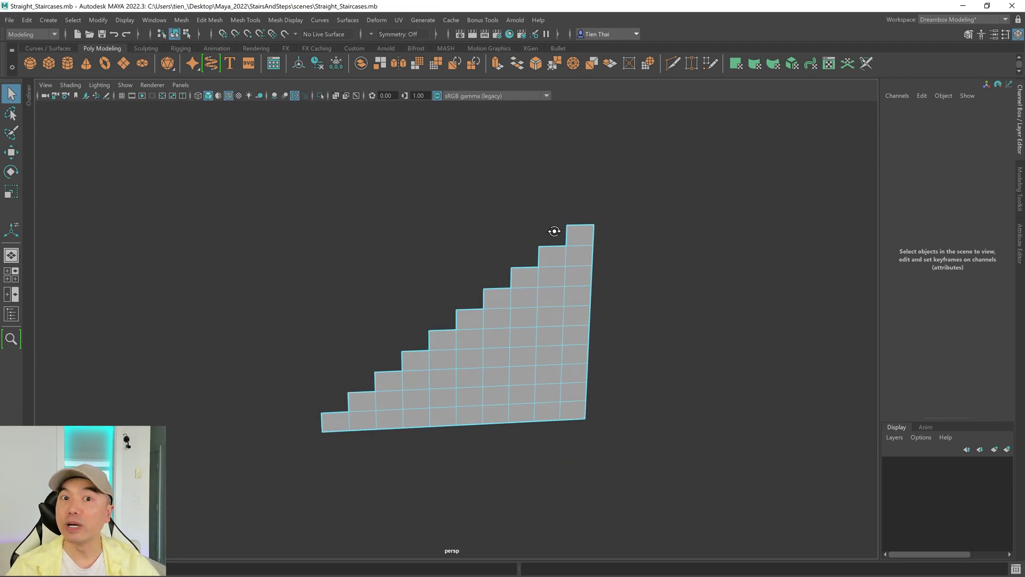
- Delete all interior edges of the stair profile except the vertical edge beside the lowest step
{"action": "right_click_drag", "start_coordinate": [573, 190], "coordinate": [576, 163]}
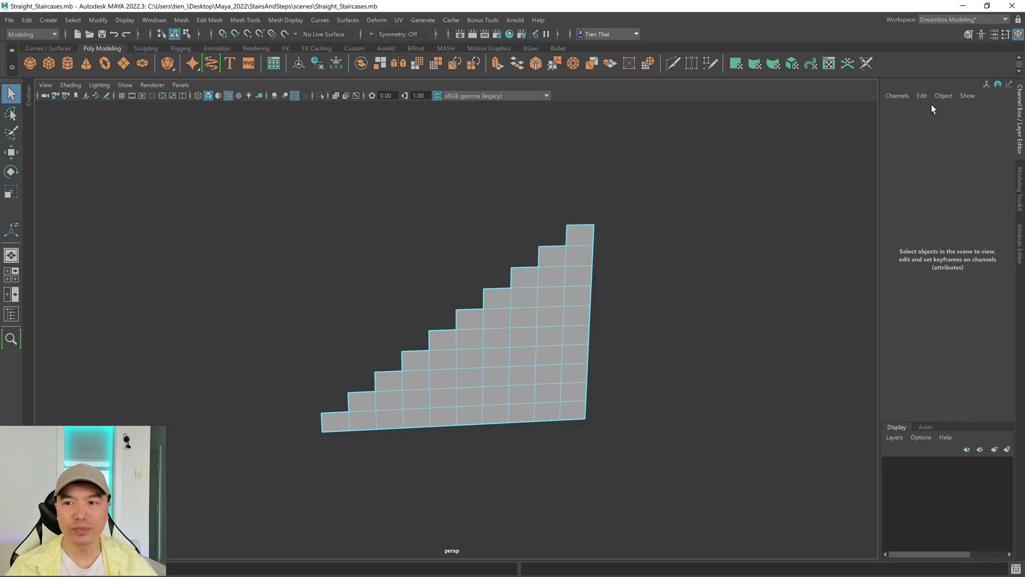
{"action": "left_click", "coordinate": [1021, 107]}
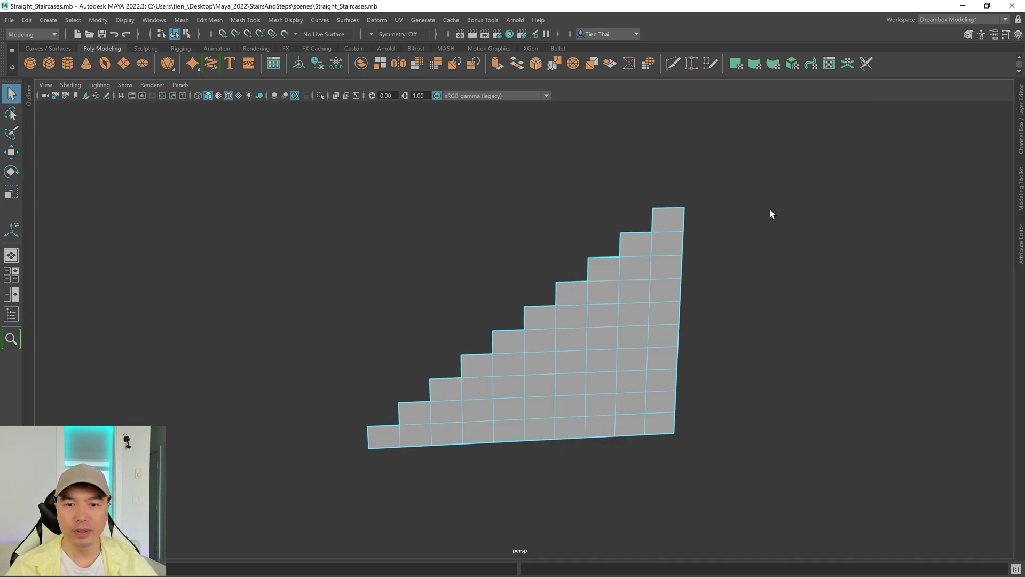
{"action": "double_click", "coordinate": [666, 210]}
{"action": "left_click_drag", "start_coordinate": [255, 175], "coordinate": [776, 476], "text": "shift"}
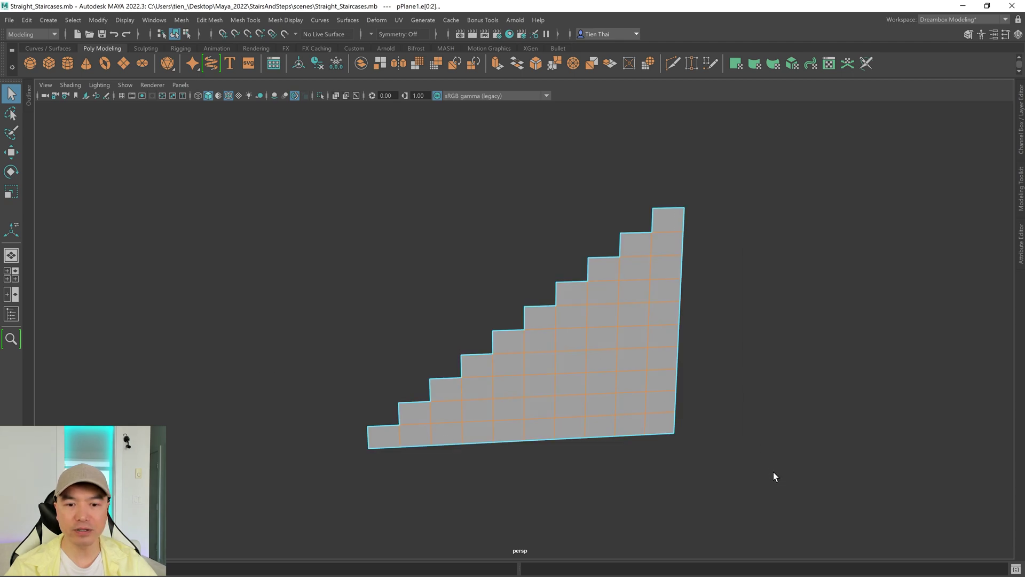
{"action": "middle_click_drag", "start_coordinate": [758, 397], "coordinate": [718, 391], "text": "alt"}
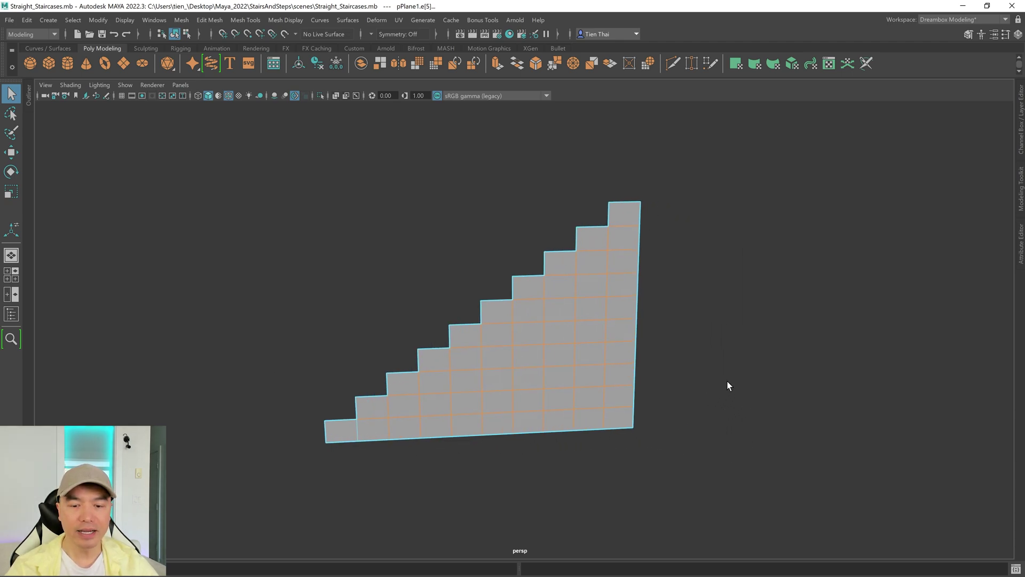
{"action": "key", "text": "Delete"}
- Delete the leftover vertices along the profile's bottom and back edges, keeping the corners and the vertex beside the lowest step
{"action": "left_click_drag", "start_coordinate": [721, 383], "coordinate": [712, 363], "text": "alt"}
{"action": "right_click_drag", "start_coordinate": [730, 265], "coordinate": [649, 235]}
{"action": "left_click_drag", "start_coordinate": [623, 215], "coordinate": [686, 431]}
{"action": "key", "text": "Caps_Lock"}
{"action": "left_click", "coordinate": [377, 425]}
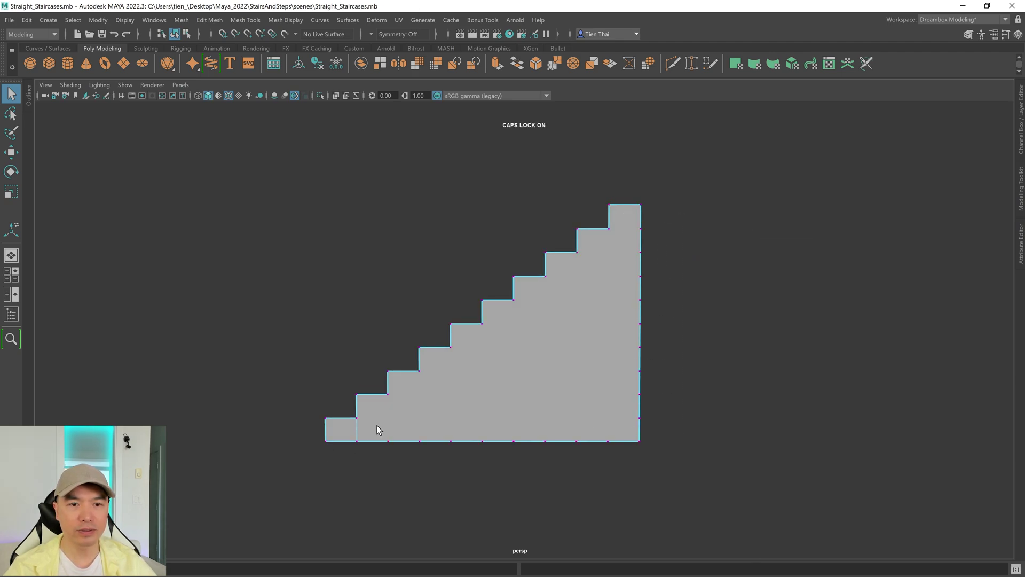
{"action": "key", "text": "Caps_Lock"}
{"action": "left_click_drag", "start_coordinate": [373, 426], "coordinate": [614, 468]}
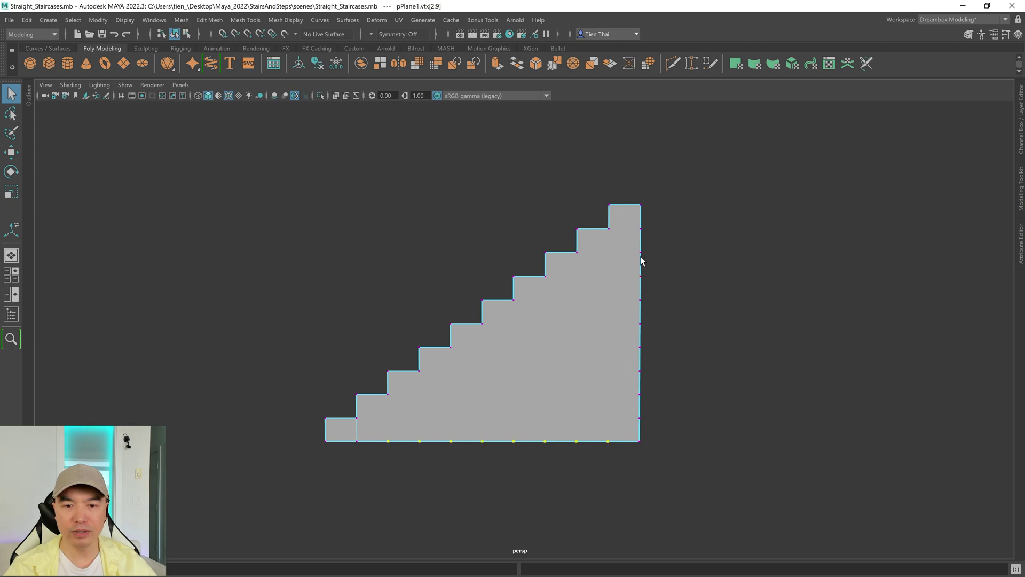
{"action": "left_click_drag", "start_coordinate": [625, 221], "coordinate": [683, 422], "text": "shift"}
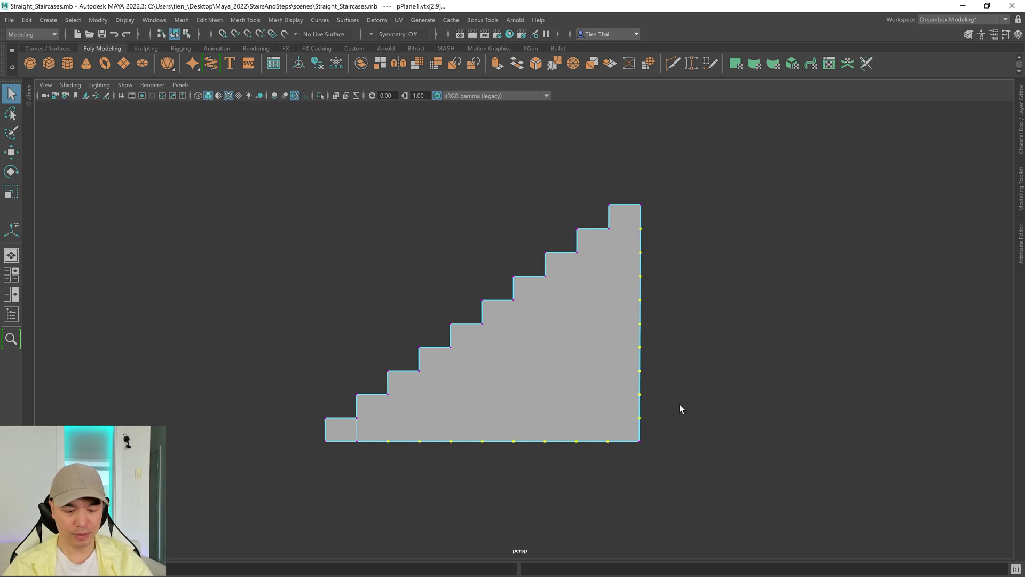
{"action": "key", "text": "Delete"}
- Snap the profile's lower back corner vertically up to the level just beneath the top step, forming a diagonal underside, and return to object selection
{"action": "left_click", "coordinate": [640, 441]}
{"action": "key", "text": "w"}
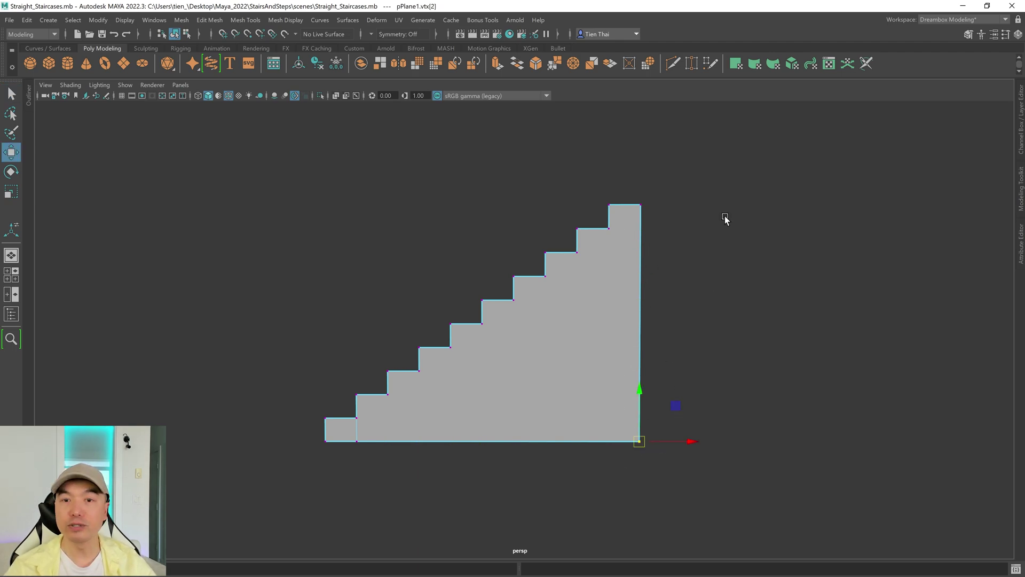
{"action": "key", "text": "v"}
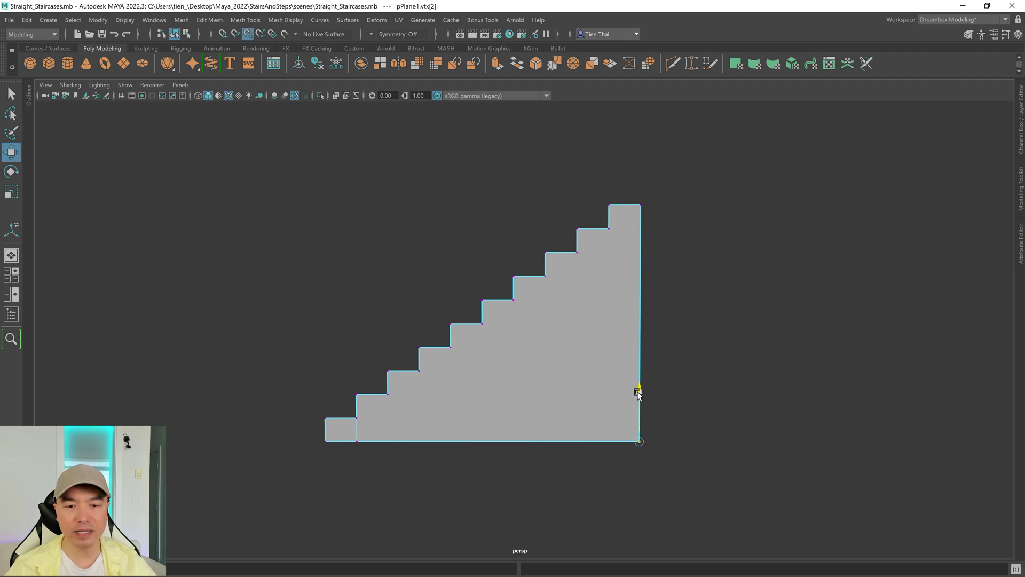
{"action": "left_click_drag", "start_coordinate": [638, 394], "coordinate": [638, 326]}
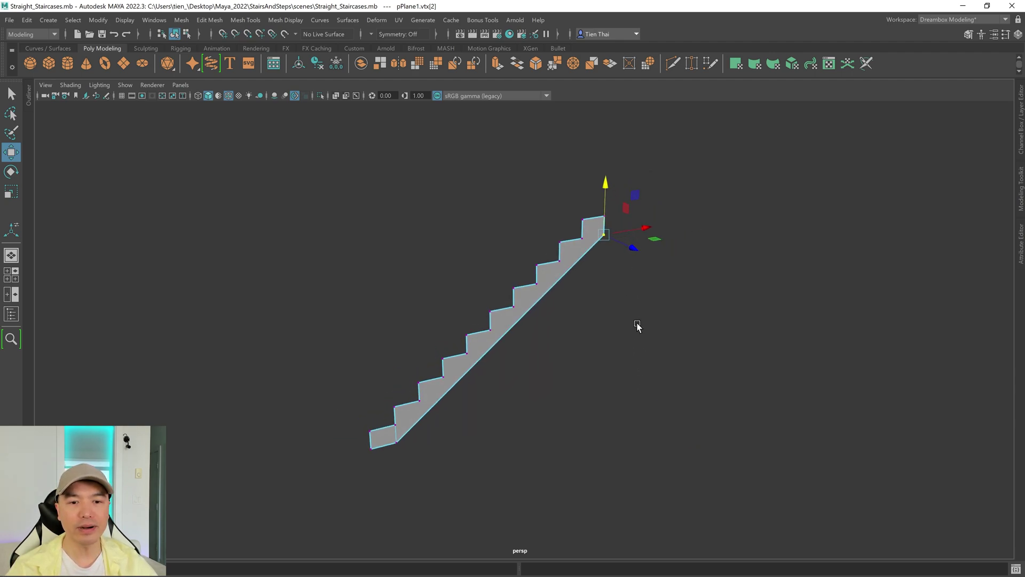
{"action": "key", "text": "q"}
{"action": "right_click_drag", "start_coordinate": [568, 247], "coordinate": [553, 257]}
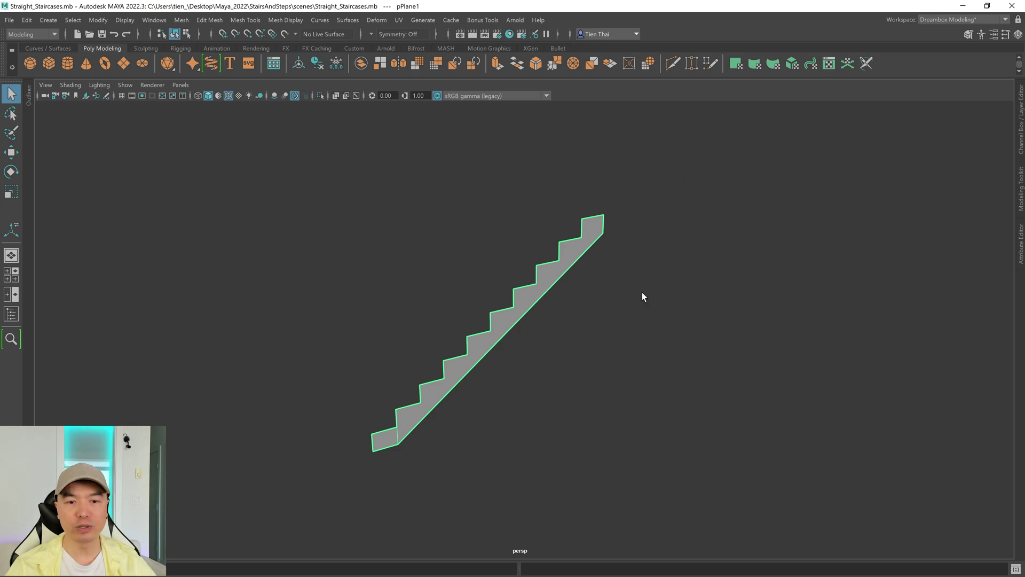
- Extrude the stair profile sideways with a Local Translate Z of 4
{"action": "left_click_drag", "start_coordinate": [636, 291], "coordinate": [614, 224], "text": "alt"}
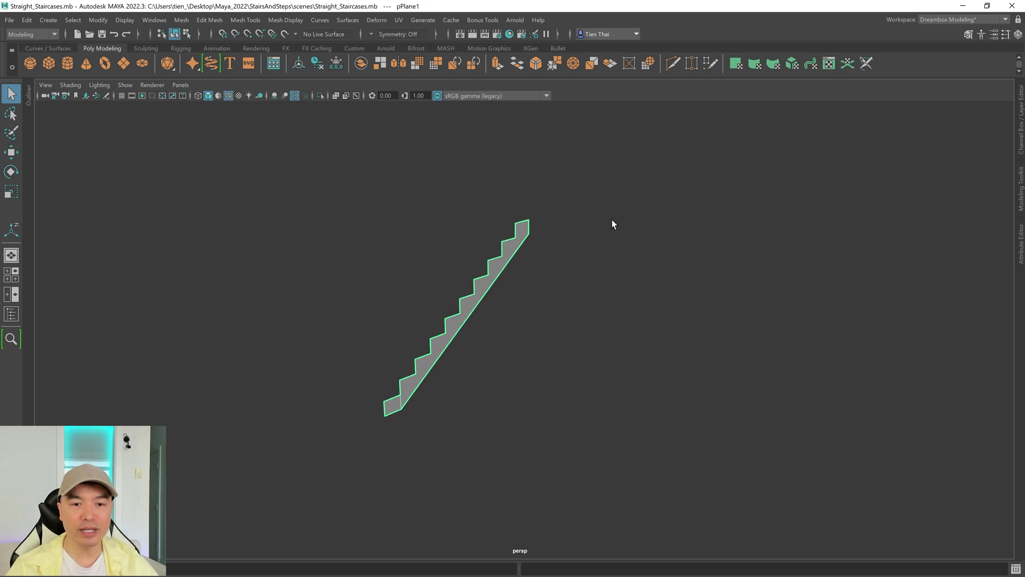
{"action": "right_click_drag", "start_coordinate": [613, 224], "coordinate": [607, 247], "text": "shift"}
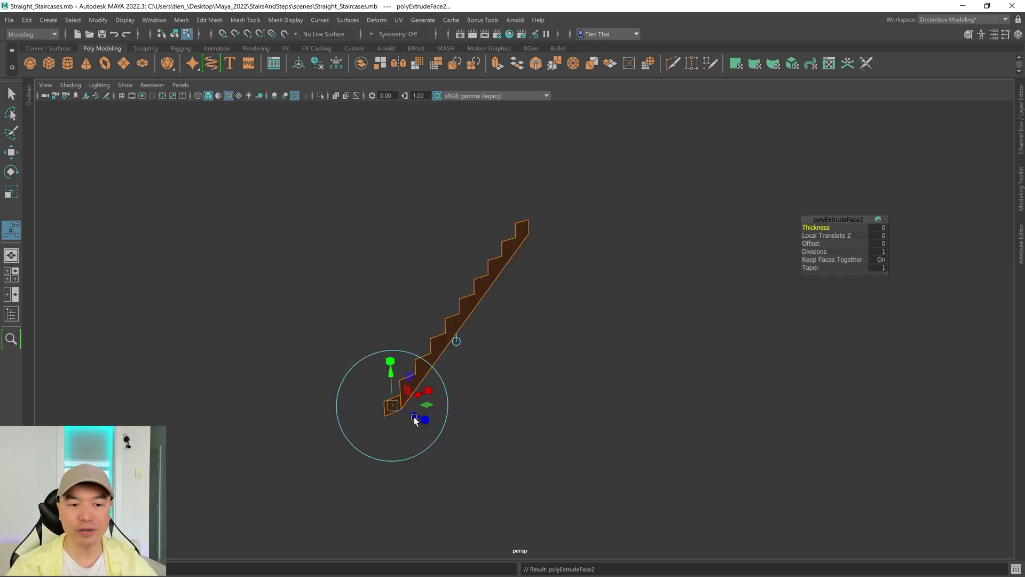
{"action": "left_click_drag", "start_coordinate": [414, 418], "coordinate": [478, 443]}
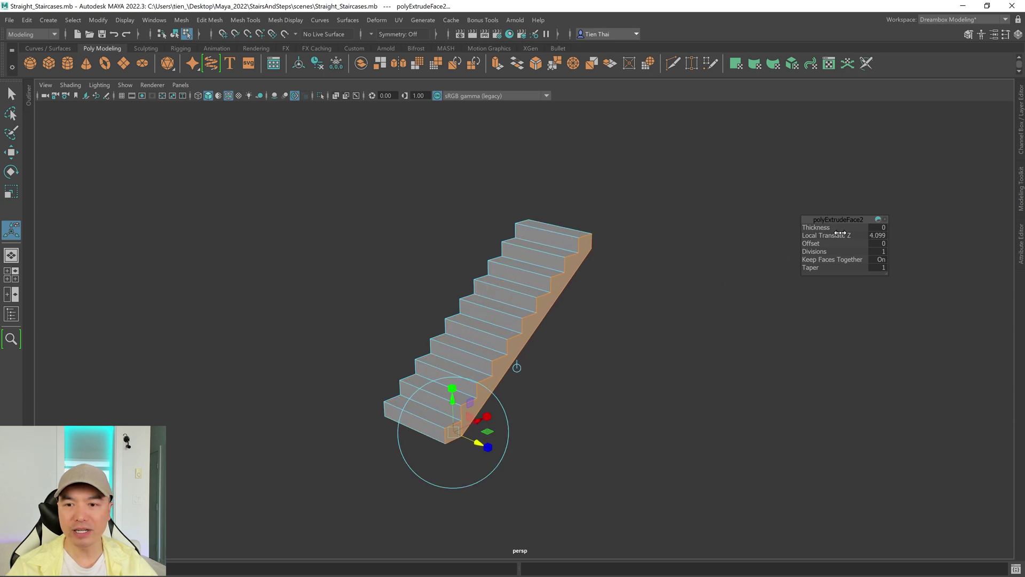
{"action": "left_click", "coordinate": [878, 236]}
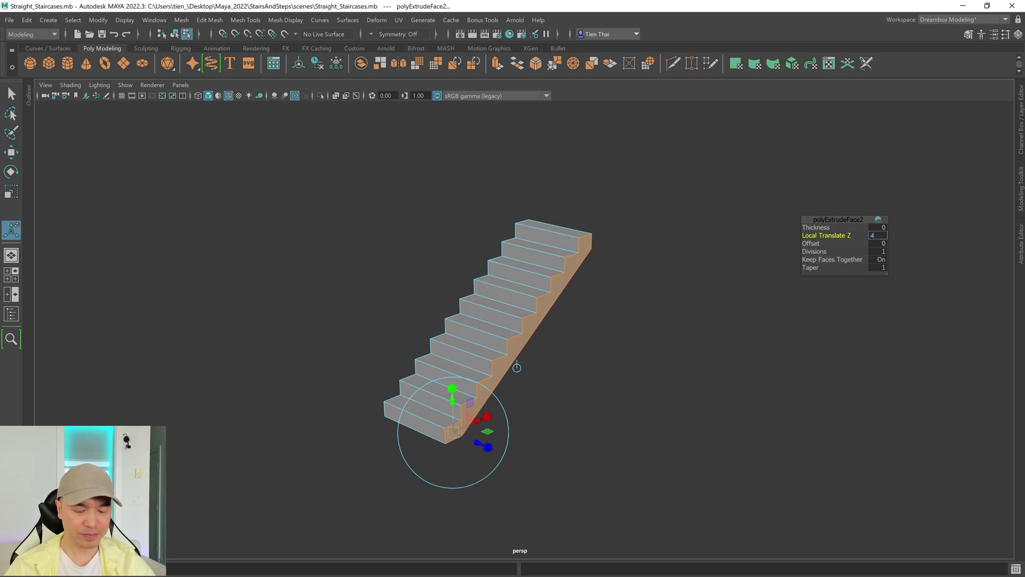
{"action": "type", "text": "4"}
{"action": "key", "text": "Return"}
- Select all underside vertices across the staircase's width, including those below the top step, and lower them slightly to thicken the stairs
{"action": "left_click_drag", "start_coordinate": [555, 281], "coordinate": [499, 272], "text": "alt"}
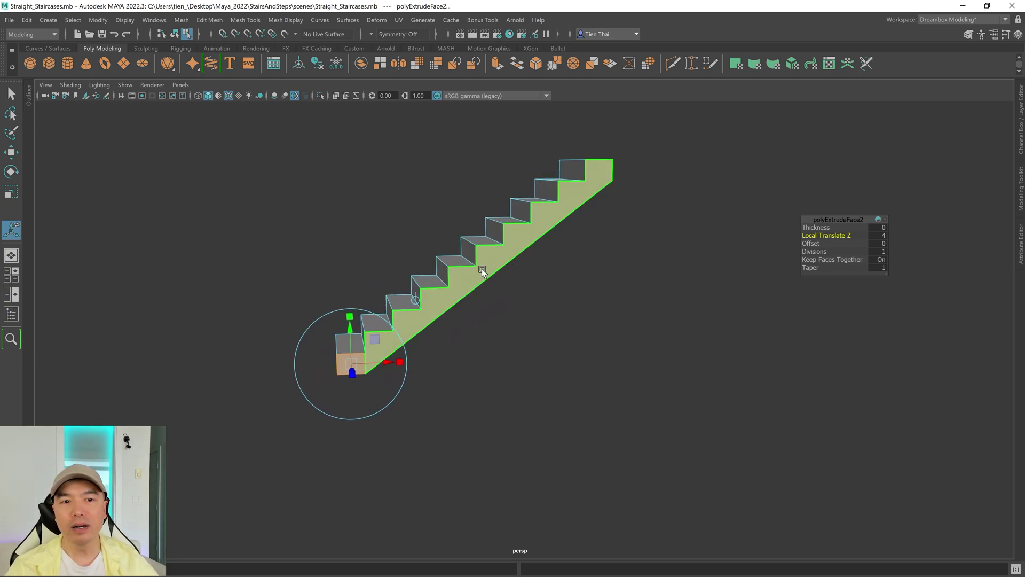
{"action": "left_click_drag", "start_coordinate": [465, 272], "coordinate": [554, 225], "text": "alt"}
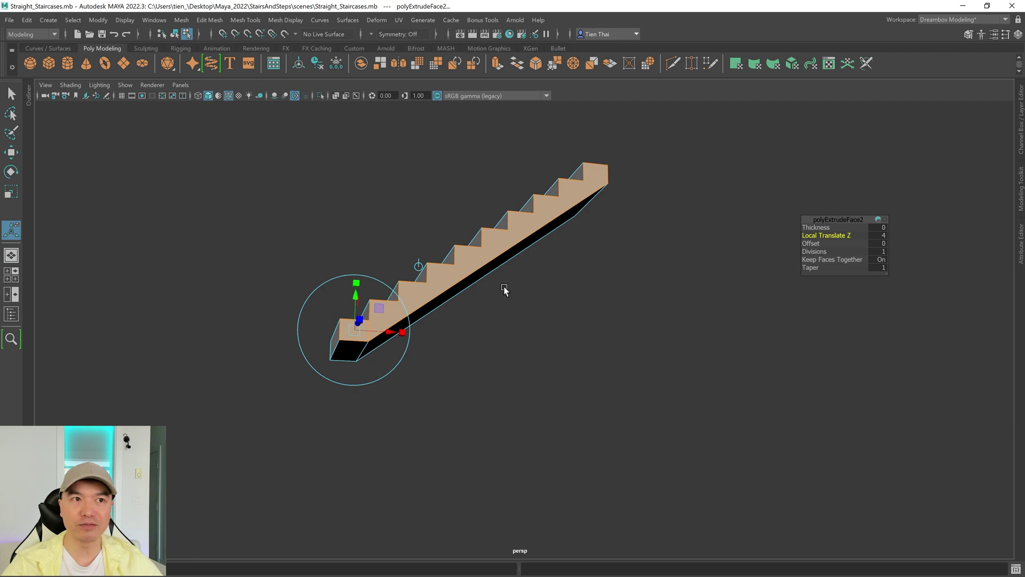
{"action": "left_click_drag", "start_coordinate": [505, 290], "coordinate": [553, 252], "text": "alt"}
{"action": "left_click_drag", "start_coordinate": [639, 191], "coordinate": [628, 209], "text": "alt"}
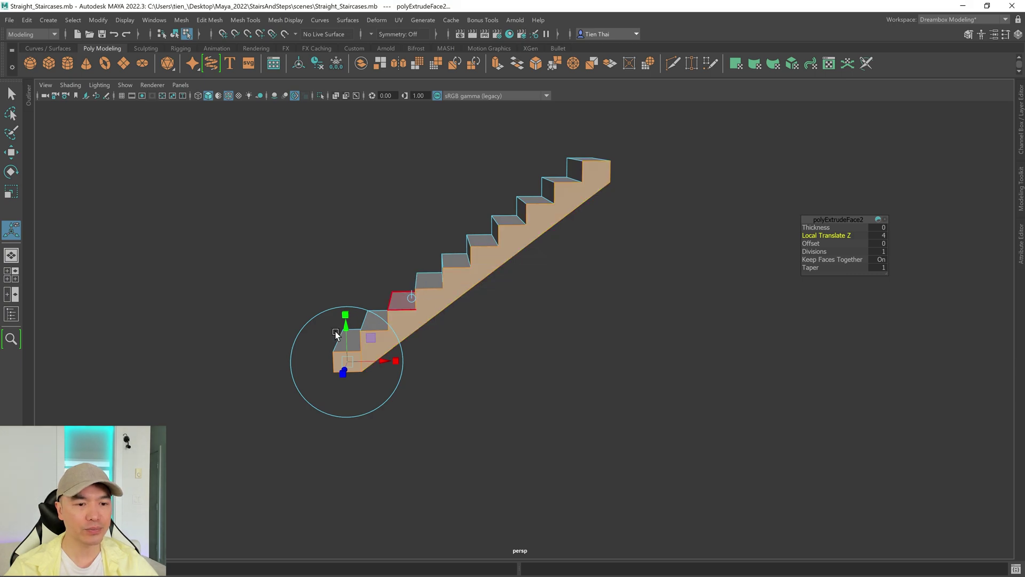
{"action": "key", "text": "space"}
{"action": "key", "text": "space"}
{"action": "key", "text": "q"}
{"action": "right_click_drag", "start_coordinate": [267, 257], "coordinate": [222, 252]}
{"action": "left_click_drag", "start_coordinate": [213, 438], "coordinate": [283, 468]}
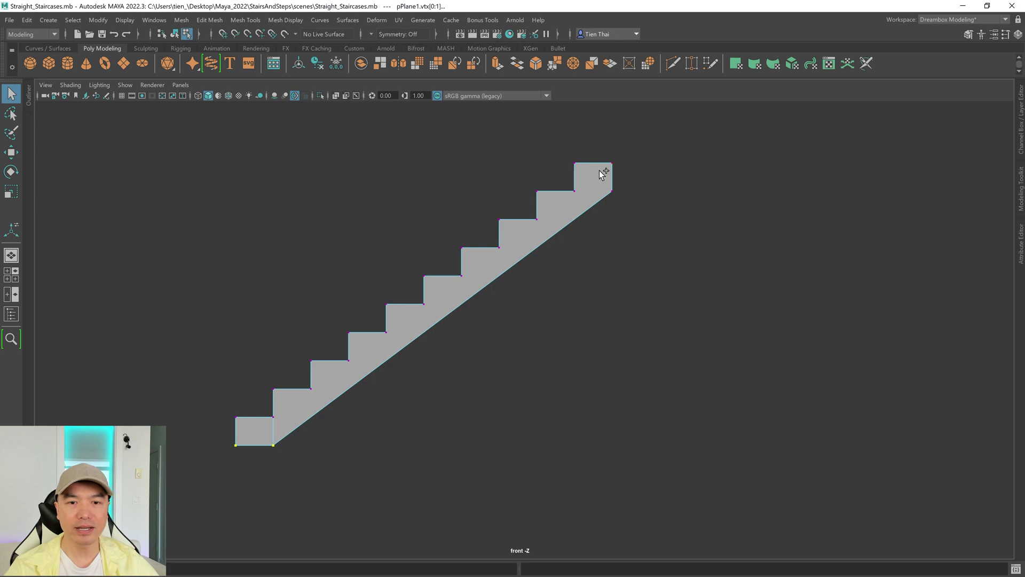
{"action": "key", "text": "space"}
{"action": "key", "text": "space"}
{"action": "left_click_drag", "start_coordinate": [661, 274], "coordinate": [654, 255], "text": "alt"}
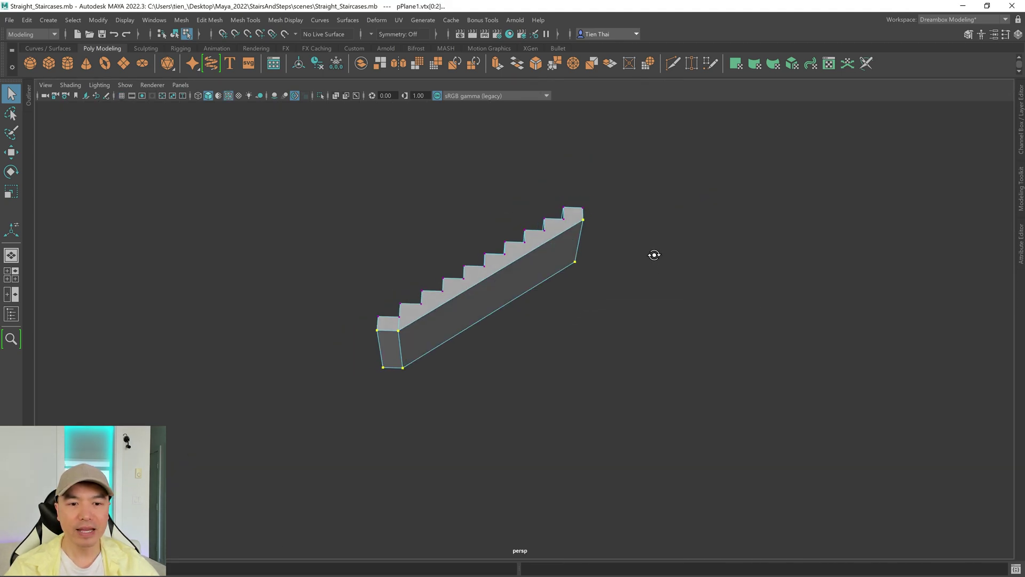
{"action": "left_click_drag", "start_coordinate": [515, 416], "coordinate": [526, 380], "text": "alt"}
{"action": "key", "text": "w"}
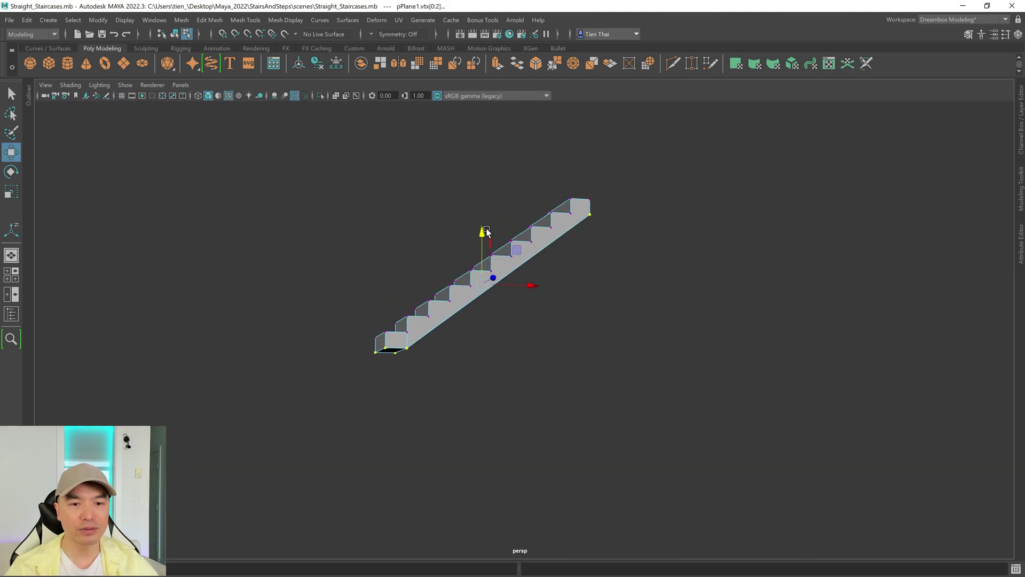
{"action": "left_click_drag", "start_coordinate": [483, 232], "coordinate": [481, 239]}
{"action": "scroll", "coordinate": [499, 329], "scroll_direction": "up", "scroll_amount": 2}
{"action": "left_click_drag", "start_coordinate": [499, 329], "coordinate": [481, 362], "text": "alt"}
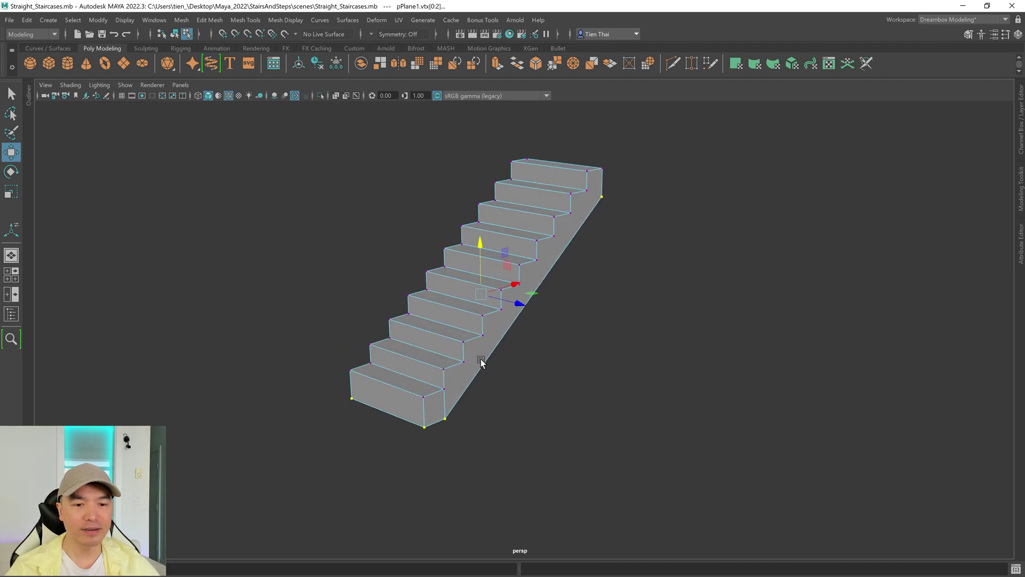
- Move the front face of the lowest step outward to lengthen that step into a landing
{"action": "right_click_drag", "start_coordinate": [615, 235], "coordinate": [613, 267]}
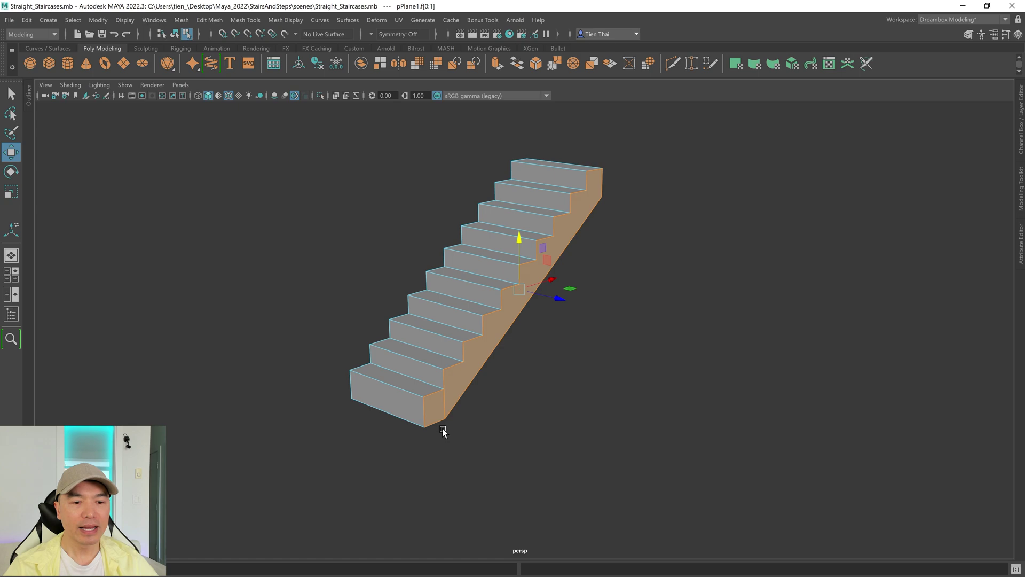
{"action": "left_click", "coordinate": [396, 406]}
{"action": "left_click_drag", "start_coordinate": [516, 460], "coordinate": [481, 458], "text": "alt"}
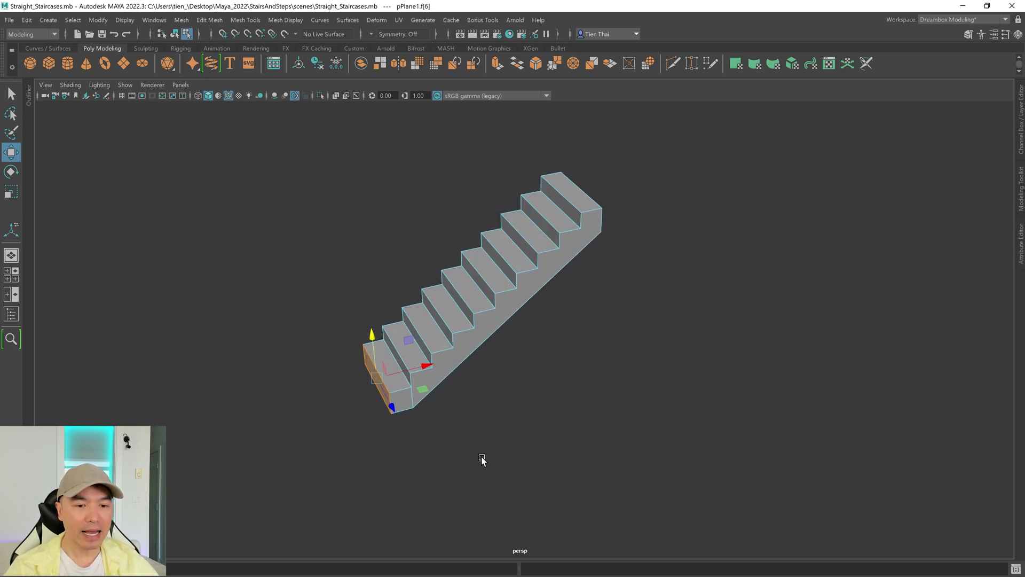
{"action": "left_click_drag", "start_coordinate": [424, 367], "coordinate": [367, 376]}
{"action": "left_click_drag", "start_coordinate": [430, 455], "coordinate": [389, 424], "text": "alt"}
{"action": "left_click_drag", "start_coordinate": [376, 373], "coordinate": [362, 372]}
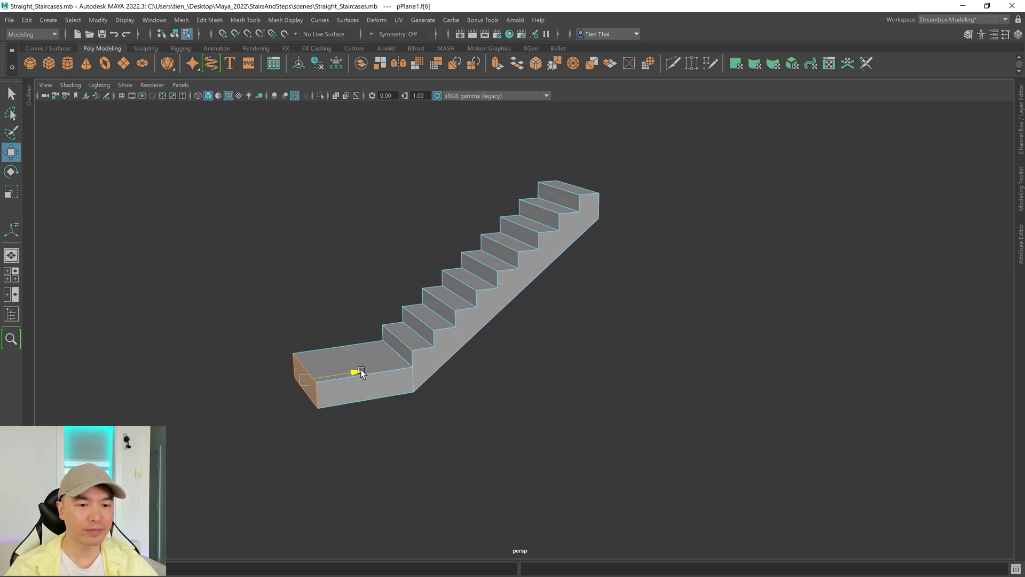
{"action": "left_click_drag", "start_coordinate": [431, 415], "coordinate": [536, 424], "text": "alt"}
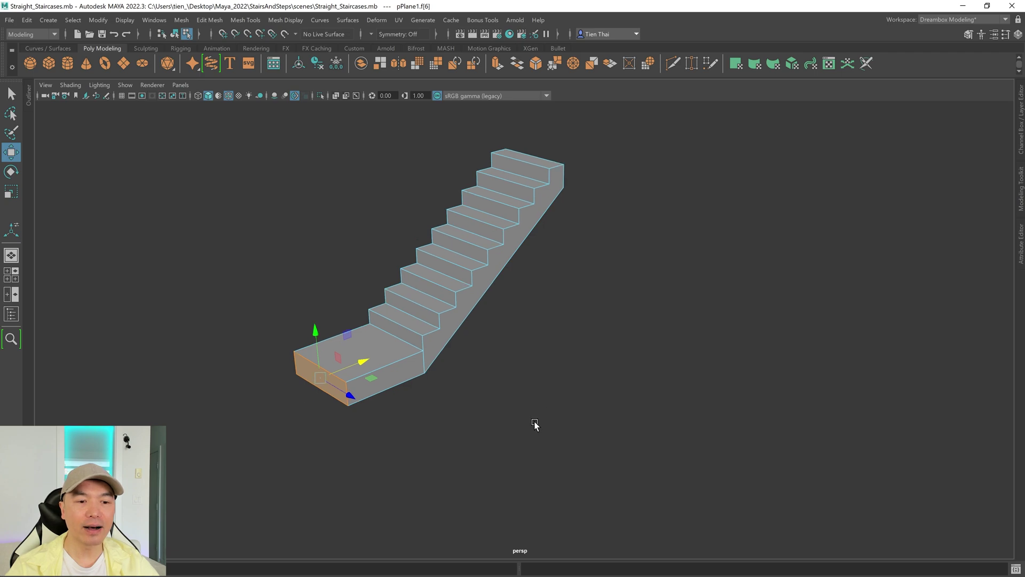
- Extrude the landing's side face with a Local Translate Z of 5 to make an L-shaped landing
{"action": "left_click", "coordinate": [417, 370]}
{"action": "left_click_drag", "start_coordinate": [483, 401], "coordinate": [615, 408], "text": "alt"}
{"action": "middle_click_drag", "start_coordinate": [615, 408], "coordinate": [602, 406], "text": "alt"}
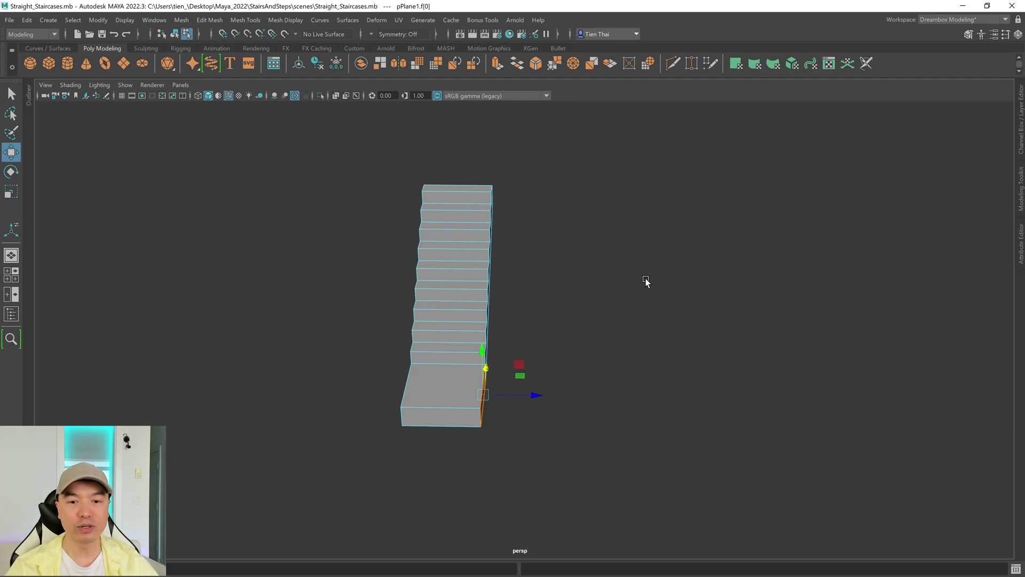
{"action": "right_click_drag", "start_coordinate": [650, 261], "coordinate": [643, 290], "text": "shift"}
{"action": "left_click_drag", "start_coordinate": [516, 396], "coordinate": [629, 396]}
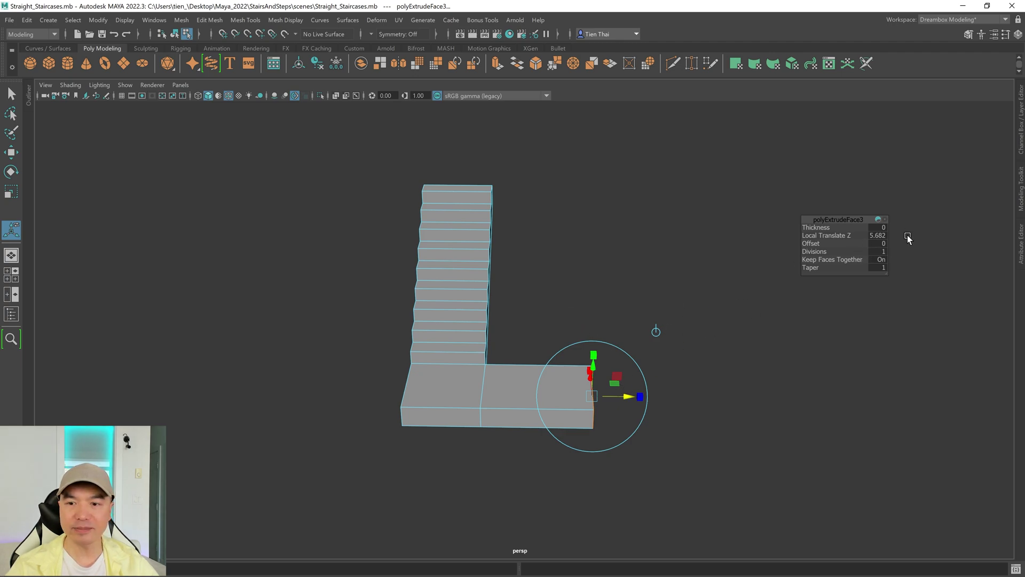
{"action": "left_click", "coordinate": [879, 236]}
{"action": "type", "text": "5"}
{"action": "key", "text": "Return"}
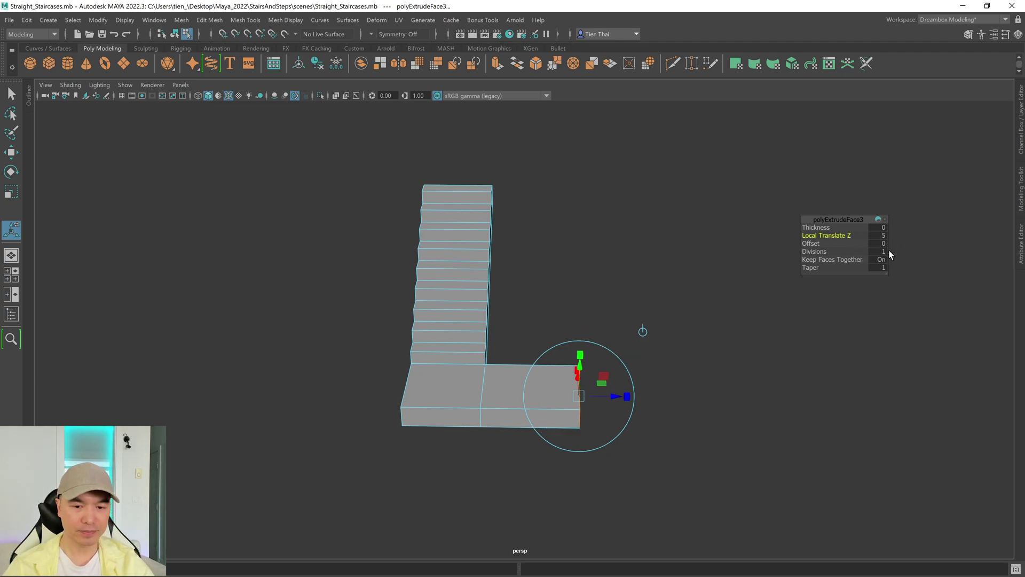
{"action": "left_click_drag", "start_coordinate": [697, 324], "coordinate": [602, 286], "text": "alt"}
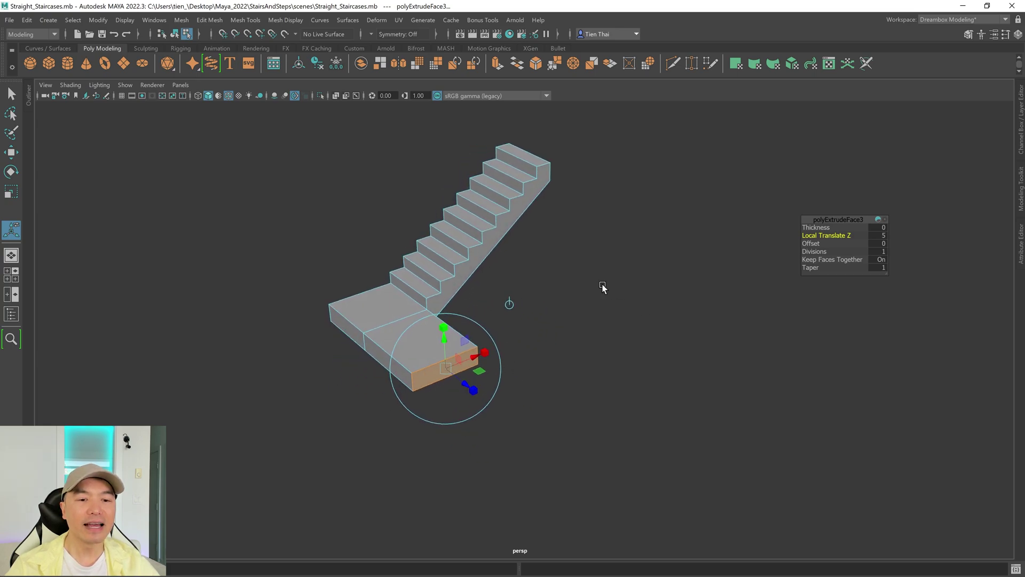
- Return to object selection and duplicate the staircase with its L-shaped landing
{"action": "key", "text": "q"}
{"action": "key", "text": "F8"}
{"action": "left_click", "coordinate": [454, 242]}
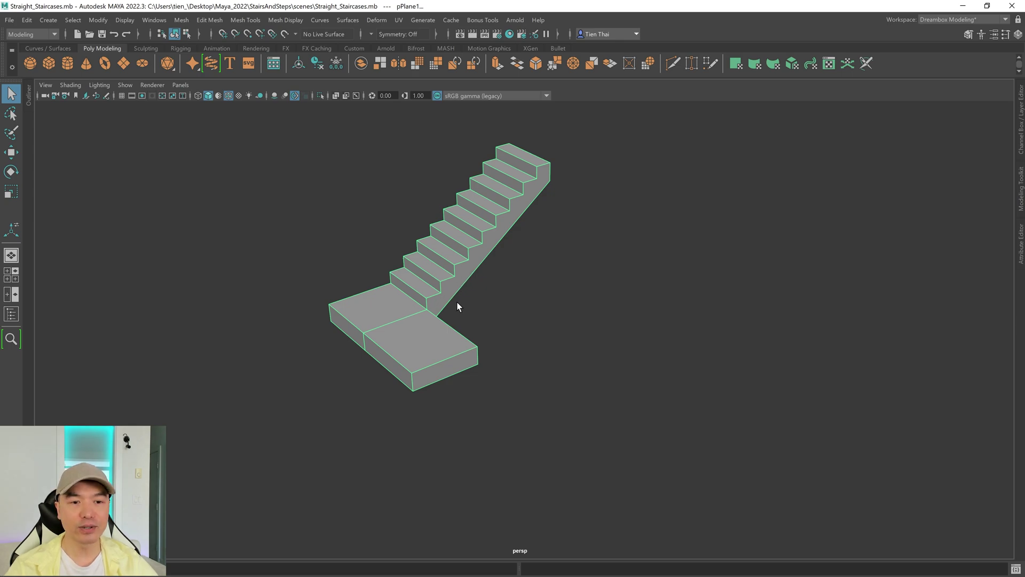
{"action": "key", "text": "w"}
{"action": "key", "text": "ctrl+d"}
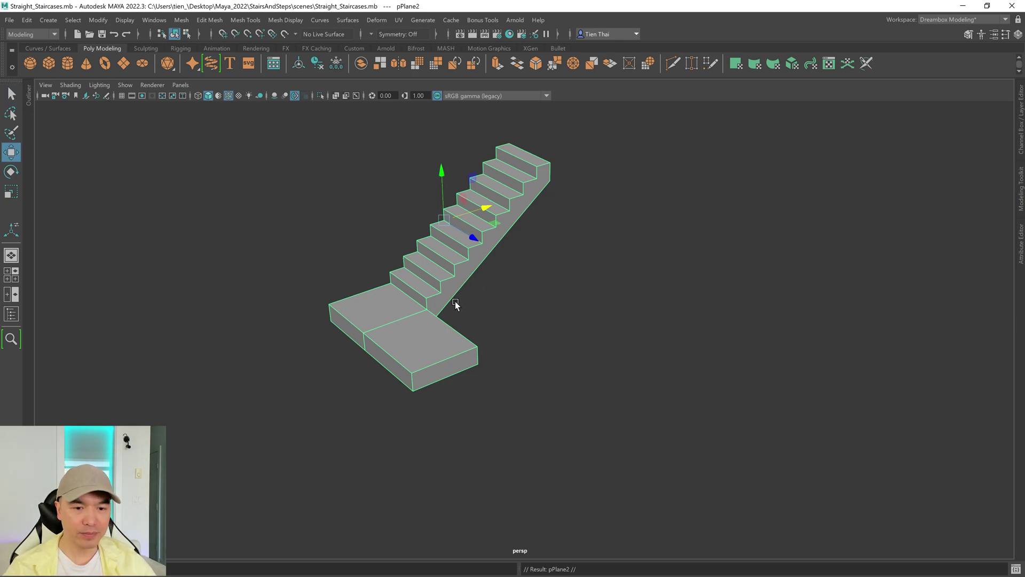
- Rotate the duplicate around the vertical axis to face the opposite way and place it below and beside the original landing
{"action": "key", "text": "e"}
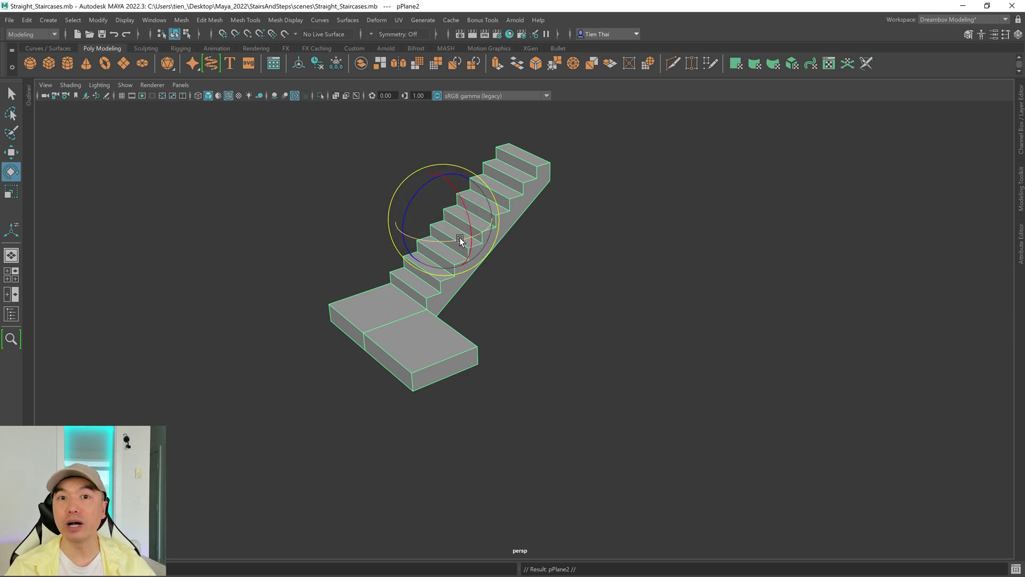
{"action": "left_click_drag", "start_coordinate": [463, 243], "coordinate": [635, 390]}
{"action": "key", "text": "w"}
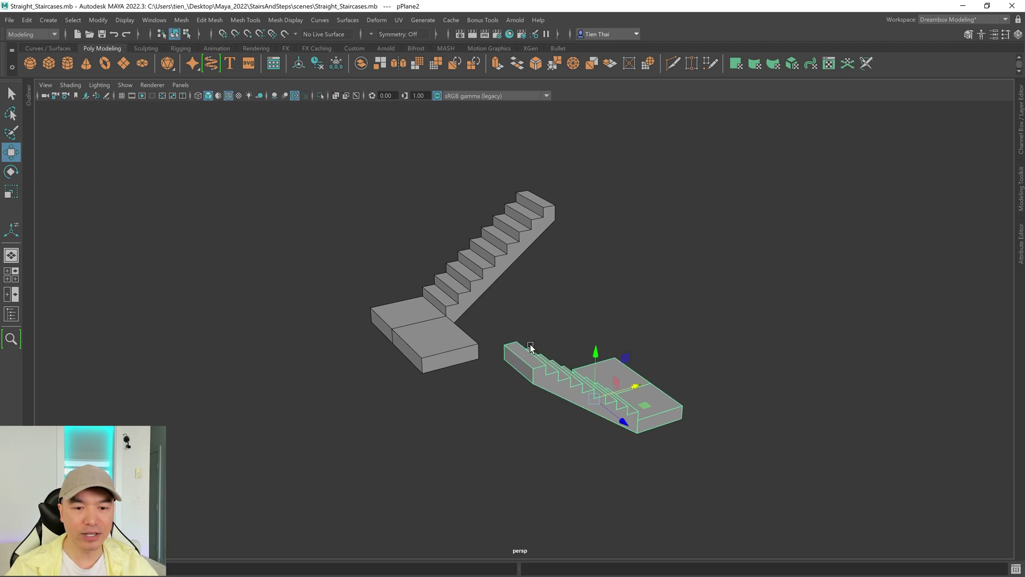
- Snap the duplicate's pivot to the upper corner of its top step, and snap the duplicate to the end corner of the upper landing
{"action": "left_click_drag", "start_coordinate": [531, 347], "coordinate": [522, 360], "text": "alt"}
{"action": "scroll", "coordinate": [526, 337], "scroll_direction": "up", "scroll_amount": 3}
{"action": "middle_click_drag", "start_coordinate": [527, 337], "coordinate": [476, 265], "text": "alt"}
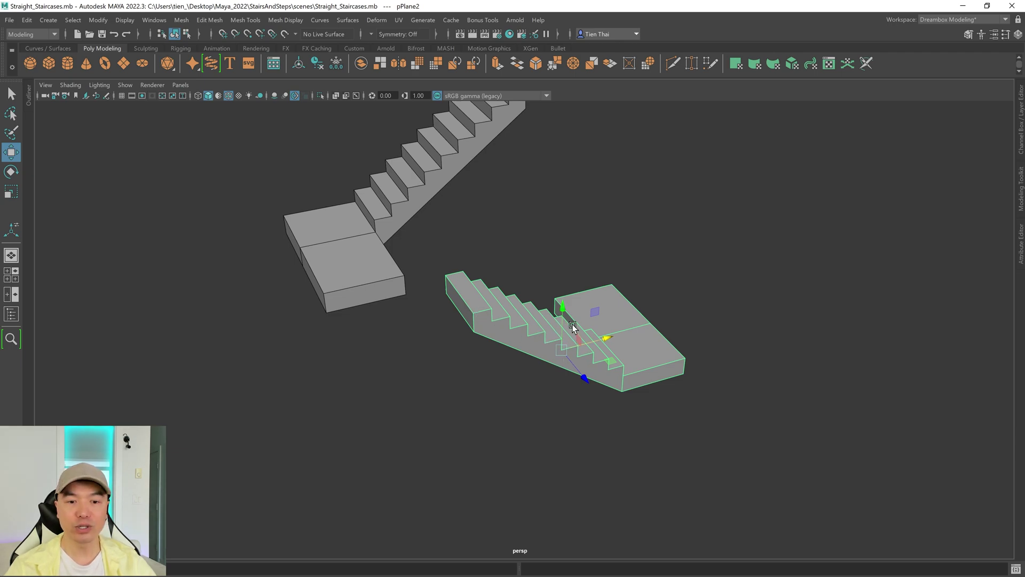
{"action": "key", "text": "d"}
{"action": "key", "text": "v"}
{"action": "left_click_drag", "start_coordinate": [563, 352], "coordinate": [475, 319]}
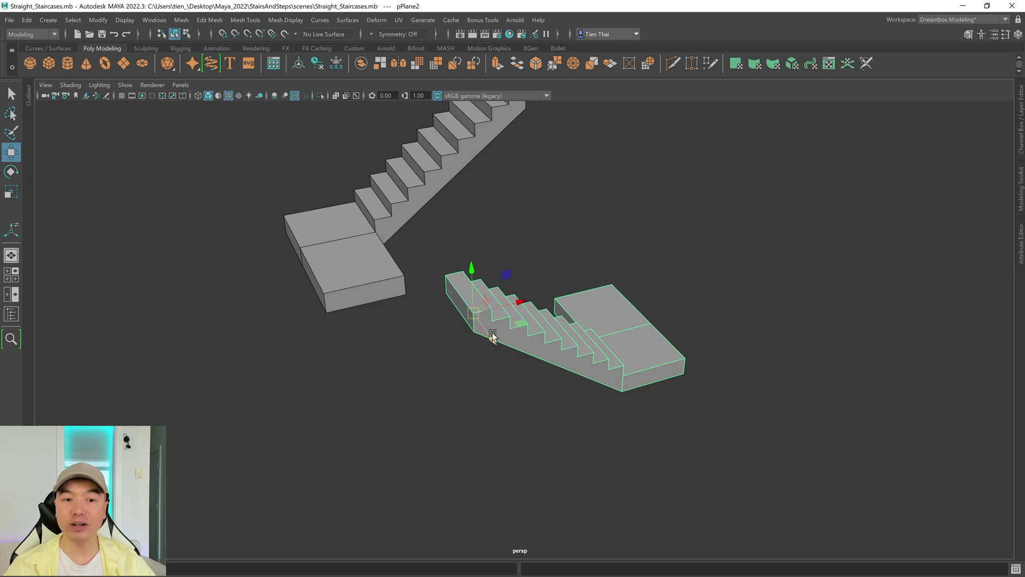
{"action": "key", "text": "v"}
{"action": "left_click_drag", "start_coordinate": [473, 315], "coordinate": [439, 247]}
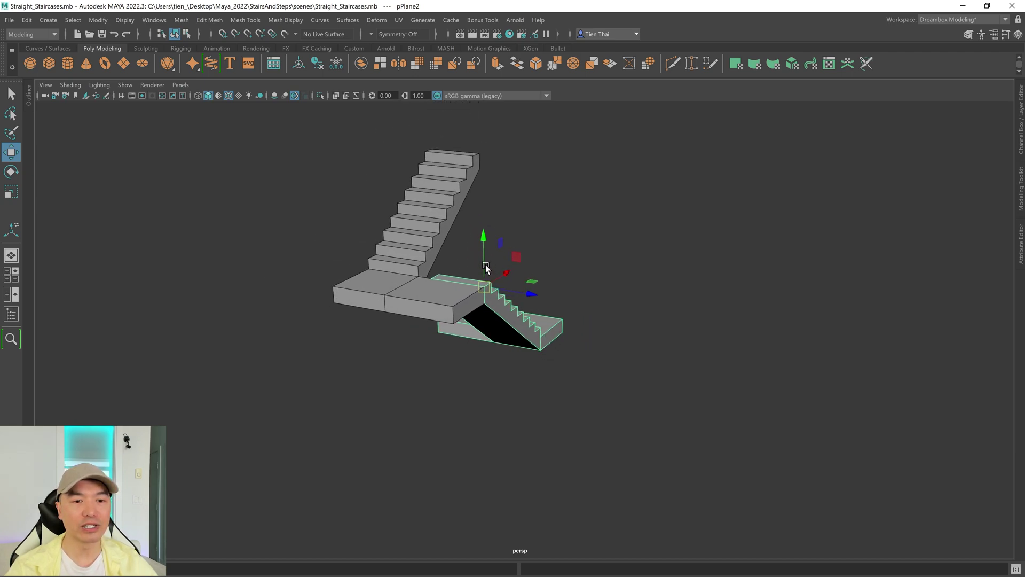
- Try moving the lower flight away from the upper landing and bring it back to the landing's corner
{"action": "left_click_drag", "start_coordinate": [327, 150], "coordinate": [621, 382]}
{"action": "left_click_drag", "start_coordinate": [561, 350], "coordinate": [516, 353], "text": "alt"}
{"action": "scroll", "coordinate": [514, 348], "scroll_direction": "up", "scroll_amount": 2}
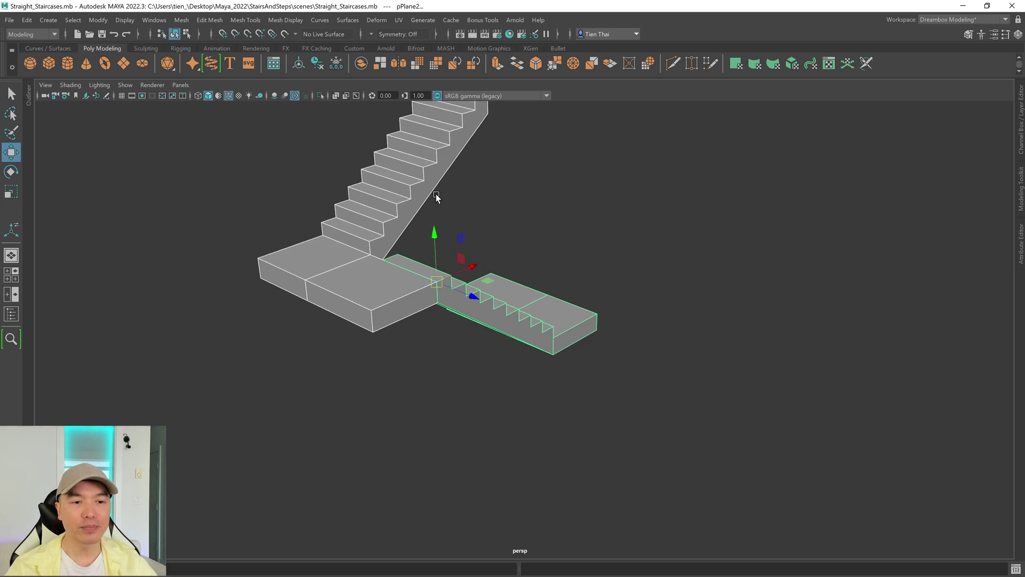
{"action": "left_click", "coordinate": [492, 258]}
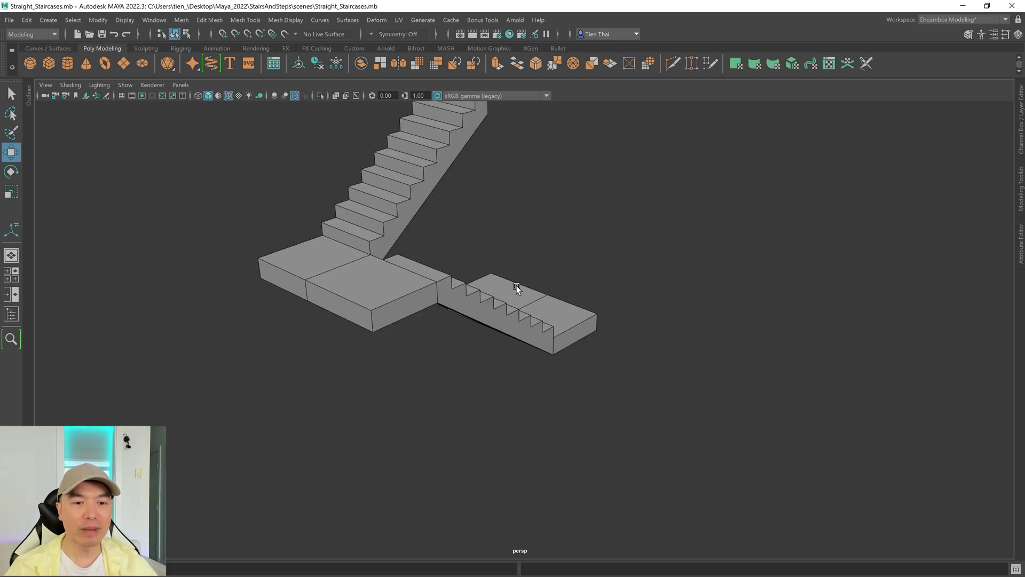
{"action": "left_click", "coordinate": [516, 286]}
{"action": "left_click_drag", "start_coordinate": [469, 269], "coordinate": [508, 252]}
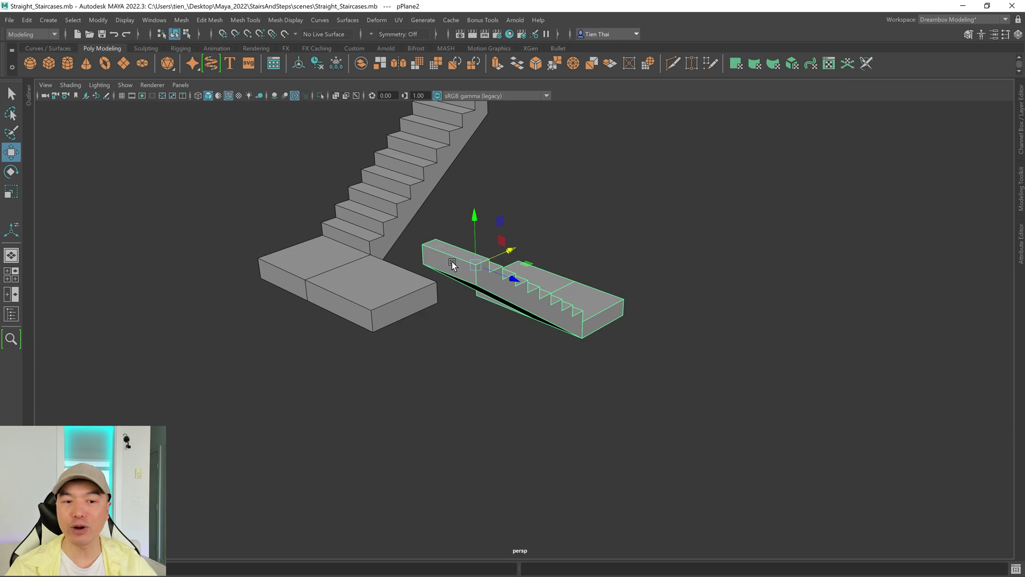
{"action": "middle_click_drag", "start_coordinate": [454, 263], "coordinate": [473, 271]}
- Combine the upper and lower staircase flights into a single mesh
{"action": "scroll", "coordinate": [454, 264], "scroll_direction": "down", "scroll_amount": 3}
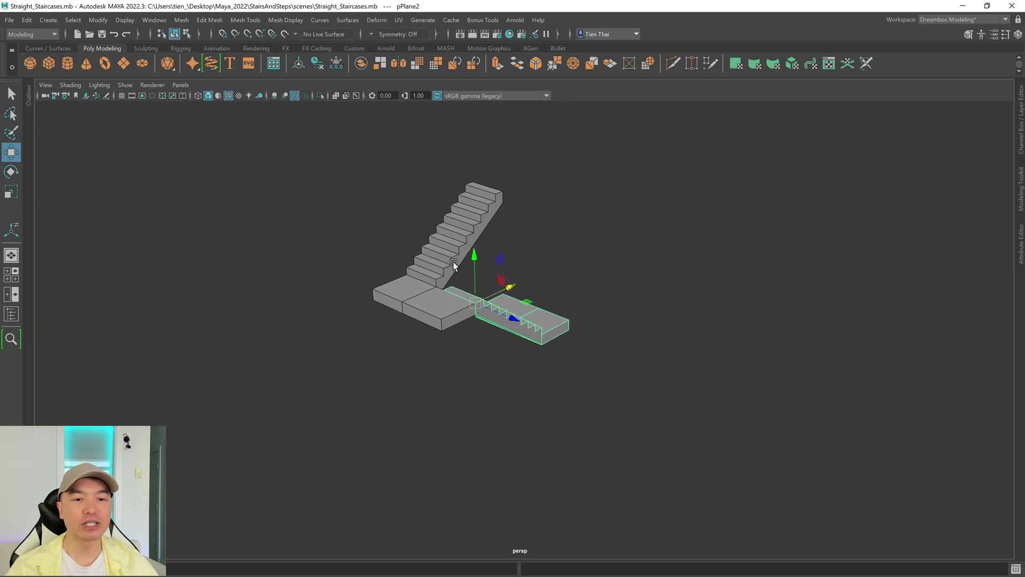
{"action": "left_click_drag", "start_coordinate": [453, 263], "coordinate": [459, 263], "text": "alt"}
{"action": "left_click_drag", "start_coordinate": [388, 200], "coordinate": [610, 359]}
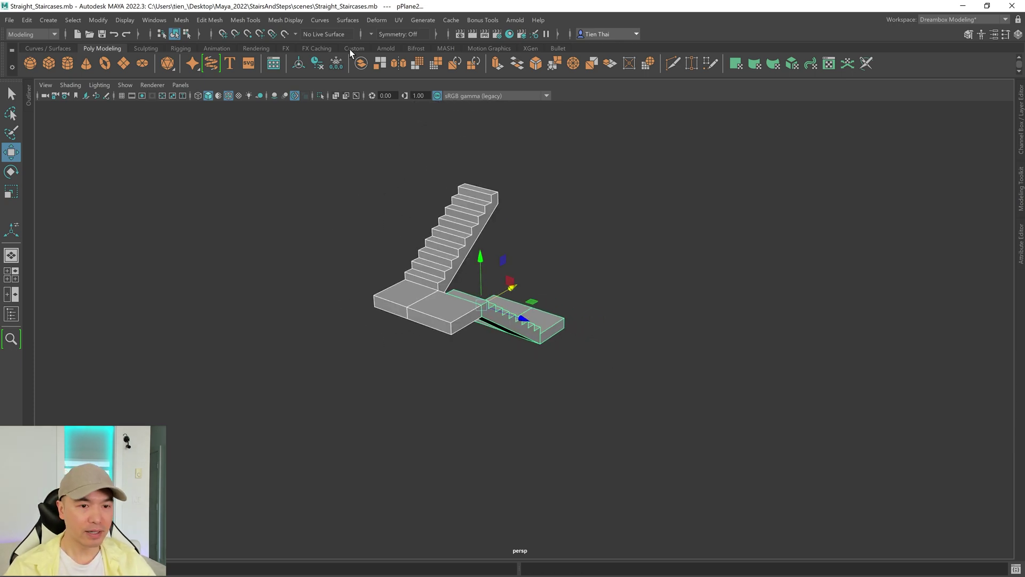
{"action": "left_click", "coordinate": [363, 61]}
{"action": "left_click_drag", "start_coordinate": [394, 212], "coordinate": [552, 256], "text": "alt"}
{"action": "middle_click_drag", "start_coordinate": [552, 256], "coordinate": [501, 208], "text": "alt"}
{"action": "scroll", "coordinate": [504, 252], "scroll_direction": "up", "scroll_amount": 3}
{"action": "mouse_move", "coordinate": [496, 241]}
{"action": "left_mouse_down", "text": "alt"}
{"action": "mouse_move", "coordinate": [503, 254]}
{"action": "mouse_move", "coordinate": [503, 232]}
{"action": "mouse_move", "coordinate": [484, 243]}
{"action": "left_mouse_up", "text": "alt"}
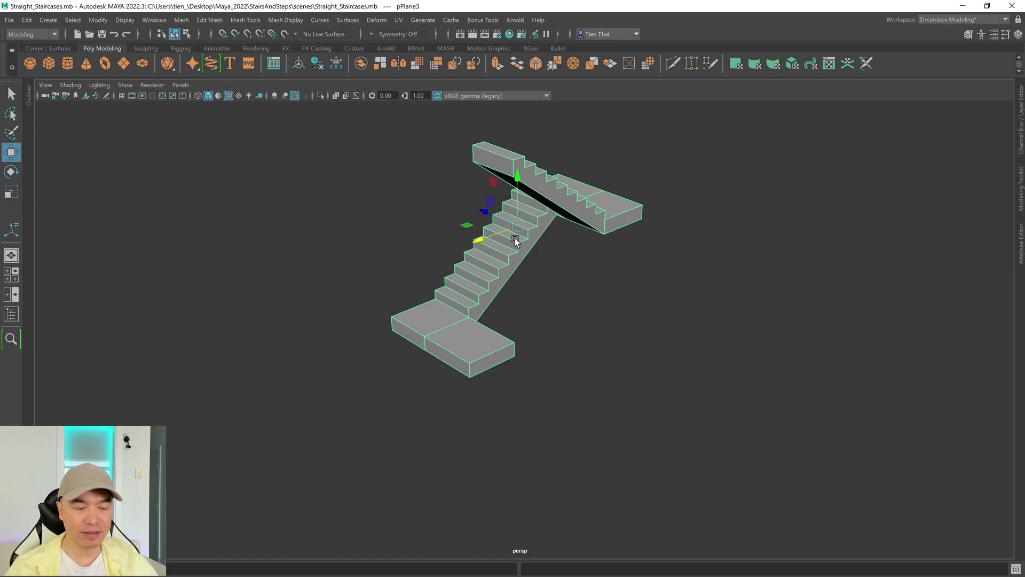
- Try duplicating the combined staircase and moving the copy straight down below the lower landing
{"action": "key", "text": "ctrl+d"}
{"action": "left_click_drag", "start_coordinate": [517, 179], "coordinate": [556, 340]}
{"action": "scroll", "coordinate": [520, 352], "scroll_direction": "up", "scroll_amount": 4}
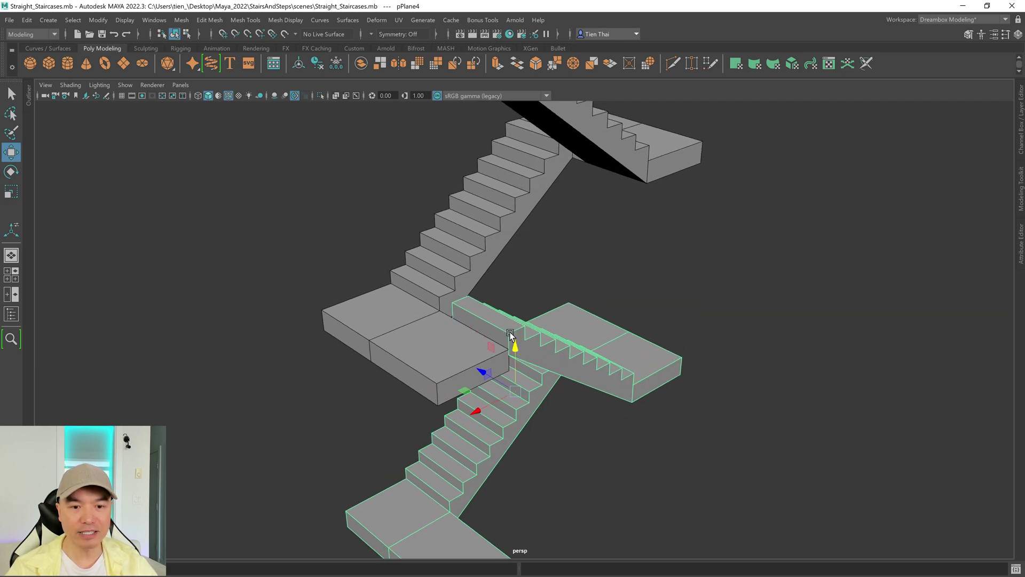
{"action": "scroll", "coordinate": [511, 335], "scroll_direction": "down", "scroll_amount": 3}
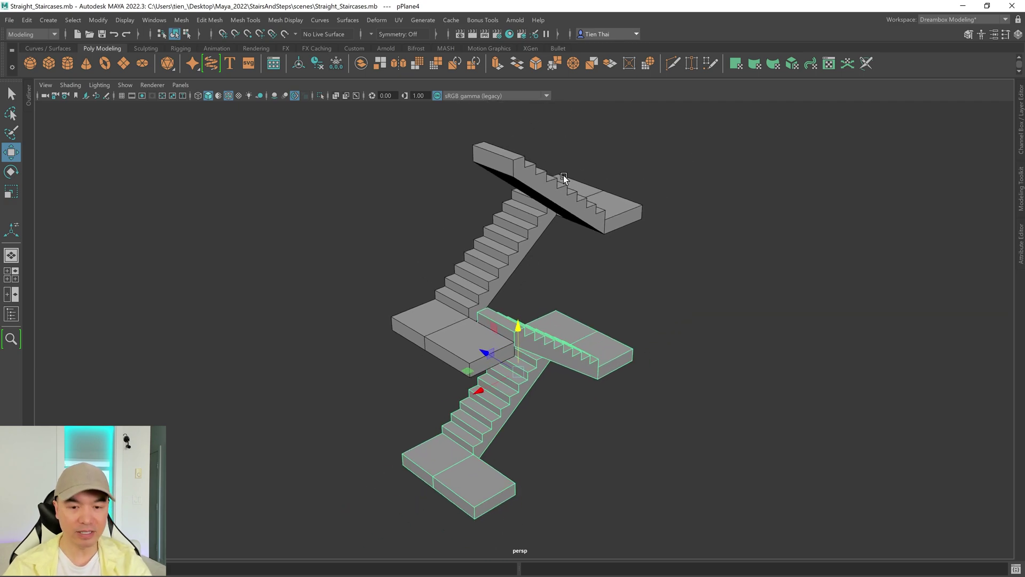
{"action": "key", "text": "ctrl+z"}
{"action": "key", "text": "f"}
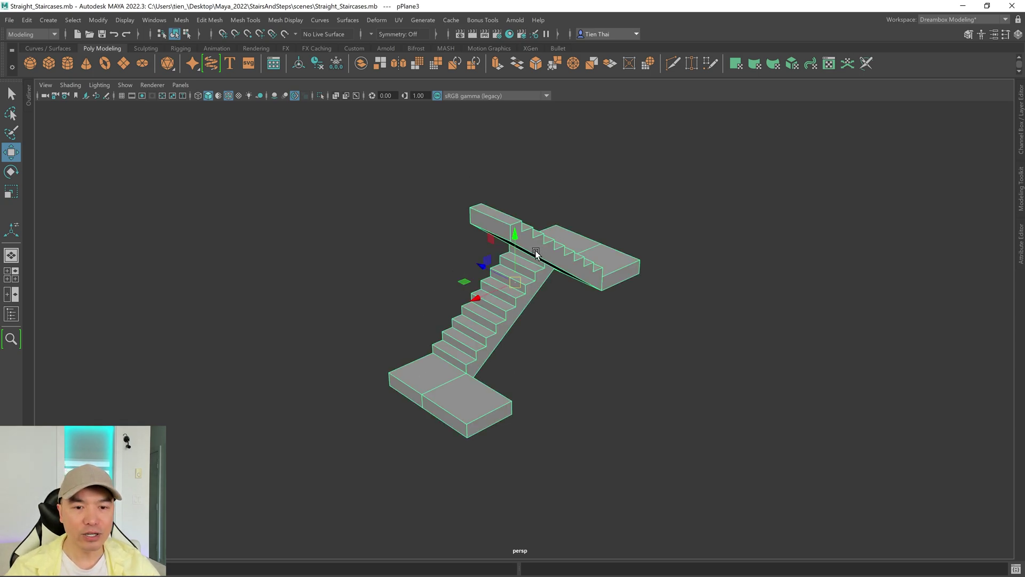
- Snap the combined staircase's pivot to the corner of the upper flight's top step
{"action": "scroll", "coordinate": [537, 260], "scroll_direction": "up", "scroll_amount": 3}
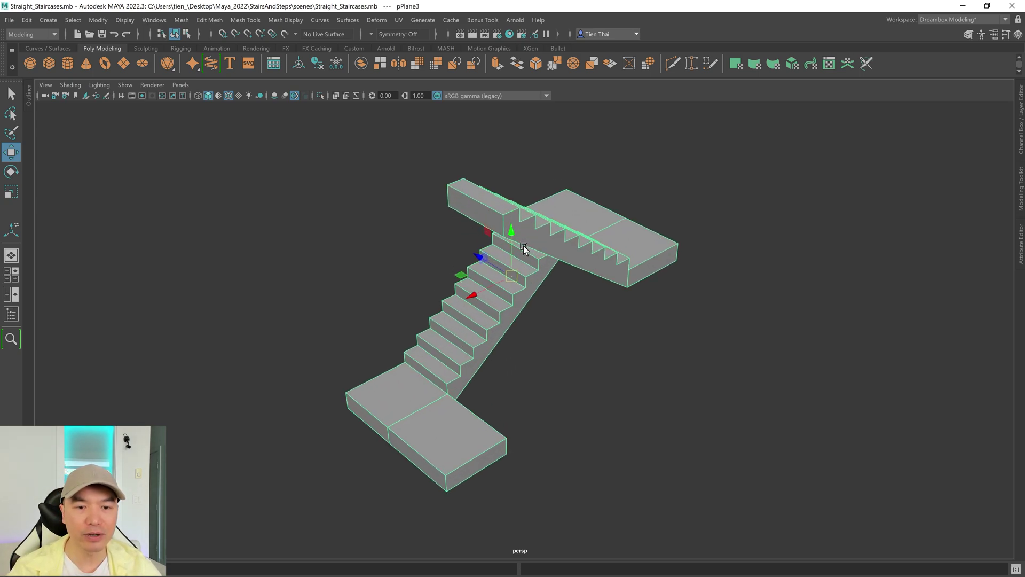
{"action": "key", "text": "d"}
{"action": "key", "text": "v"}
{"action": "left_click_drag", "start_coordinate": [512, 276], "coordinate": [495, 216]}
{"action": "scroll", "coordinate": [496, 222], "scroll_direction": "down", "scroll_amount": 6}
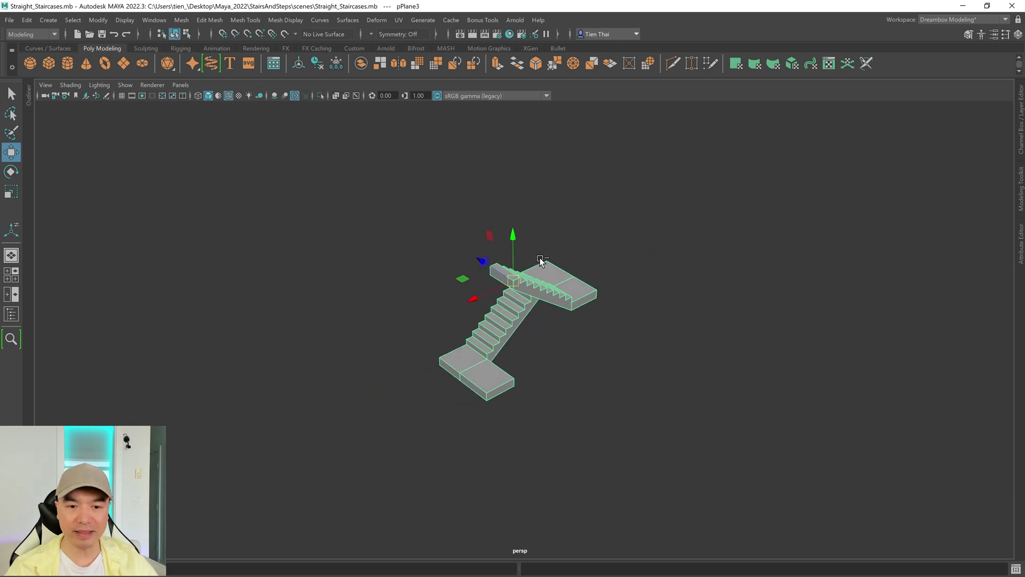
- Duplicate the combined staircase and snap the copy's top step to the corner of the original's lower landing
{"action": "key", "text": "ctrl+d"}
{"action": "scroll", "coordinate": [540, 266], "scroll_direction": "up", "scroll_amount": 4}
{"action": "left_click_drag", "start_coordinate": [506, 213], "coordinate": [524, 326]}
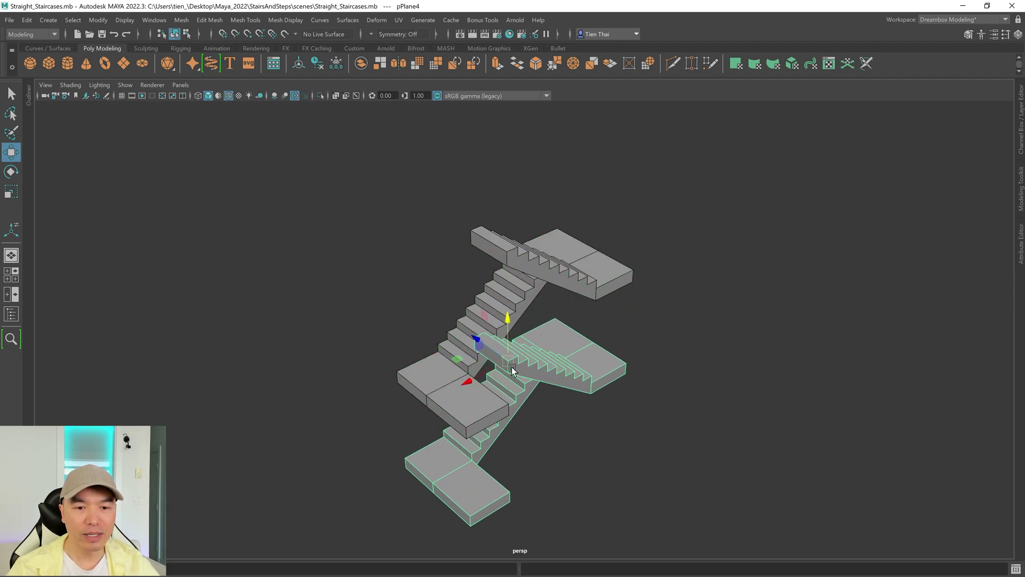
{"action": "left_click_drag", "start_coordinate": [512, 369], "coordinate": [511, 411]}
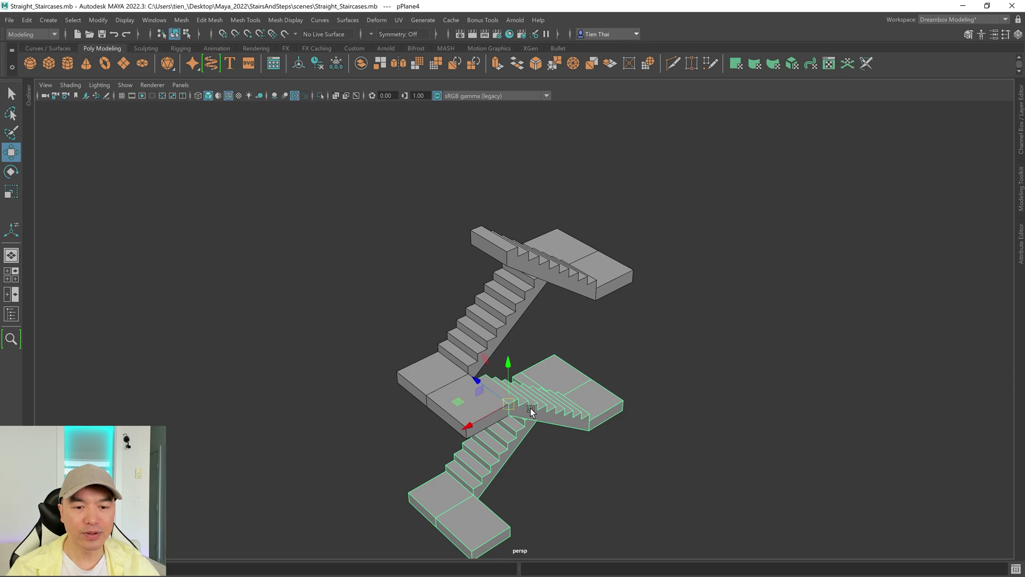
- Repeat the duplicate with its transform three more times to stack further staircase units downward
{"action": "middle_click_drag", "start_coordinate": [531, 409], "coordinate": [527, 307], "text": "alt"}
{"action": "scroll", "coordinate": [534, 316], "scroll_direction": "down", "scroll_amount": 2}
{"action": "key", "text": "shift+d"}
{"action": "scroll", "coordinate": [591, 327], "scroll_direction": "down", "scroll_amount": 3}
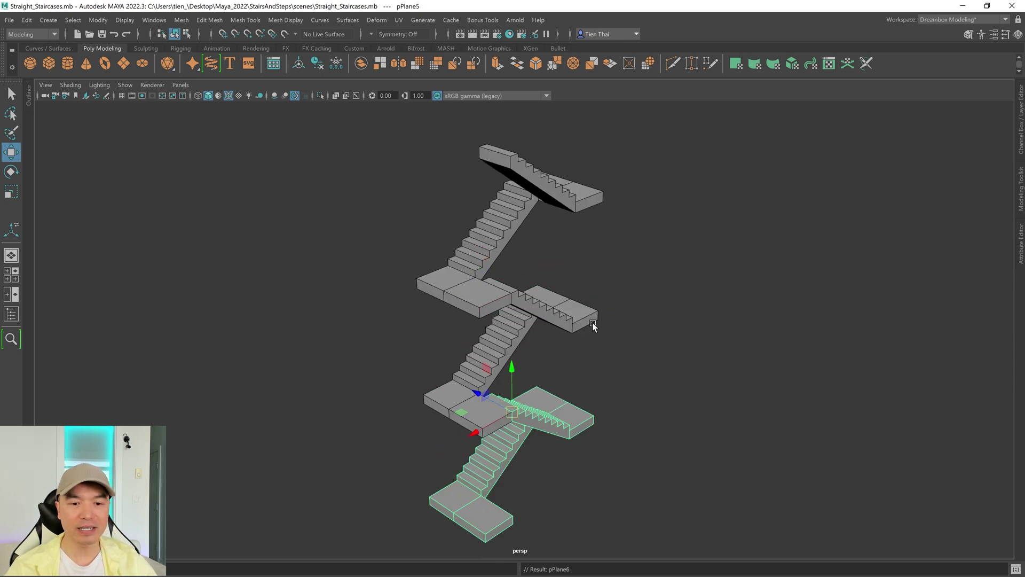
{"action": "key", "text": "shift+d"}
{"action": "key", "text": "shift+d"}
{"action": "middle_click_drag", "start_coordinate": [629, 407], "coordinate": [658, 304], "text": "alt"}
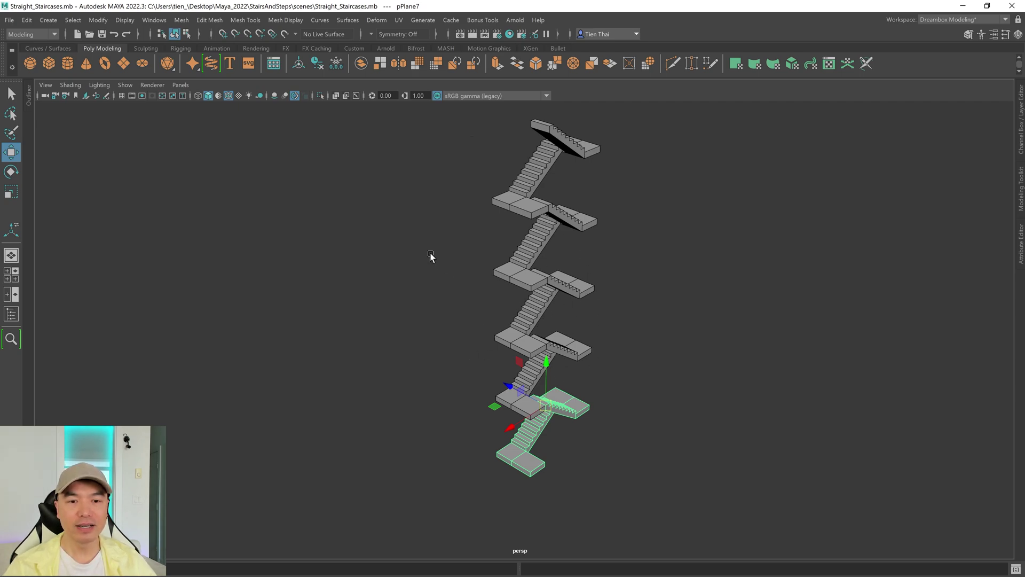
- Delete all the stacked copies, keeping only the original combined staircase
{"action": "left_click_drag", "start_coordinate": [590, 275], "coordinate": [568, 284], "text": "alt"}
{"action": "left_click_drag", "start_coordinate": [470, 246], "coordinate": [656, 494]}
{"action": "key", "text": "Delete"}
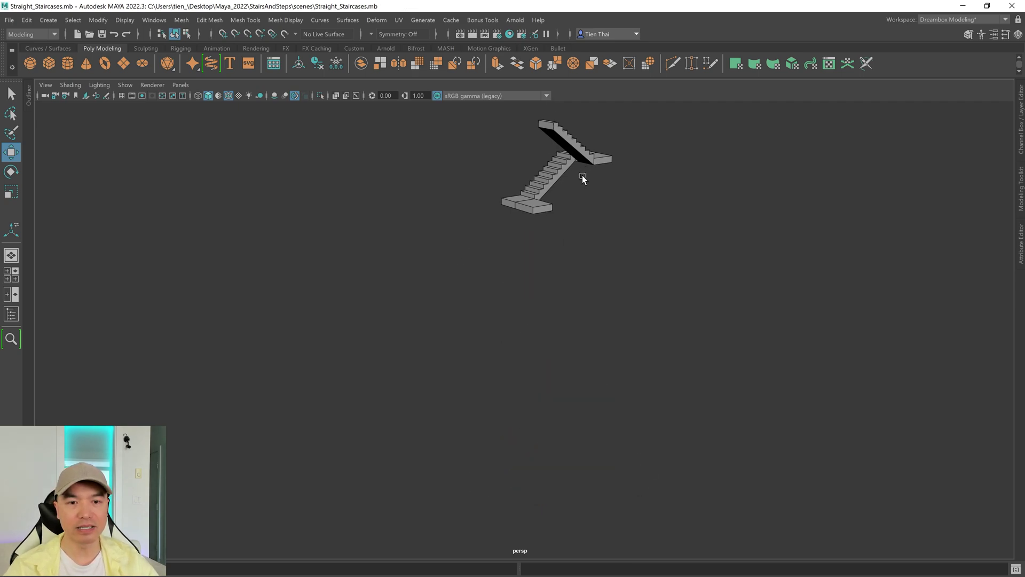
- Display the scene's object list and delete the construction history of the combined staircase
{"action": "middle_click_drag", "start_coordinate": [386, 240], "coordinate": [474, 328], "text": "alt"}
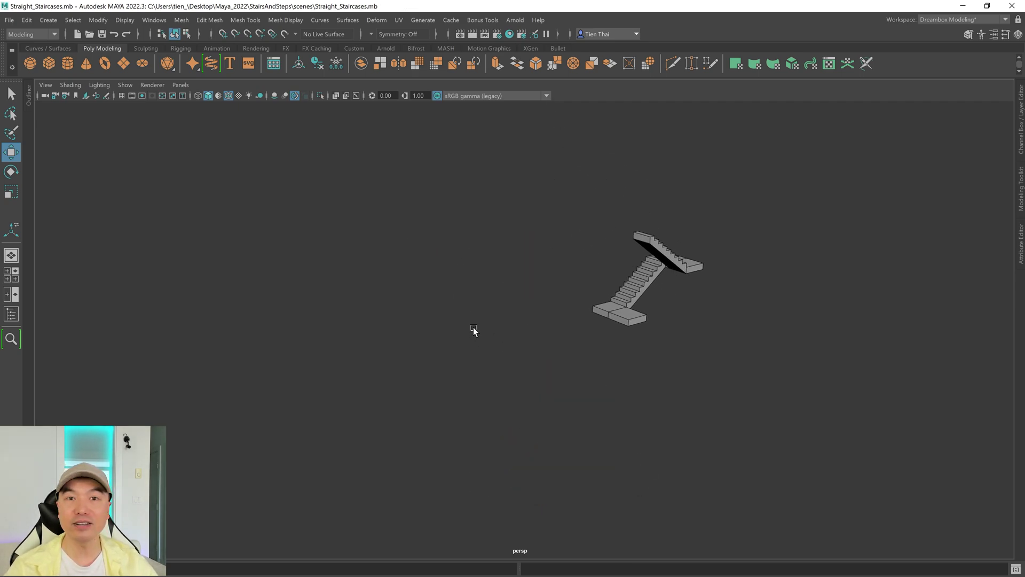
{"action": "key", "text": "q"}
{"action": "left_click", "coordinate": [27, 102]}
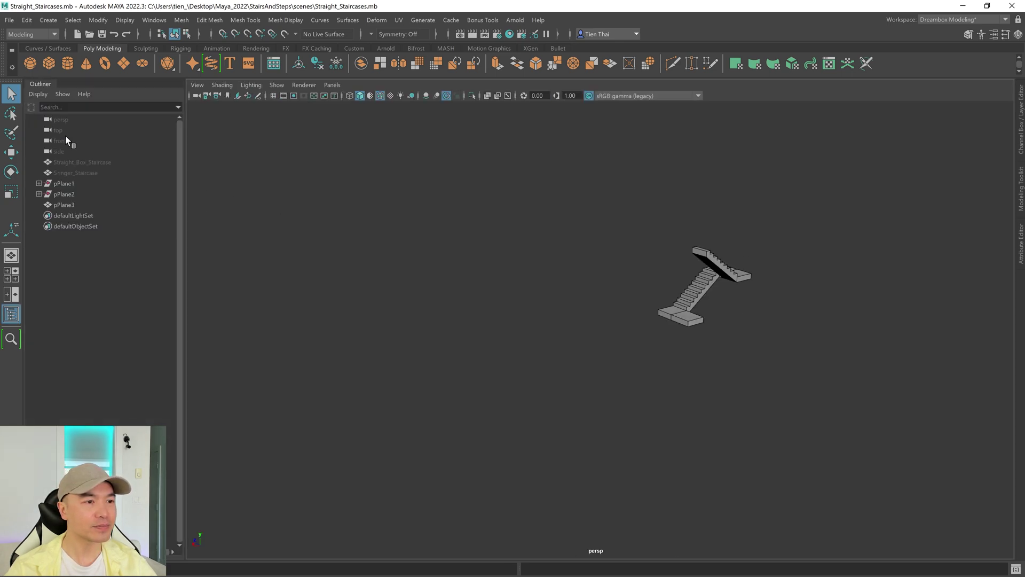
{"action": "left_click", "coordinate": [86, 162]}
{"action": "left_click", "coordinate": [83, 172]}
{"action": "left_click", "coordinate": [699, 281]}
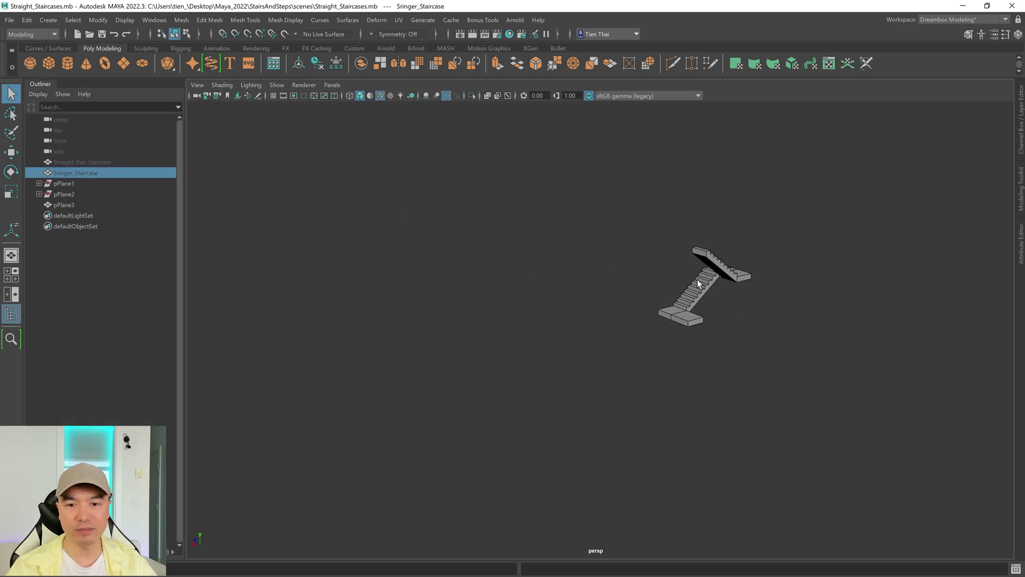
{"action": "left_click", "coordinate": [318, 63]}
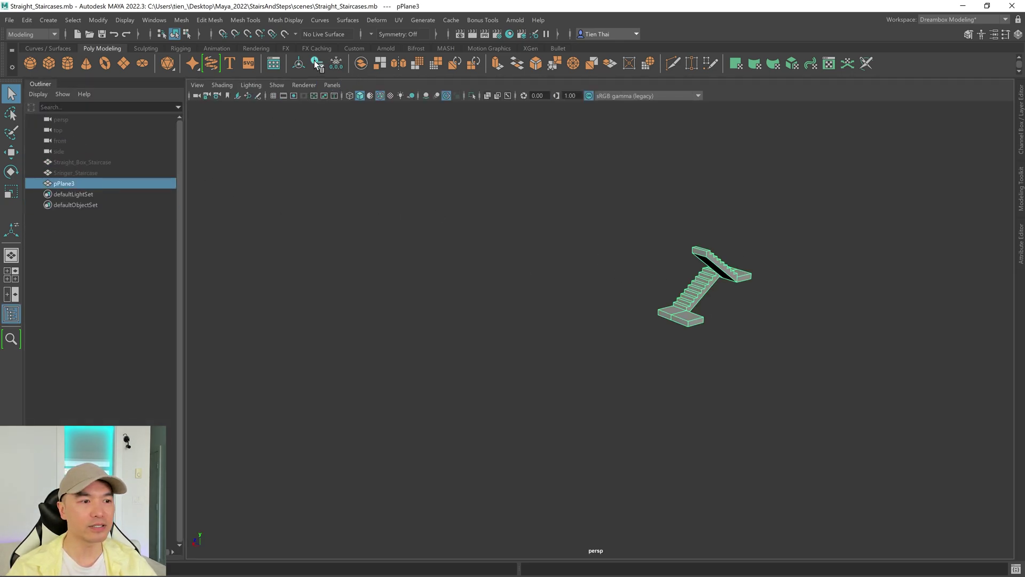
- Rename the combined staircase pPlane3 as Stairwell_Staircase
{"action": "double_click", "coordinate": [64, 183]}
{"action": "type", "text": "S"}
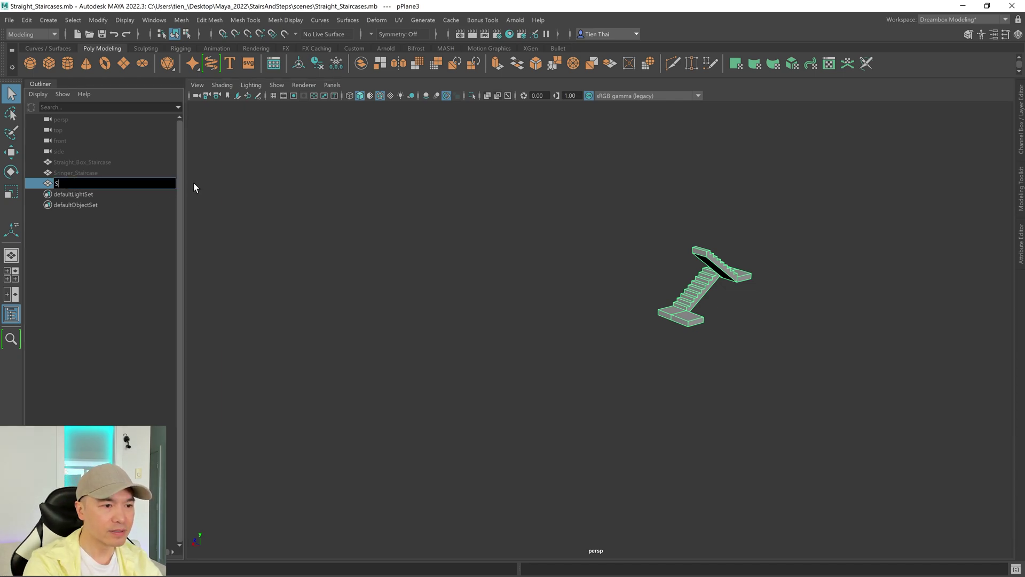
{"action": "type", "text": "tairwell"}
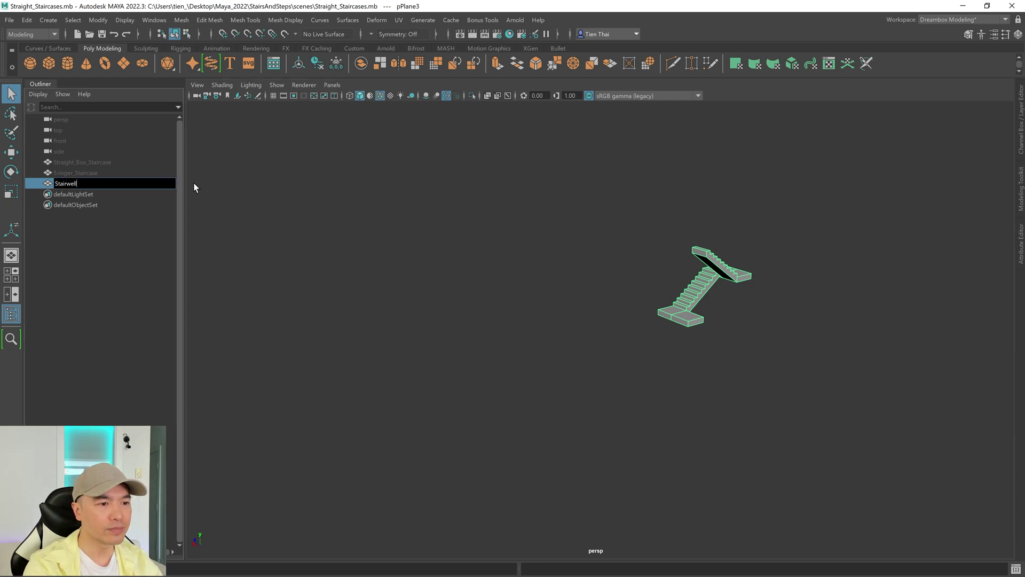
{"action": "type", "text": "_Staircase"}
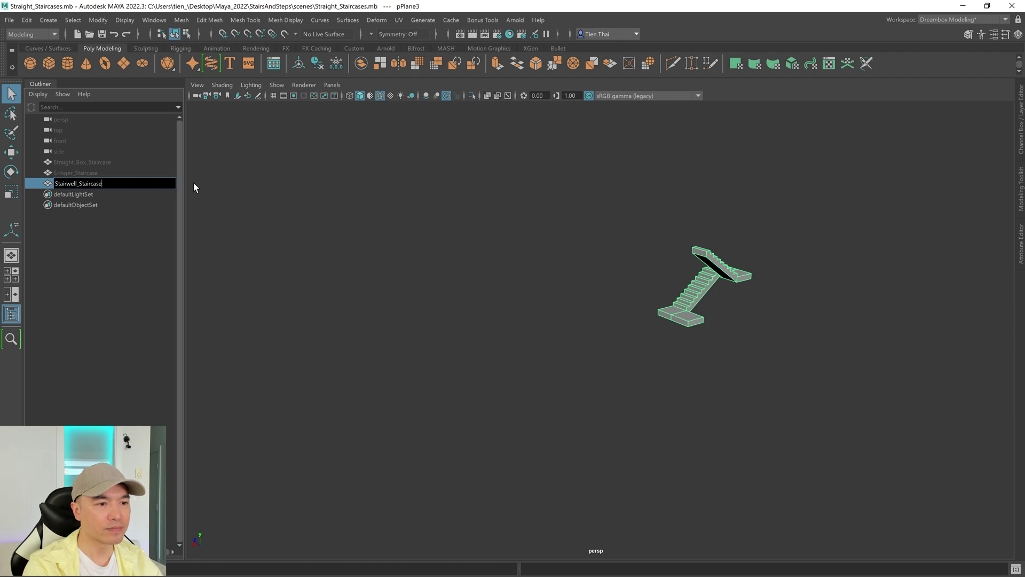
{"action": "key", "text": "Return"}
- Unhide Straight_Box_Staircase and Sringer_Staircase, and move the box staircase sideways clear of the other two
{"action": "left_click_drag", "start_coordinate": [100, 162], "coordinate": [96, 176]}
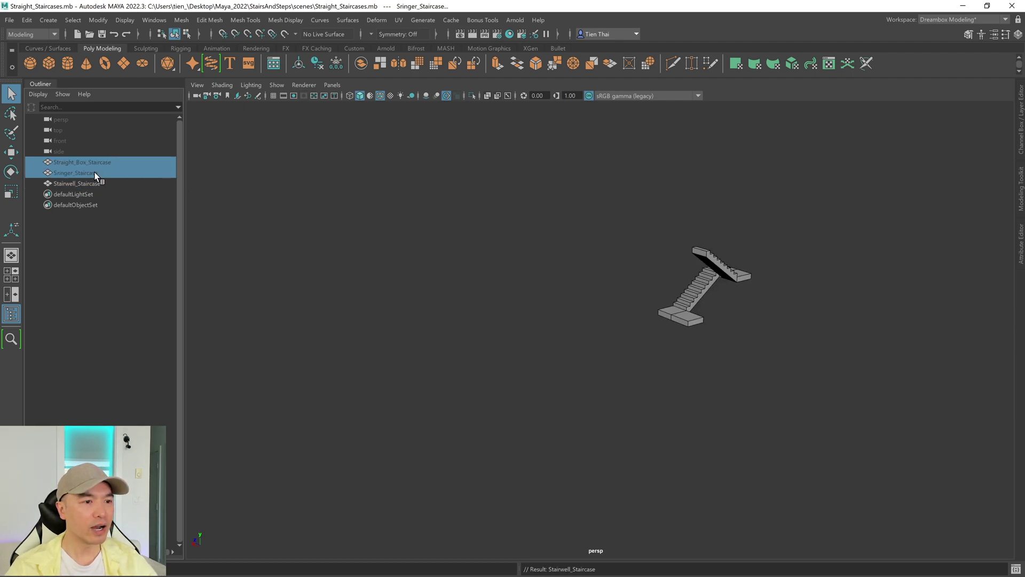
{"action": "key", "text": "h"}
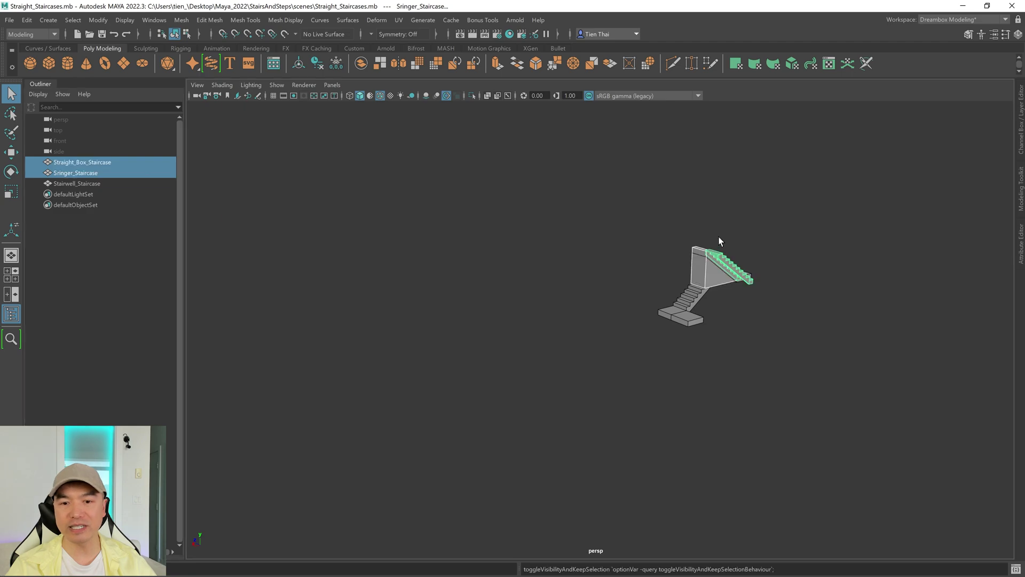
{"action": "left_click_drag", "start_coordinate": [664, 240], "coordinate": [632, 259], "text": "alt"}
{"action": "key", "text": "w"}
{"action": "left_click", "coordinate": [652, 246]}
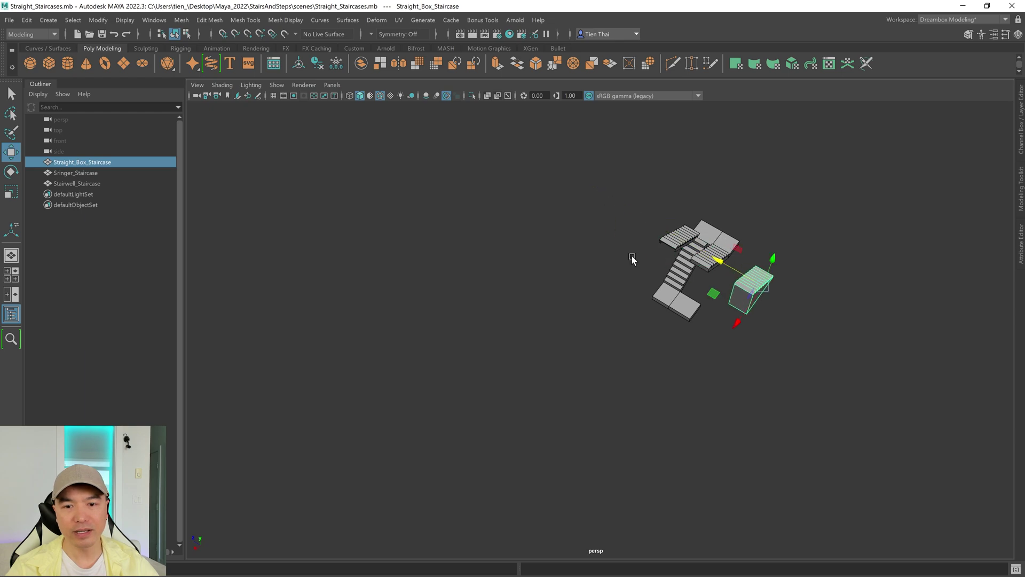
- Move Sringer_Staircase sideways into the gap between the box staircase and the stairwell staircase
{"action": "left_click", "coordinate": [668, 246]}
{"action": "left_click_drag", "start_coordinate": [641, 216], "coordinate": [691, 247]}
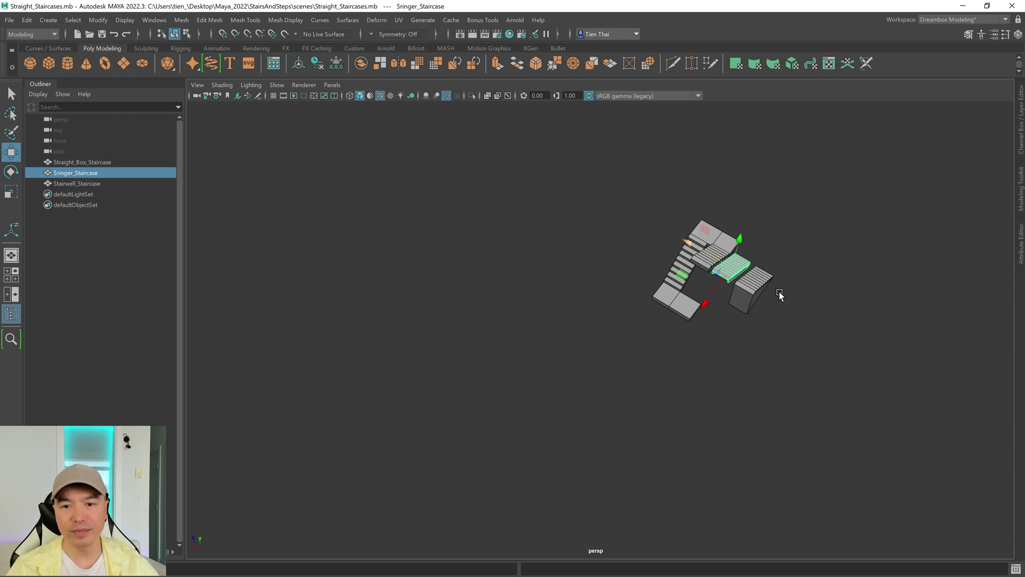
{"action": "left_click_drag", "start_coordinate": [780, 295], "coordinate": [611, 281], "text": "alt"}
{"action": "key", "text": "f"}
{"action": "scroll", "coordinate": [618, 283], "scroll_direction": "down", "scroll_amount": 4}
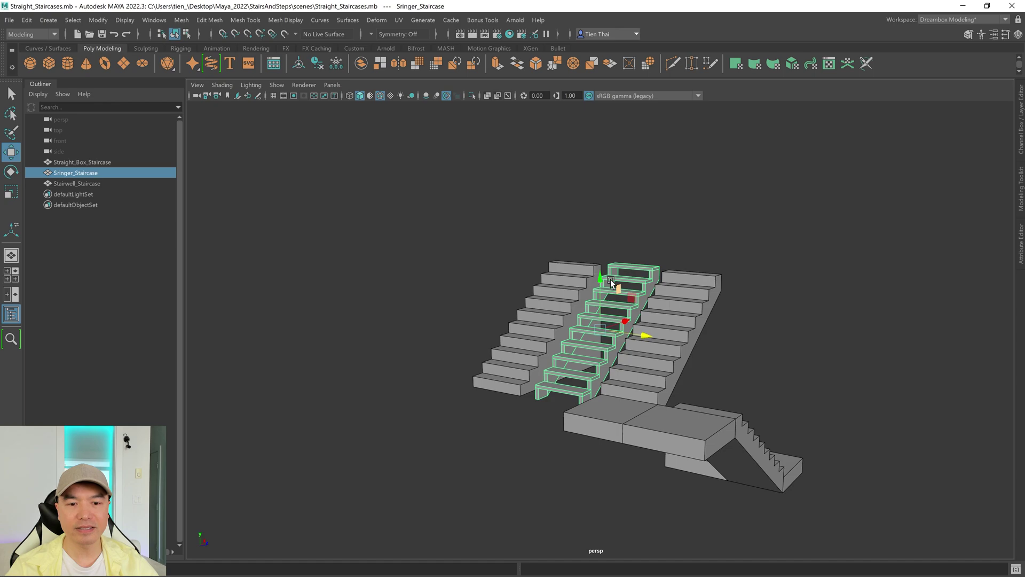
- Move the box staircase farther outward and shift the stringer staircase away from the stairwell staircase to space out the row
{"action": "key", "text": "q"}
{"action": "left_click", "coordinate": [541, 312]}
{"action": "key", "text": "w"}
{"action": "left_click_drag", "start_coordinate": [557, 327], "coordinate": [481, 316]}
{"action": "left_click", "coordinate": [29, 81]}
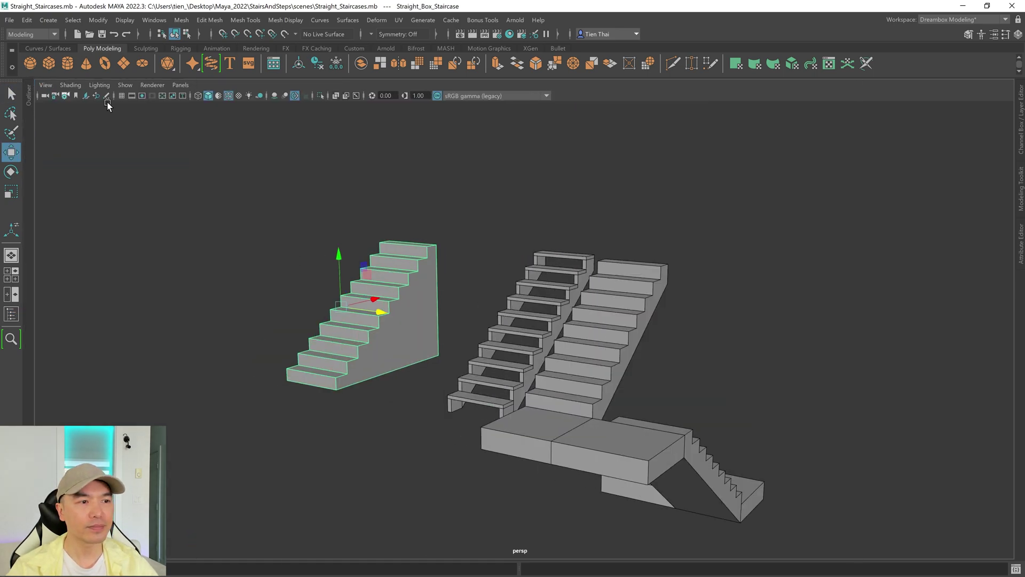
{"action": "left_click", "coordinate": [529, 314]}
{"action": "left_click_drag", "start_coordinate": [575, 338], "coordinate": [522, 334]}
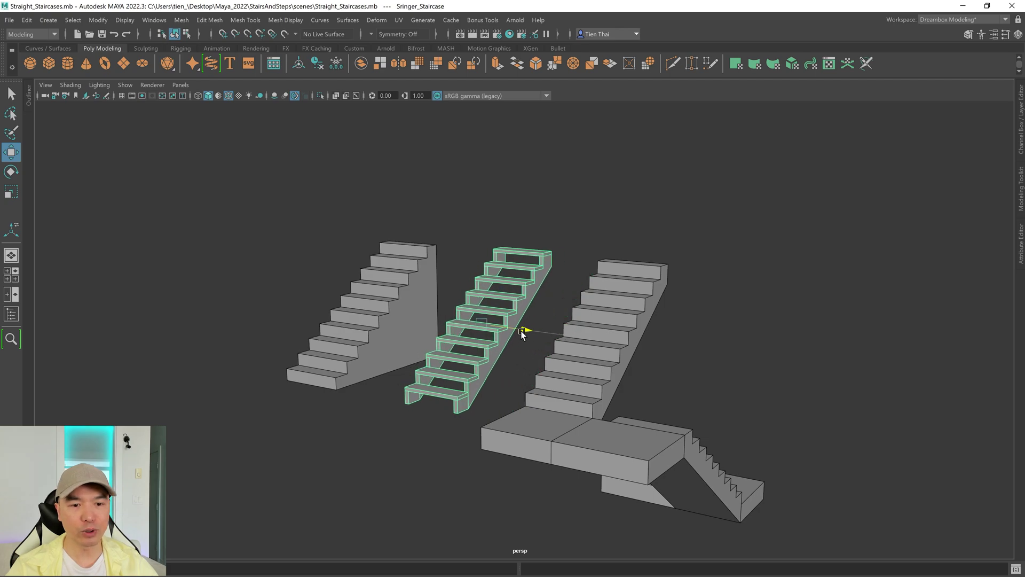
- Examine the three staircases side by side from the front and from above
{"action": "middle_click_drag", "start_coordinate": [619, 376], "coordinate": [587, 290], "text": "alt"}
{"action": "scroll", "coordinate": [588, 290], "scroll_direction": "down", "scroll_amount": 2}
{"action": "left_click_drag", "start_coordinate": [565, 302], "coordinate": [571, 328], "text": "alt"}
{"action": "scroll", "coordinate": [550, 316], "scroll_direction": "down", "scroll_amount": 3}
{"action": "key", "text": "q"}
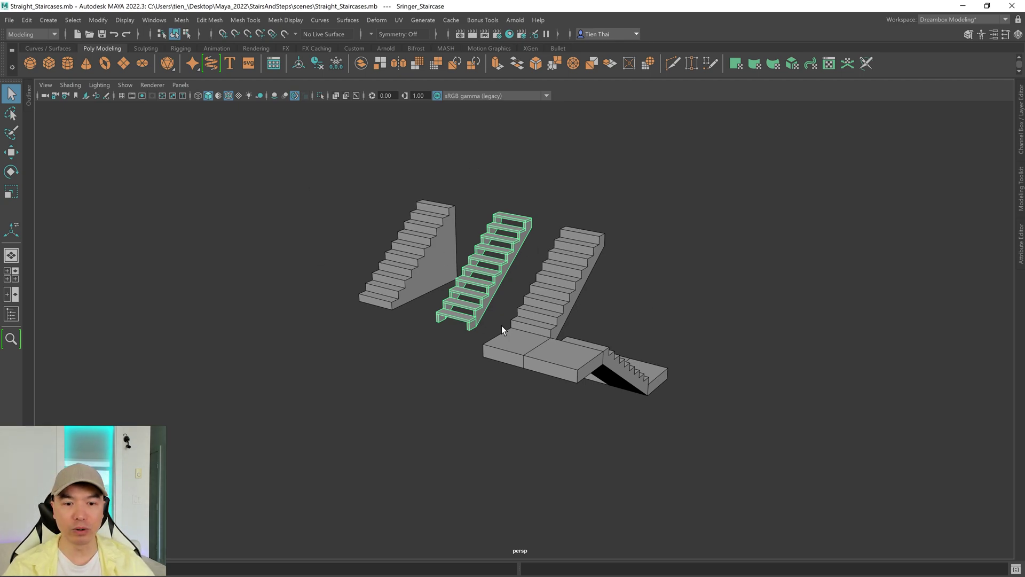
{"action": "left_click_drag", "start_coordinate": [501, 325], "coordinate": [570, 277], "text": "alt"}
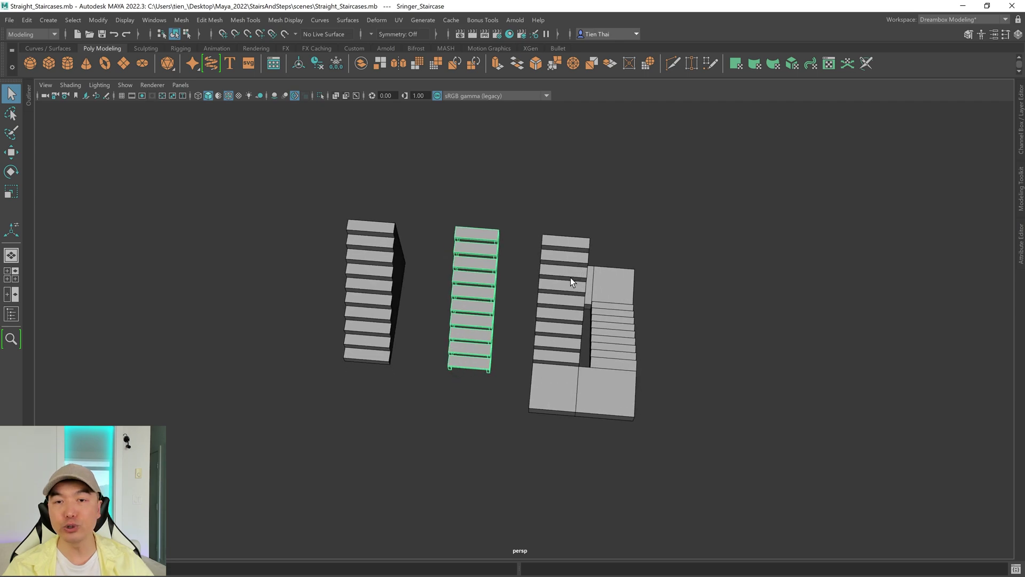
{"action": "left_click_drag", "start_coordinate": [650, 333], "coordinate": [595, 360], "text": "alt"}
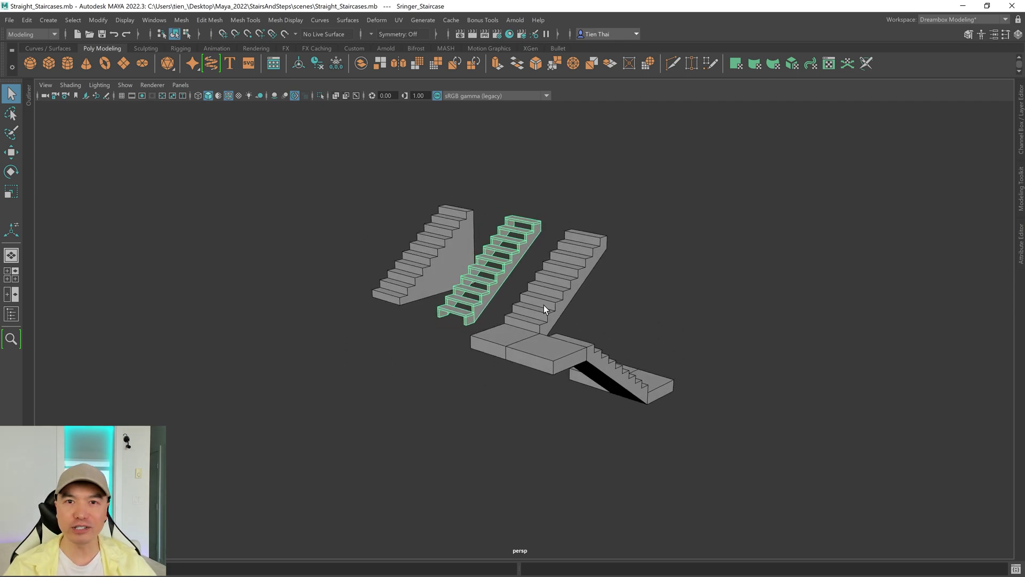
{"action": "scroll", "coordinate": [543, 306], "scroll_direction": "down", "scroll_amount": 1}
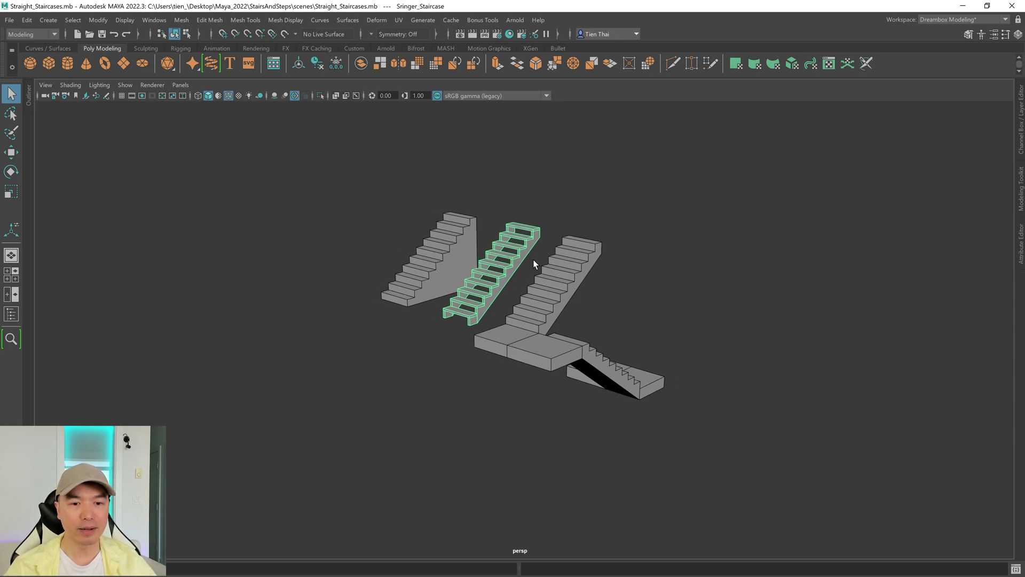
- Move Stairwell_Staircase farther outward, re-centre the stringer staircase between its neighbours, and clear the selection
{"action": "left_click_drag", "start_coordinate": [535, 263], "coordinate": [510, 293], "text": "alt"}
{"action": "left_click", "coordinate": [552, 325]}
{"action": "key", "text": "w"}
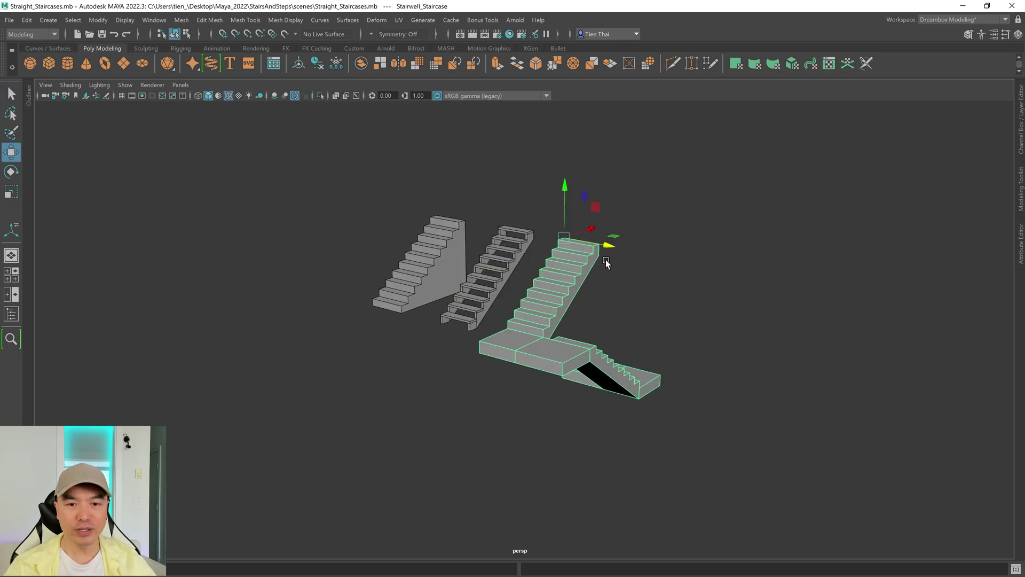
{"action": "left_click_drag", "start_coordinate": [608, 243], "coordinate": [638, 250]}
{"action": "left_click", "coordinate": [509, 268]}
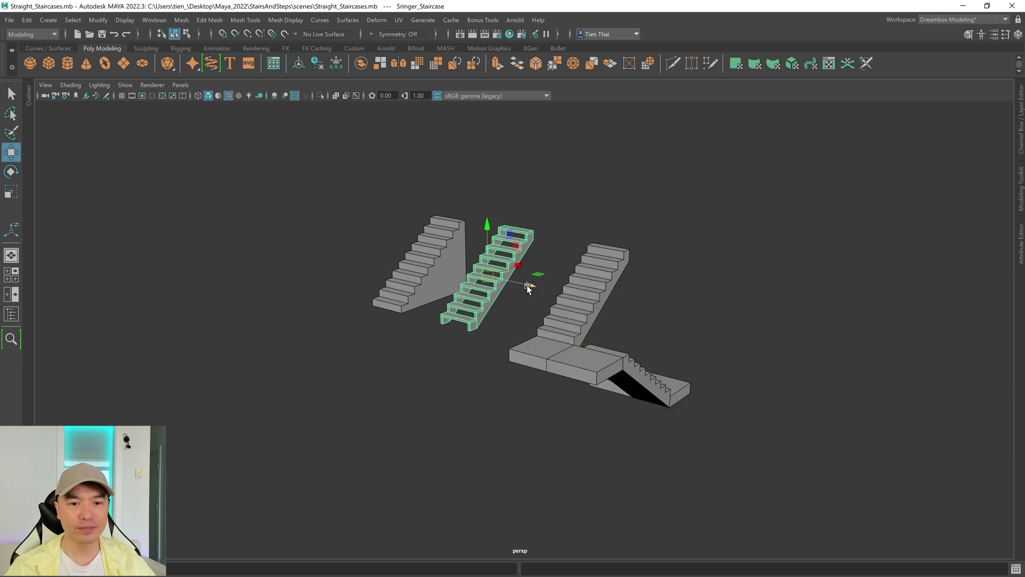
{"action": "left_click_drag", "start_coordinate": [529, 287], "coordinate": [541, 289]}
{"action": "left_click_drag", "start_coordinate": [469, 289], "coordinate": [460, 292], "text": "alt"}
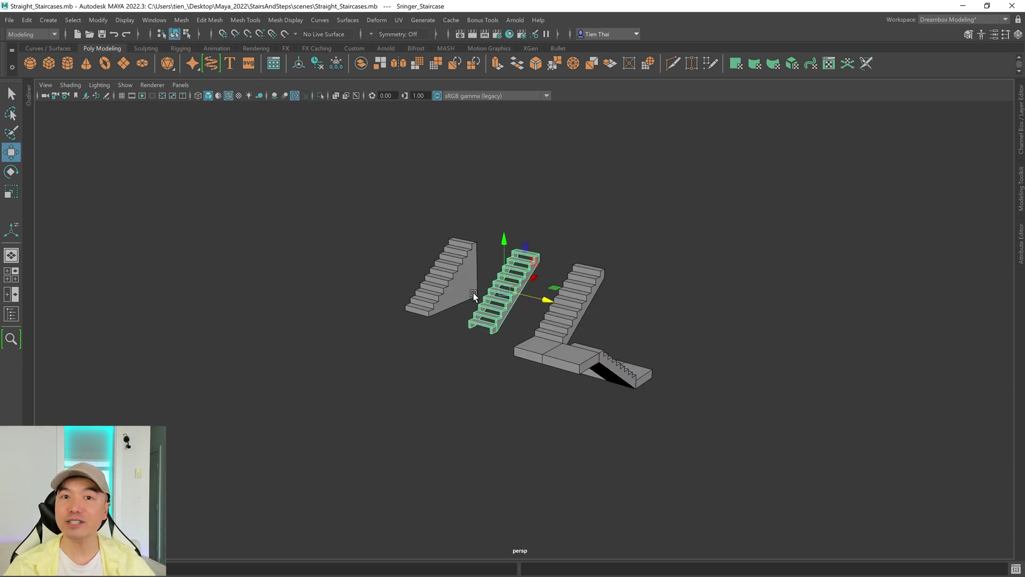
{"action": "left_click", "coordinate": [448, 226]}
{"action": "middle_click_drag", "start_coordinate": [448, 227], "coordinate": [359, 238], "text": "alt"}
{"action": "right_click_drag", "start_coordinate": [359, 239], "coordinate": [556, 250], "text": "alt"}
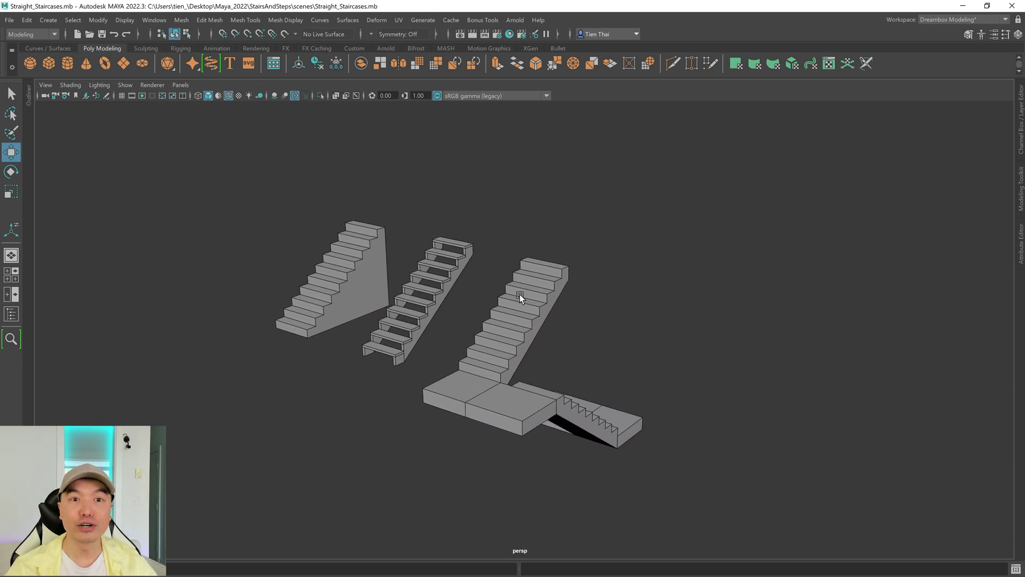